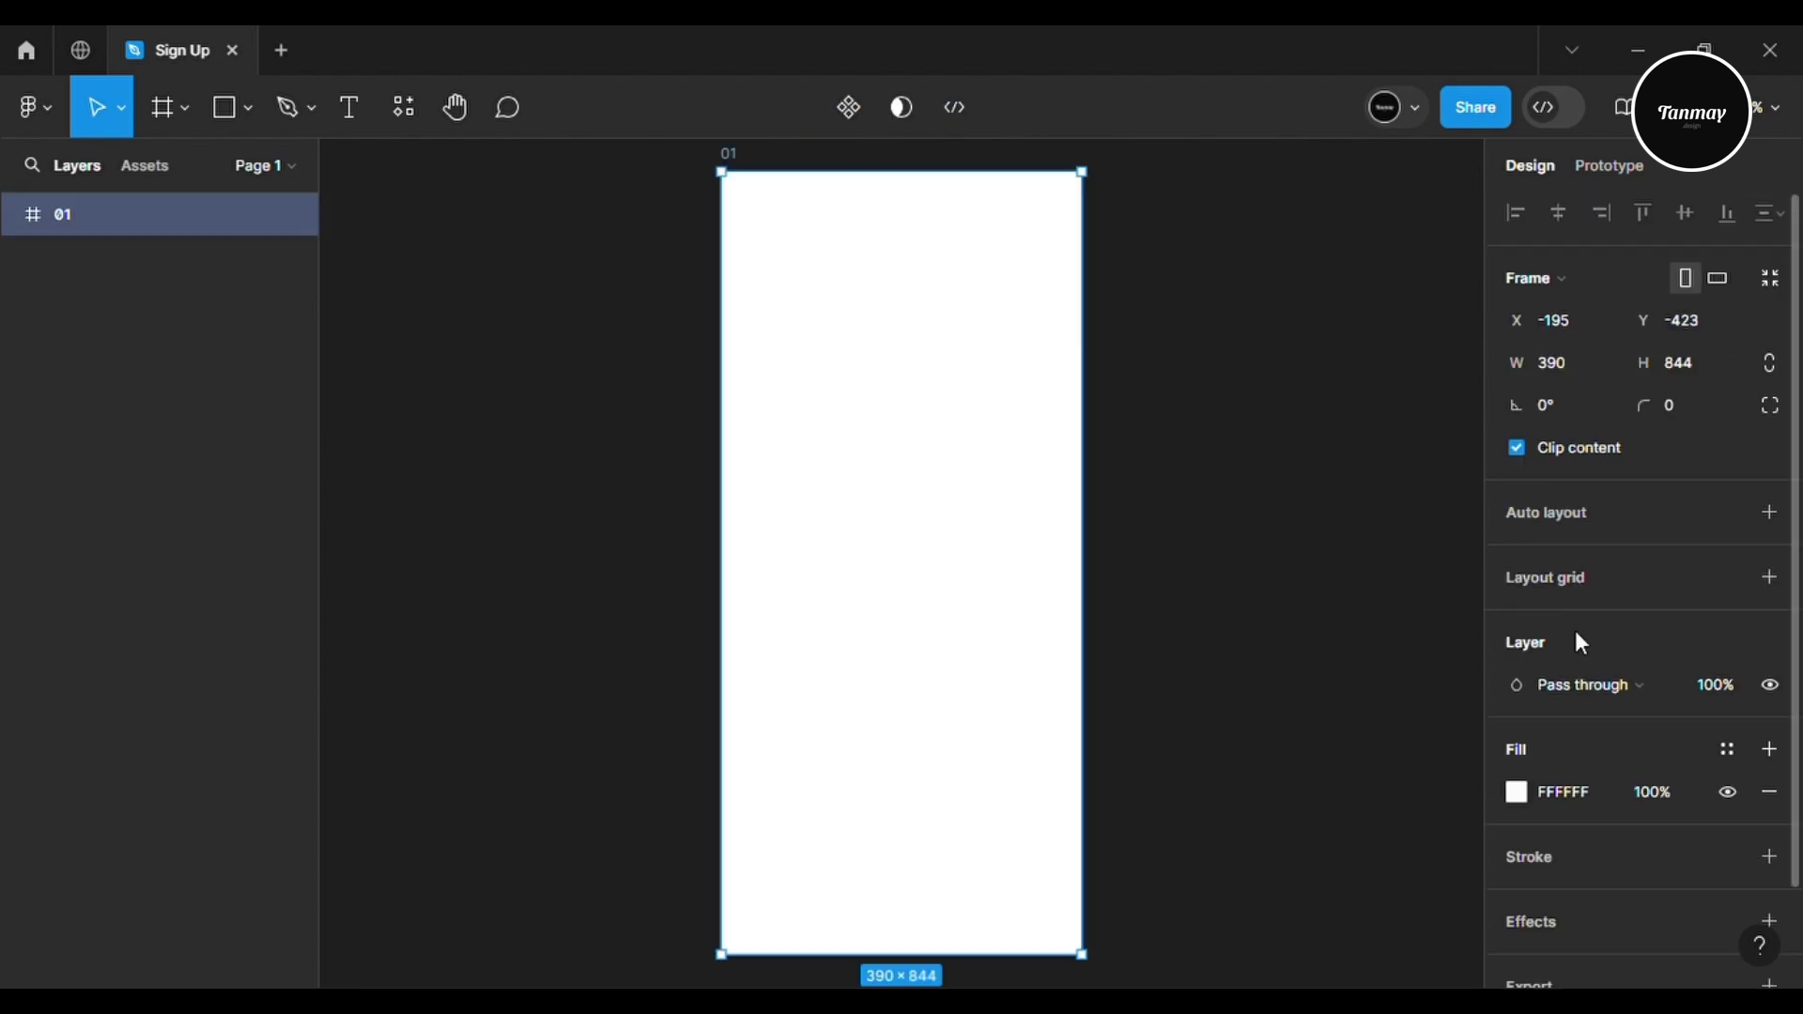
# Change the white fill of frame 01 to a near-black grey
pyautogui.click(1519, 791)
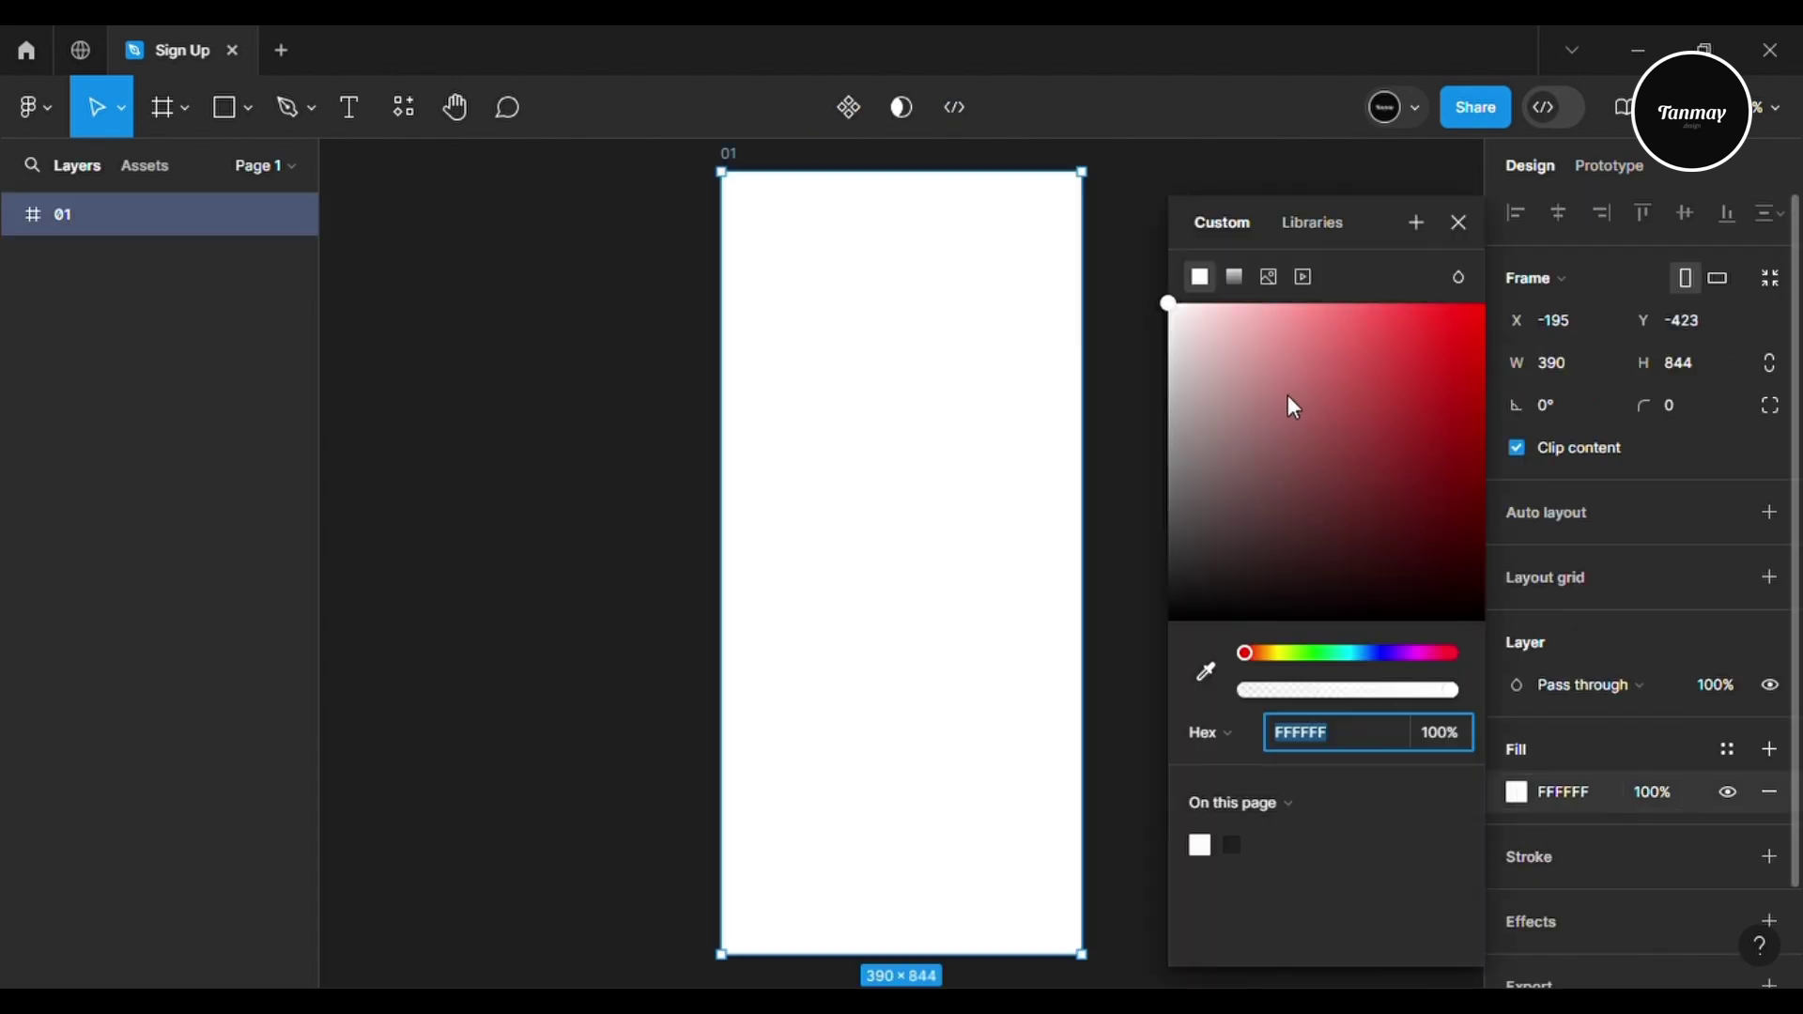
pyautogui.moveTo(1170, 306); pyautogui.dragTo(1165, 606)
pyautogui.click(1127, 395)
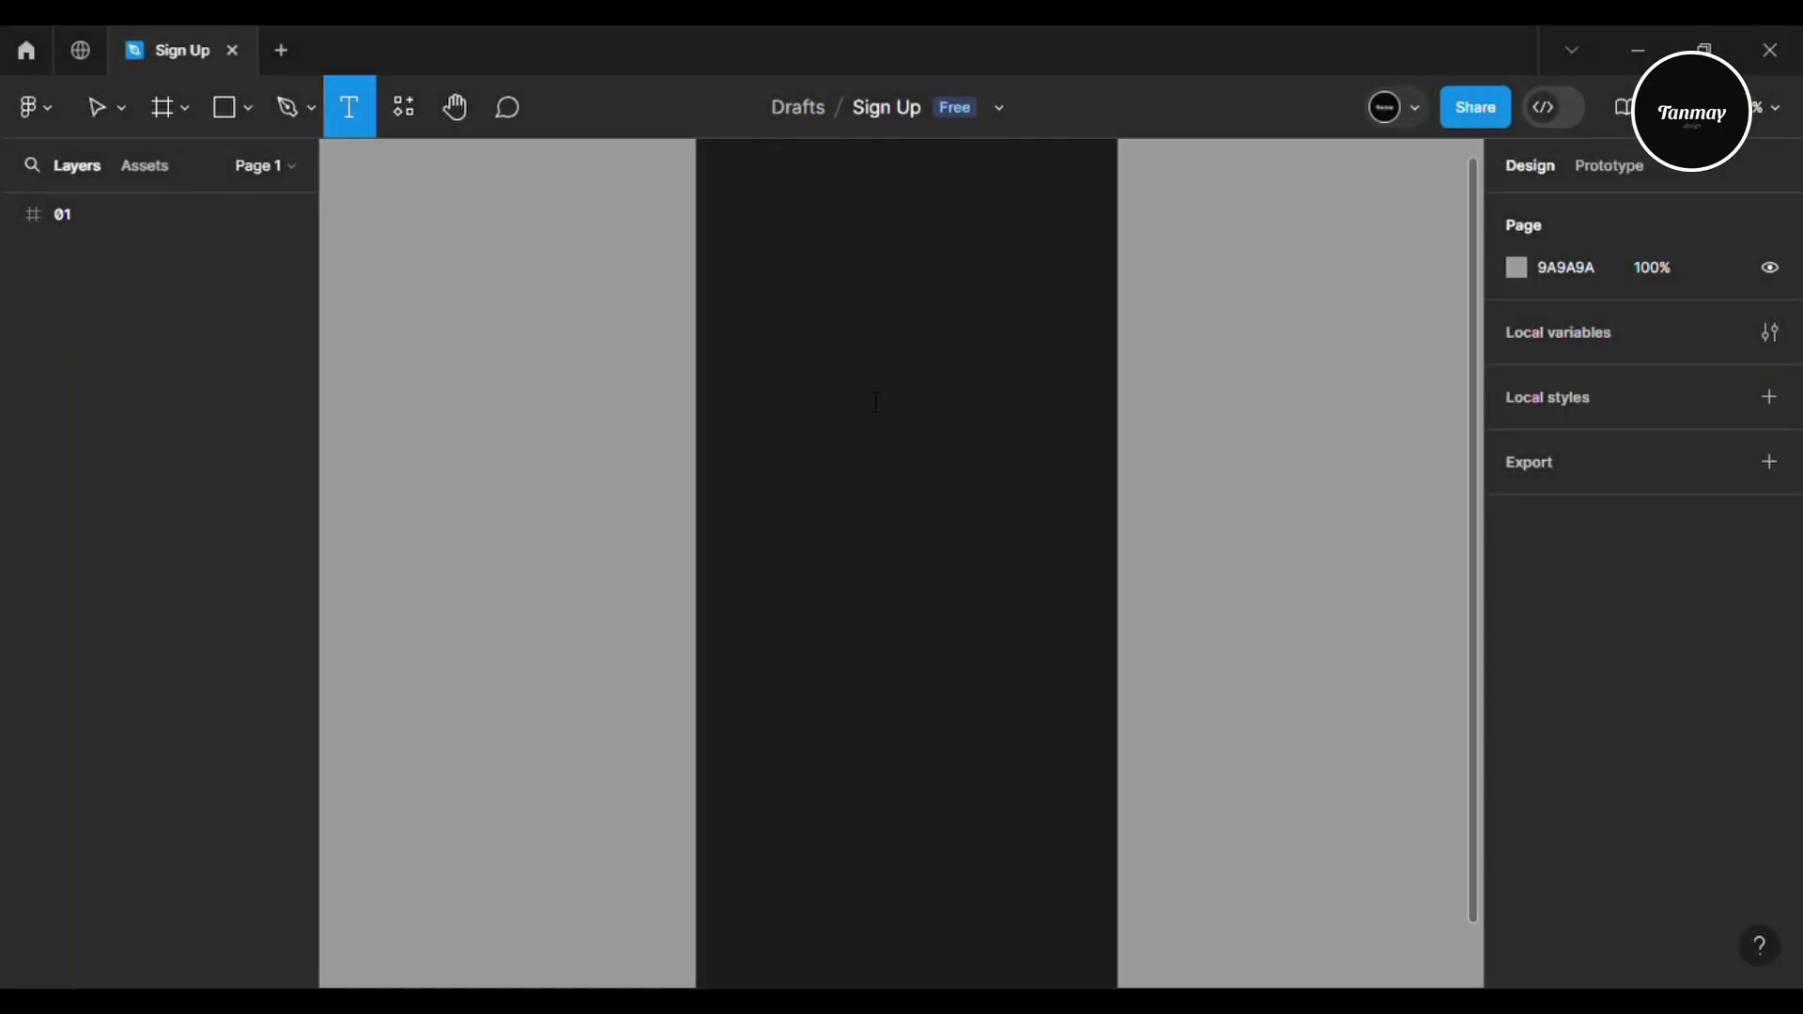
# Add the text "Get started" inside frame 01
pyautogui.click(875, 402)
pyautogui.write('Get')
pyautogui.press('Escape')
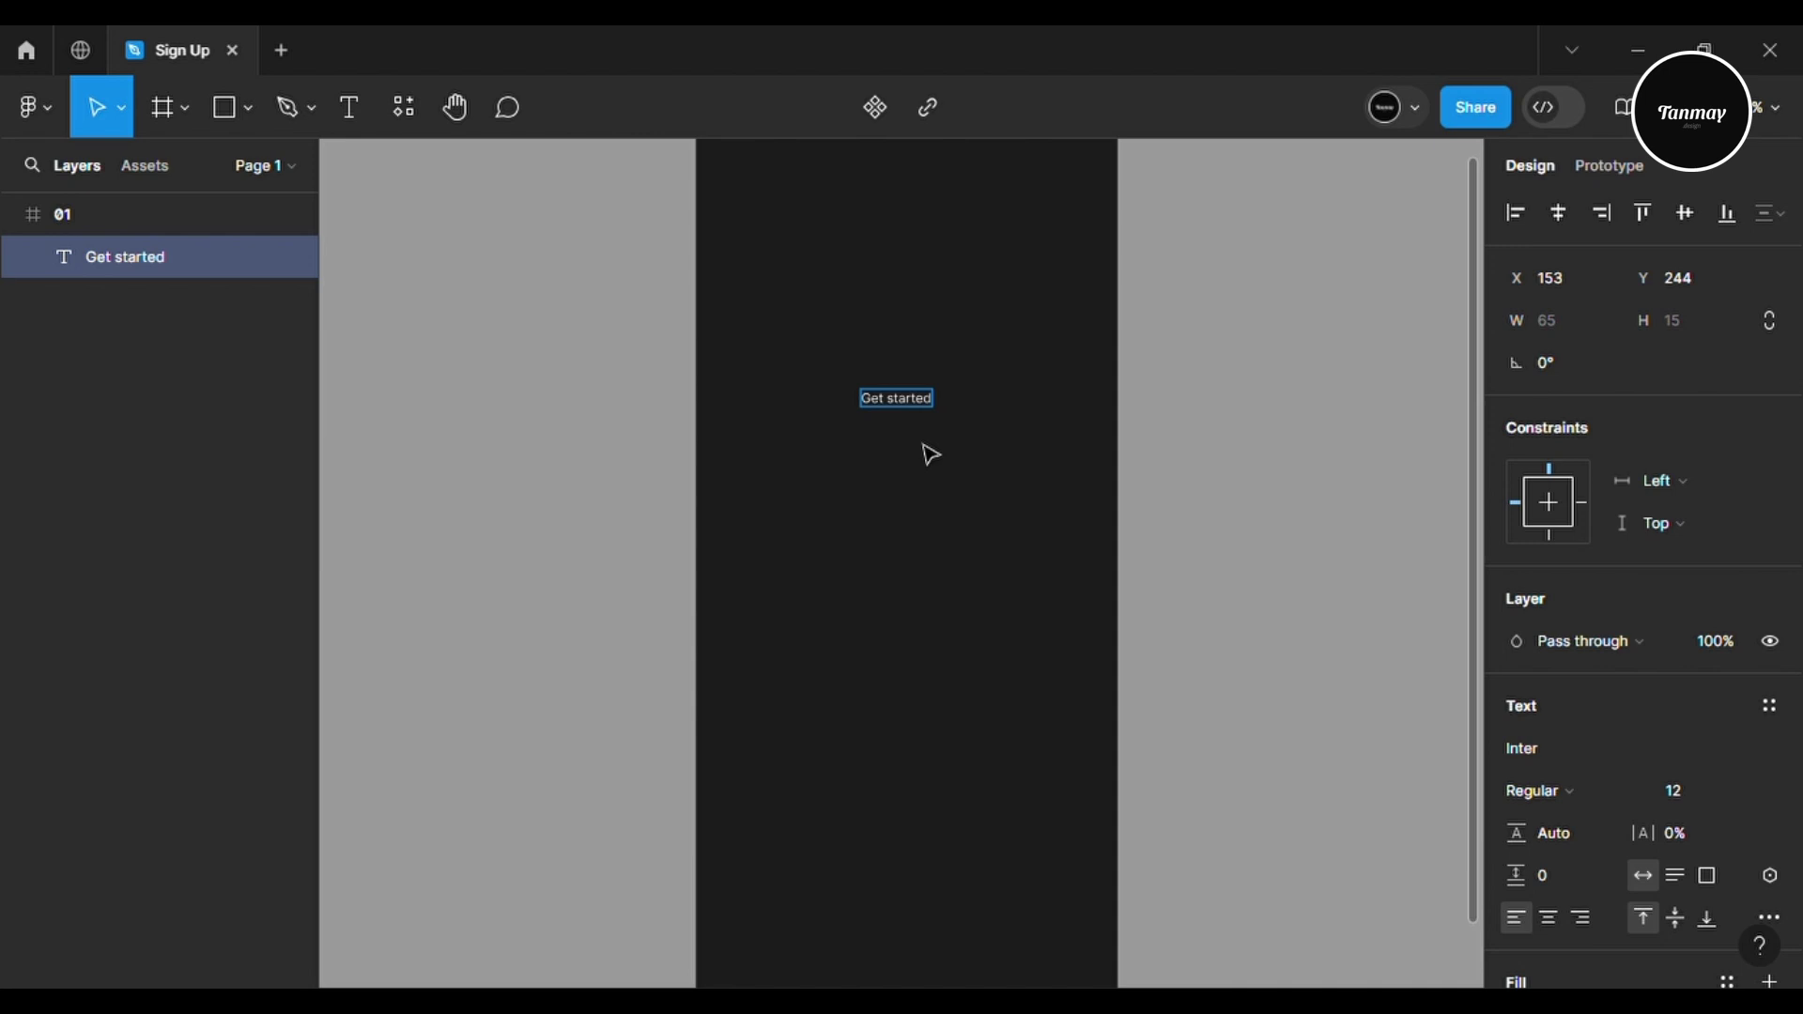
pyautogui.press('Escape')
# Set the "Get started" text to Poppins Bold at size 30
pyautogui.scroll(3, 962, 554)
pyautogui.click(1567, 749)
pyautogui.write('pop')
pyautogui.press('Return')
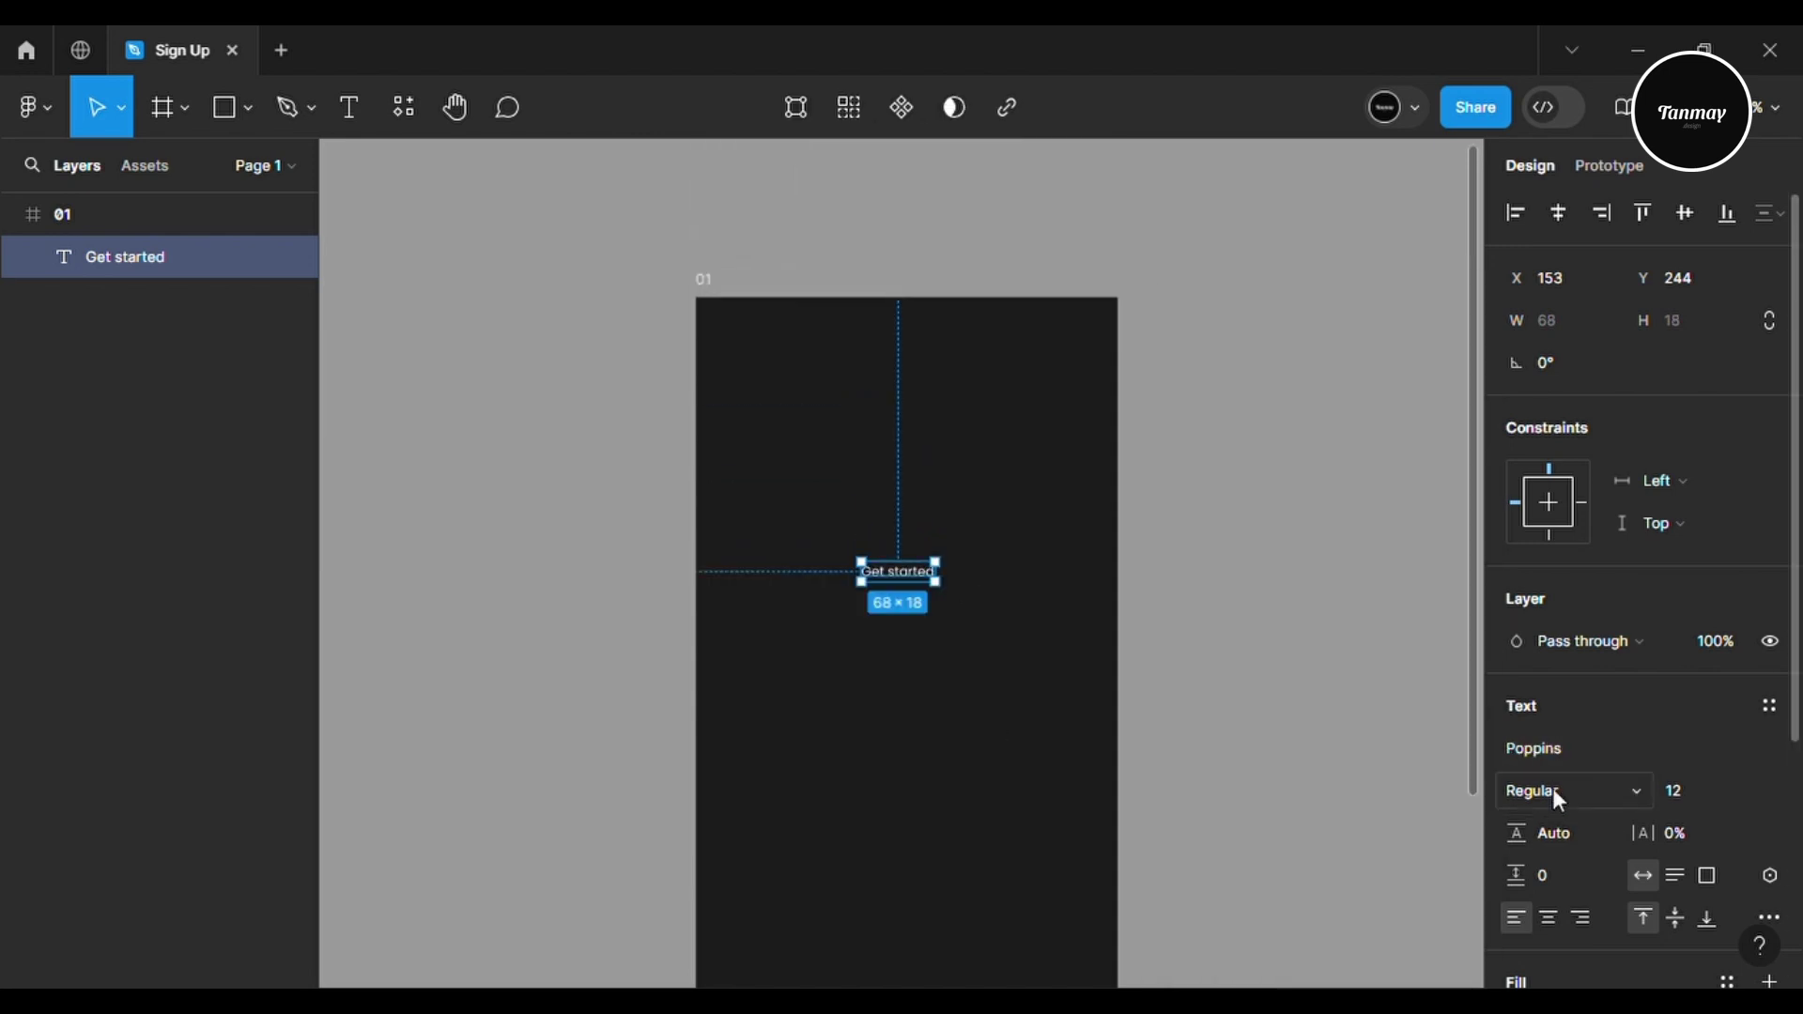
pyautogui.click(1555, 791)
pyautogui.press('Down')
pyautogui.press('Down')
pyautogui.press('Down')
pyautogui.press('Return')
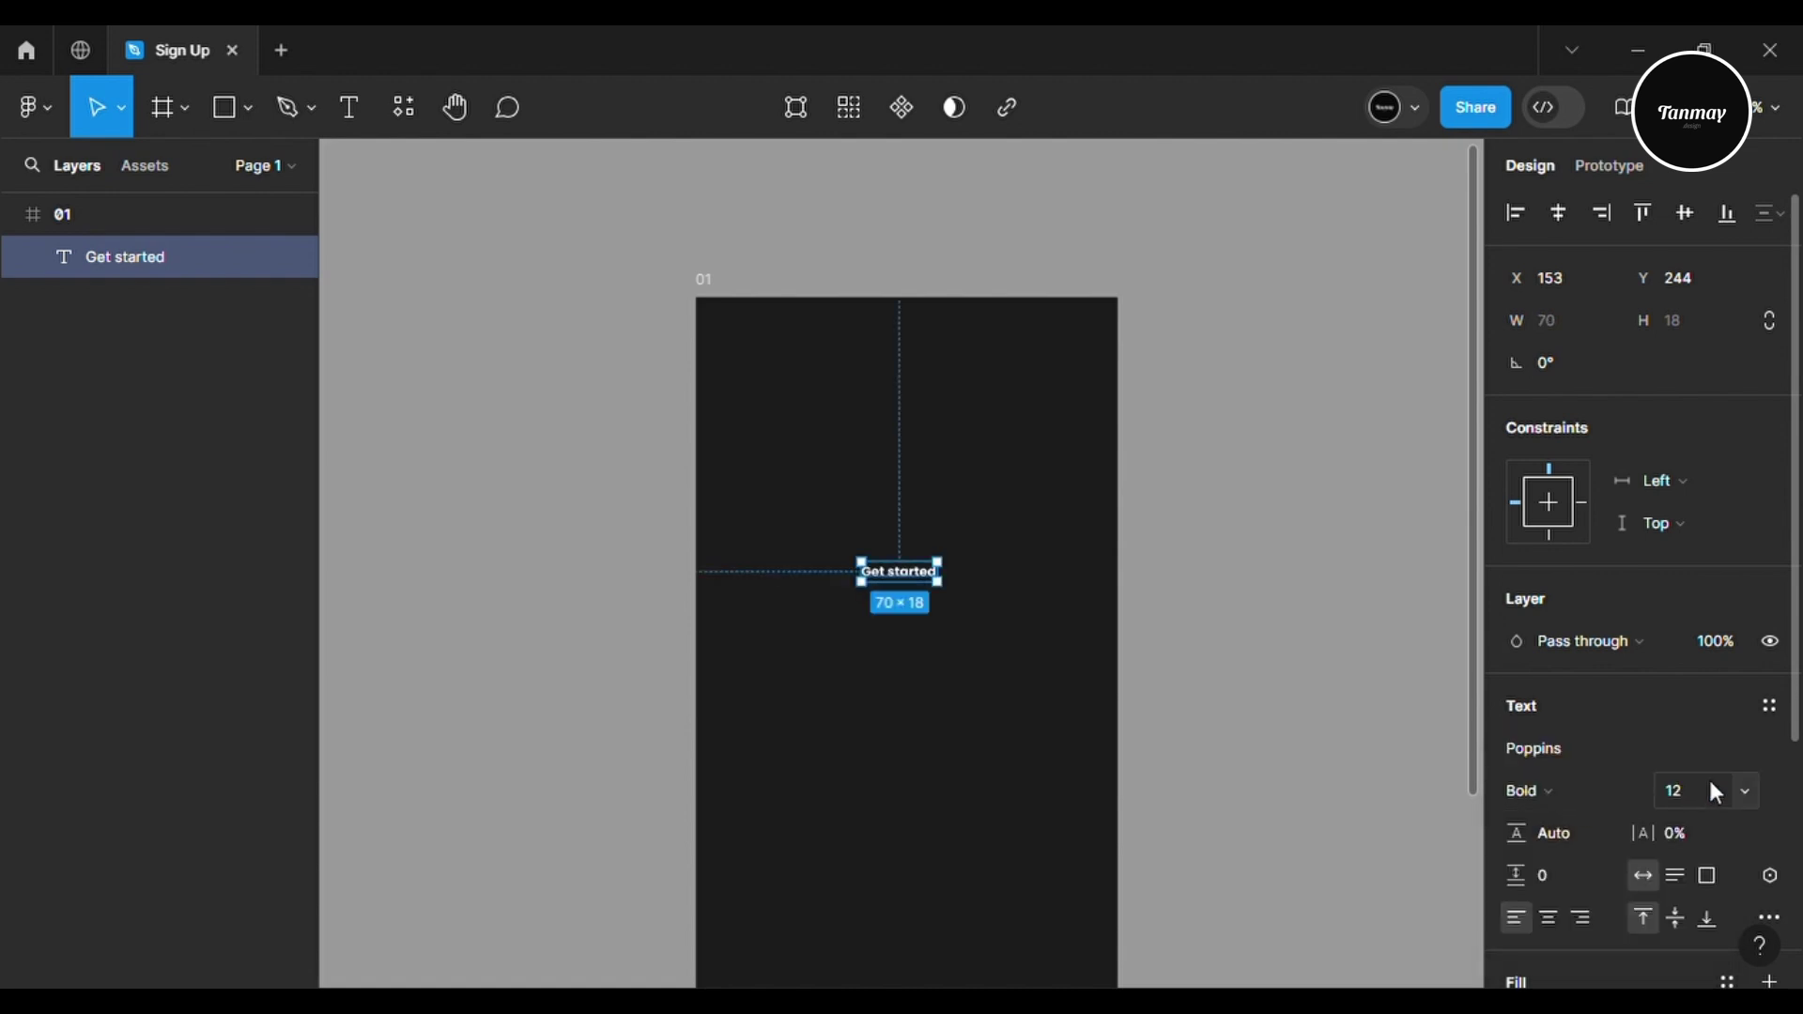
pyautogui.write('30')
pyautogui.press('Return')
# Move the "Get started" heading to the frame's upper-left area at X 30, Y 84
pyautogui.moveTo(973, 616); pyautogui.dragTo(832, 429)
pyautogui.press('alt')
pyautogui.press('Left')
pyautogui.press('alt')
pyautogui.press('Left')
pyautogui.press('Left')
pyautogui.press('Left')
pyautogui.press('Left')
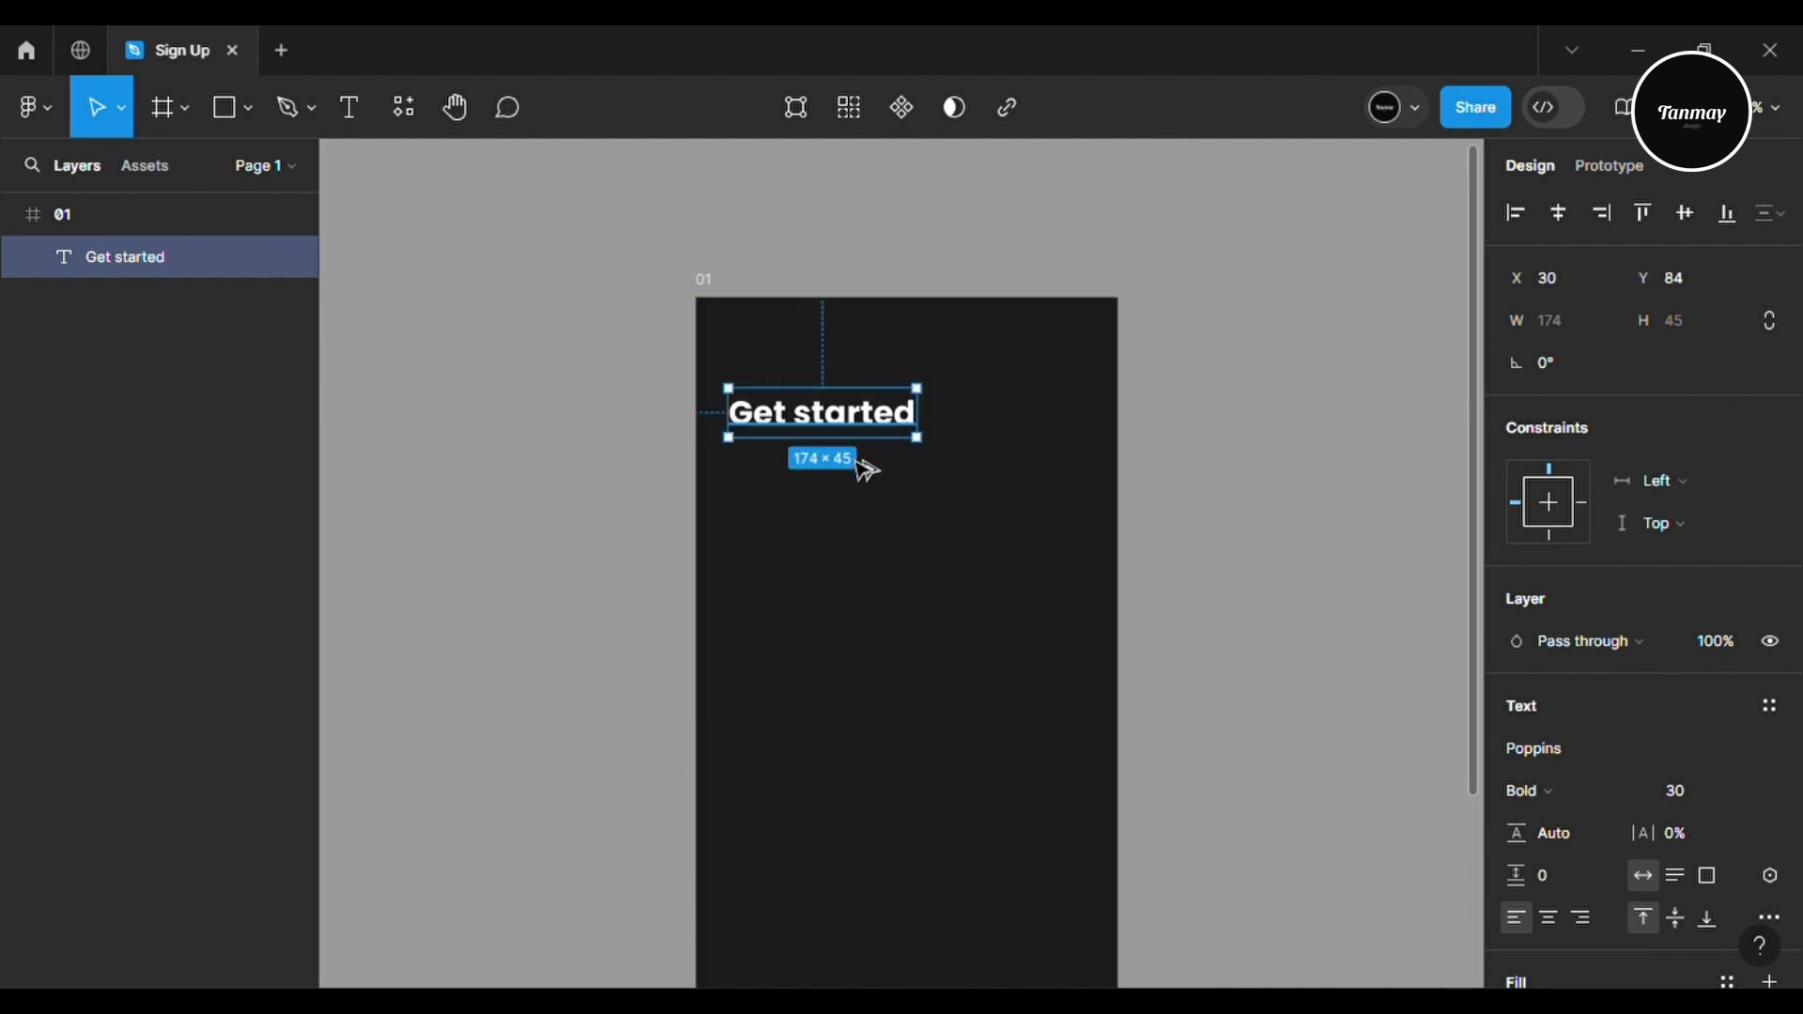
# Duplicate the heading directly below the original and set the copy's weight to Regular
pyautogui.moveTo(855, 435); pyautogui.dragTo(855, 482)
pyautogui.click(1589, 798)
pyautogui.press('Up')
pyautogui.press('Up')
pyautogui.press('Up')
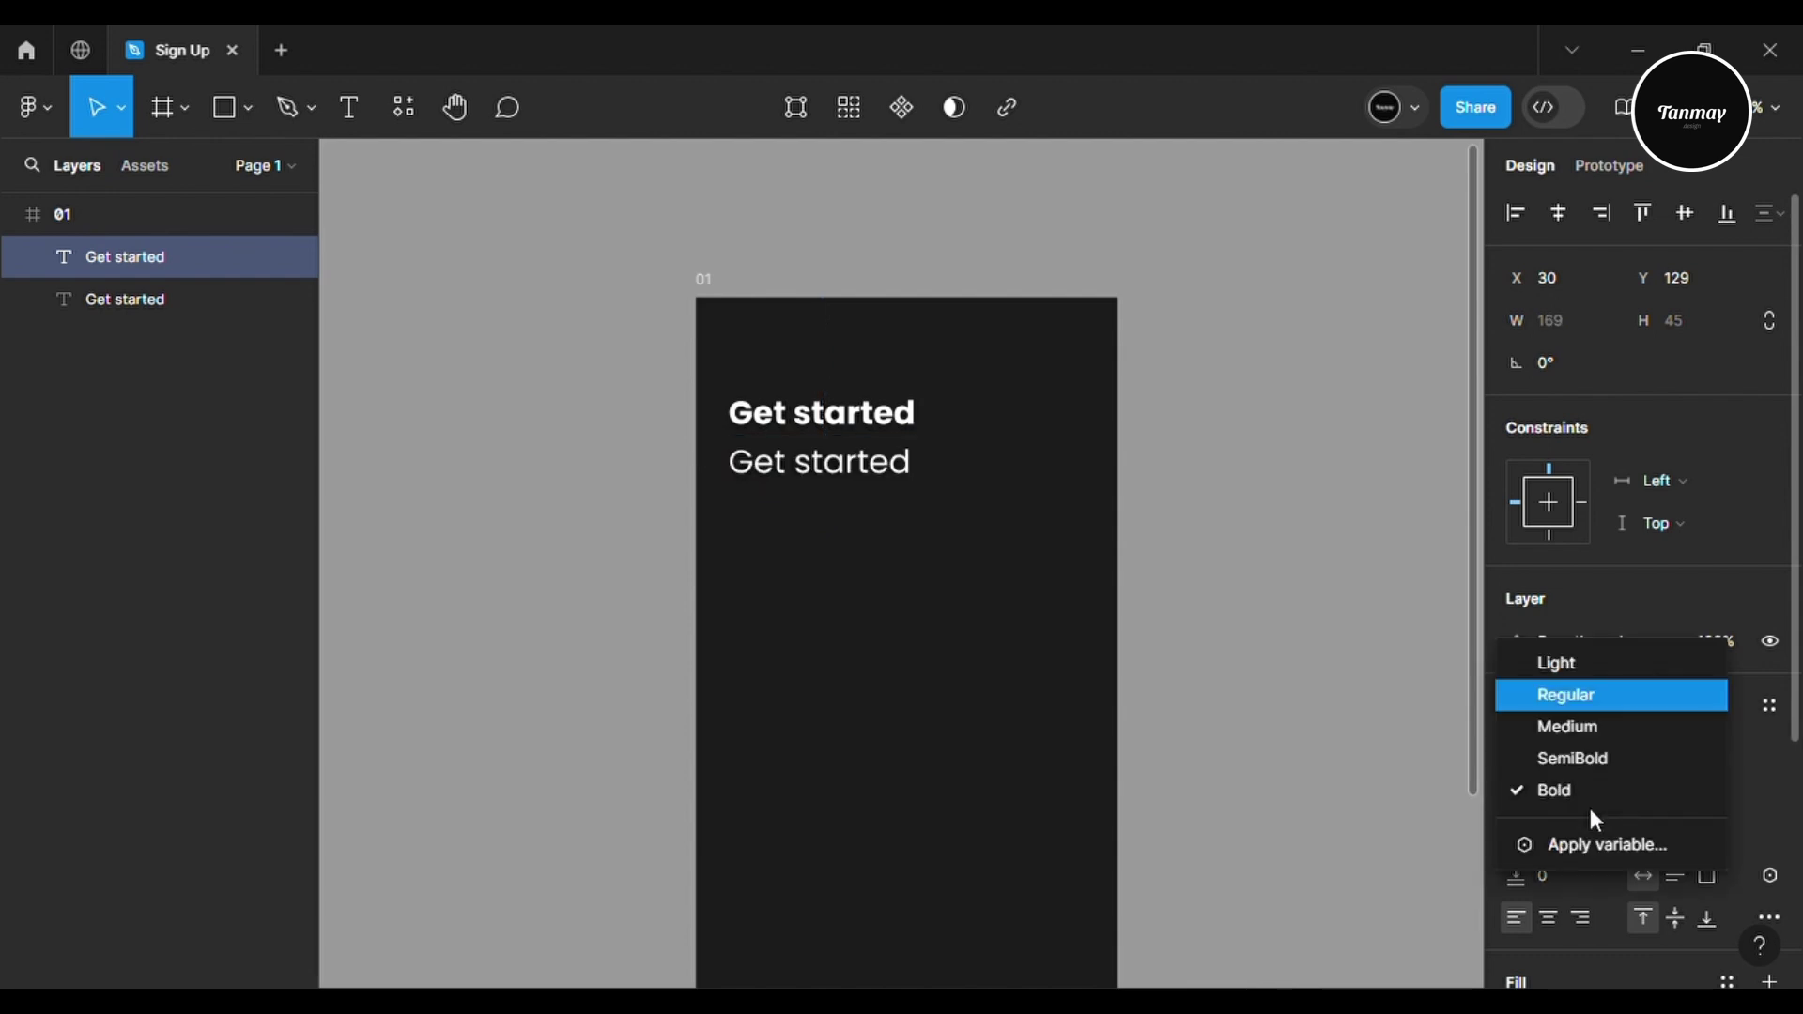
pyautogui.press('Return')
# Set the copied text's size to 12 and enlarge its text box to about 323 × 39
pyautogui.click(1683, 800)
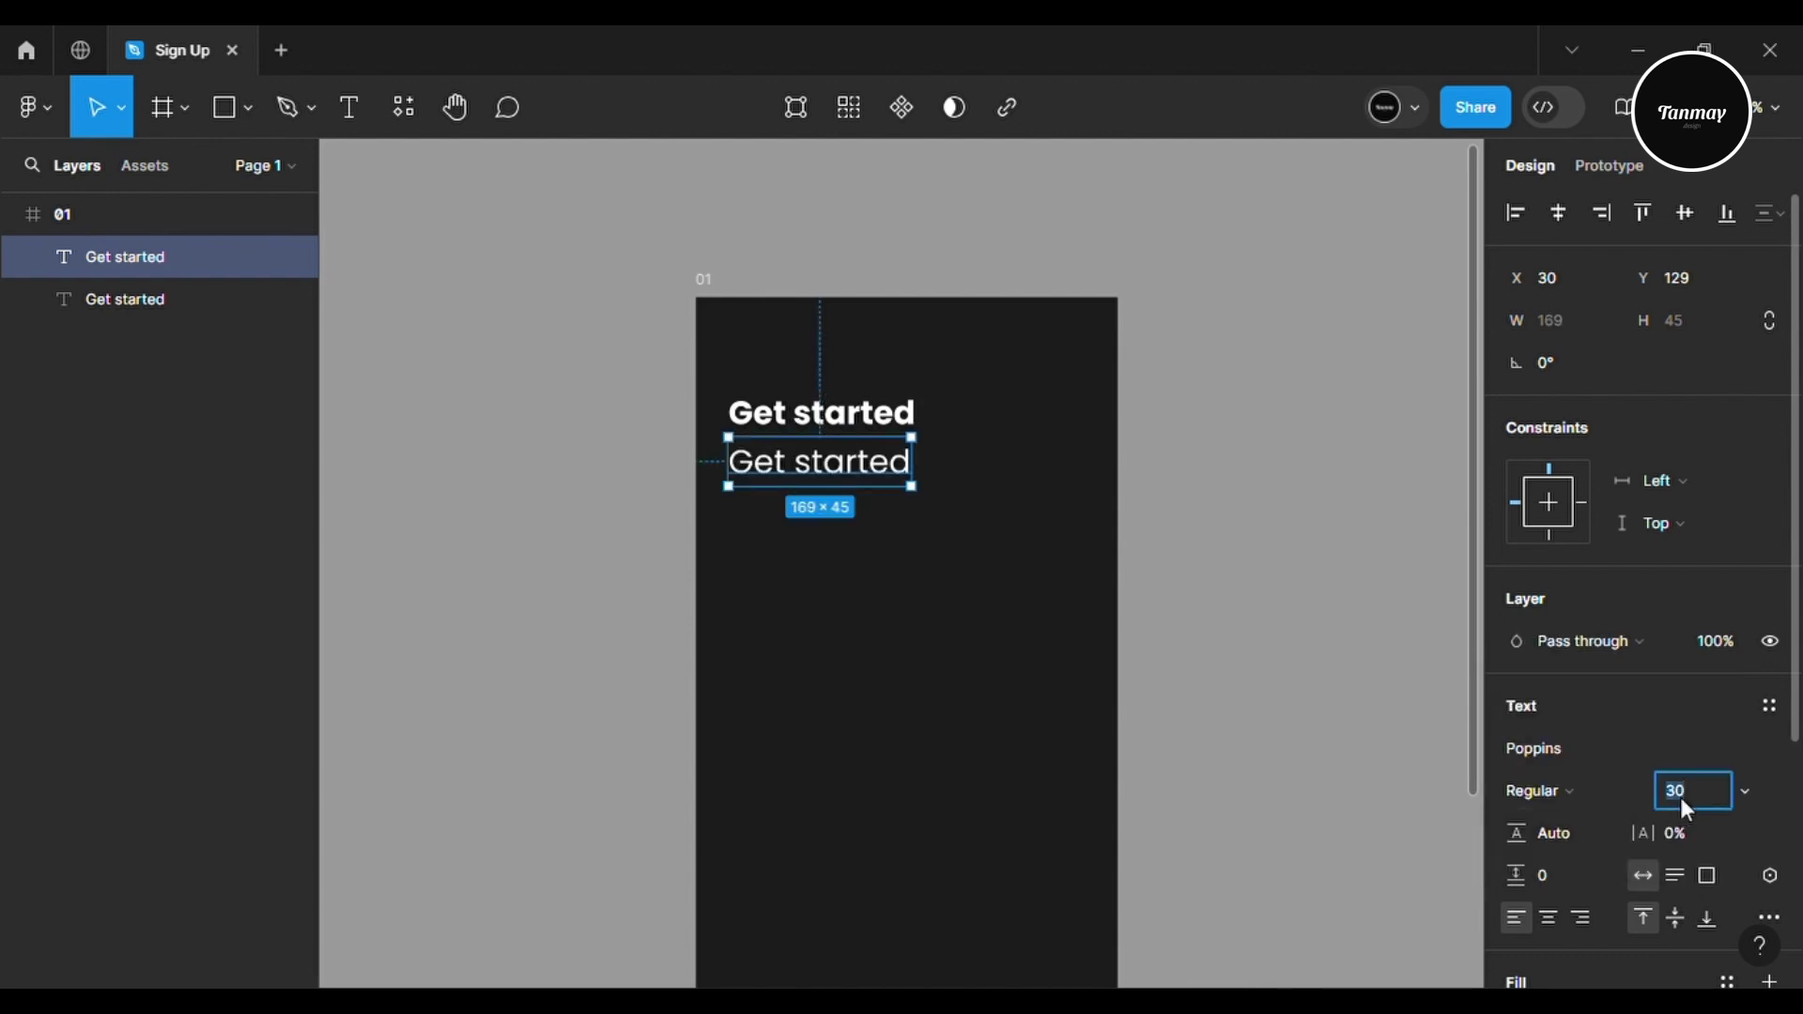
pyautogui.write('10')
pyautogui.press('Return')
pyautogui.click(1680, 799)
pyautogui.write('12')
pyautogui.press('Return')
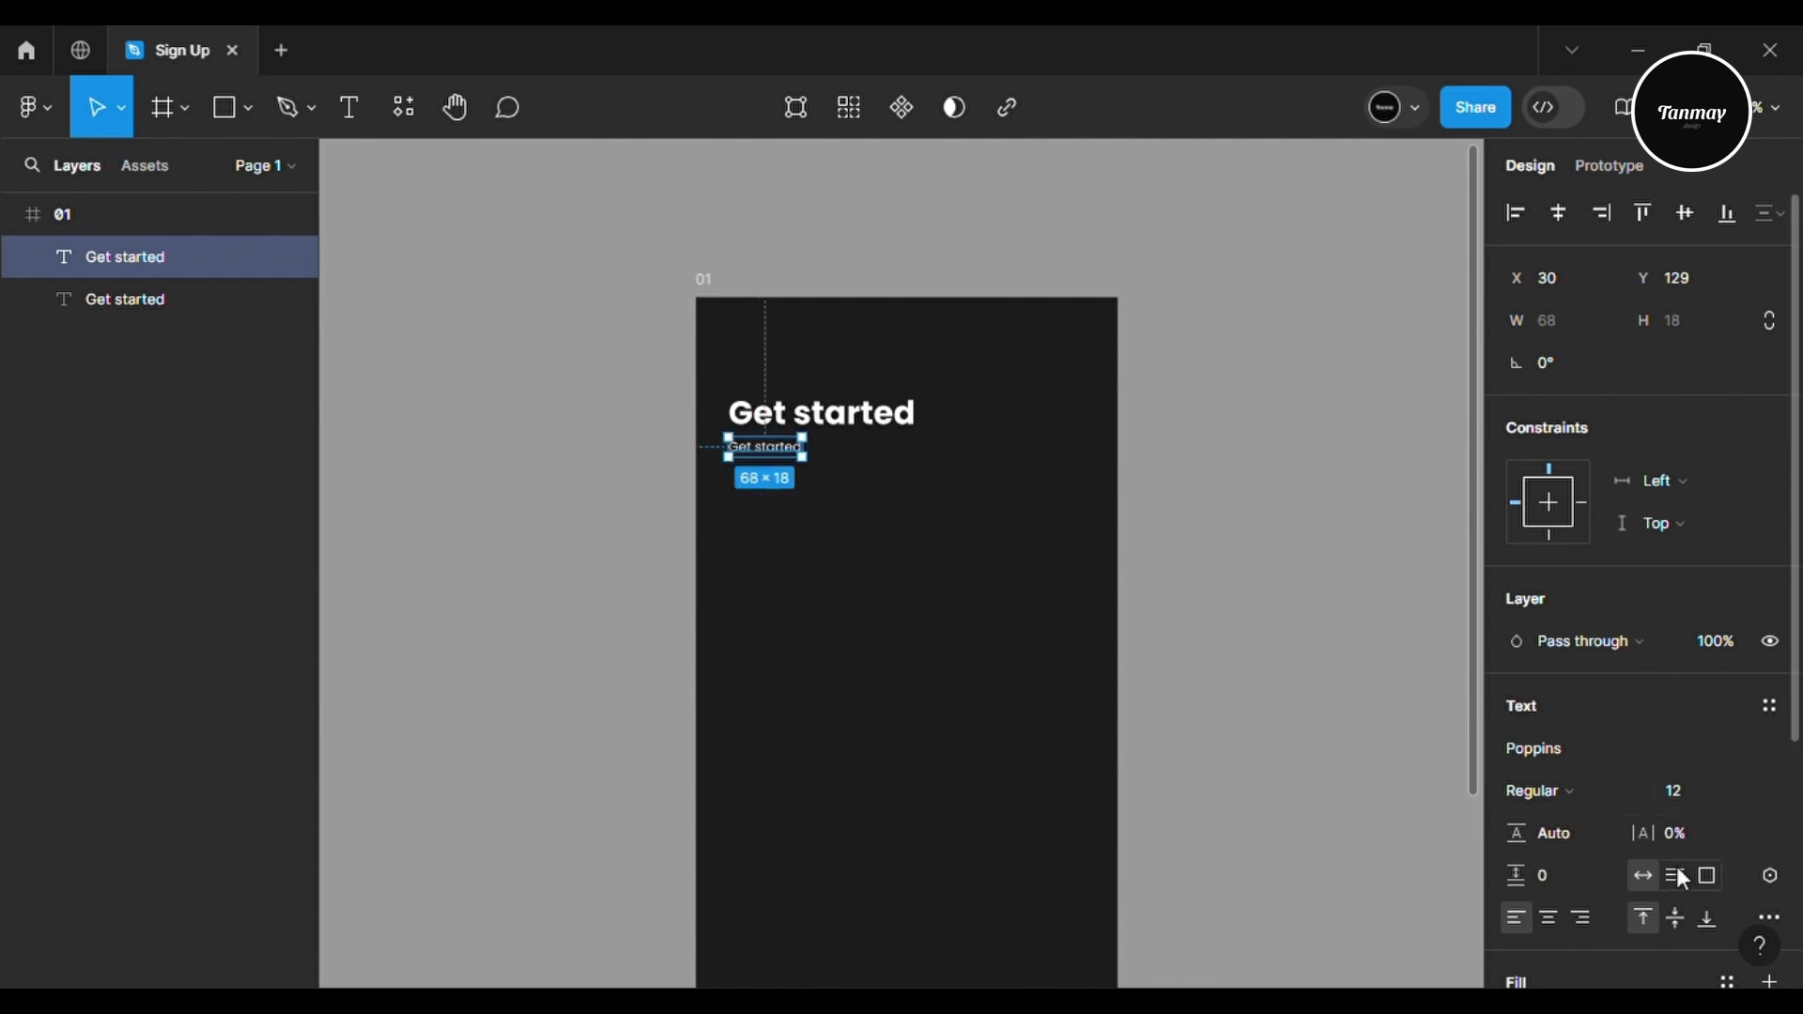
pyautogui.click(1681, 878)
pyautogui.moveTo(825, 480); pyautogui.dragTo(1096, 501)
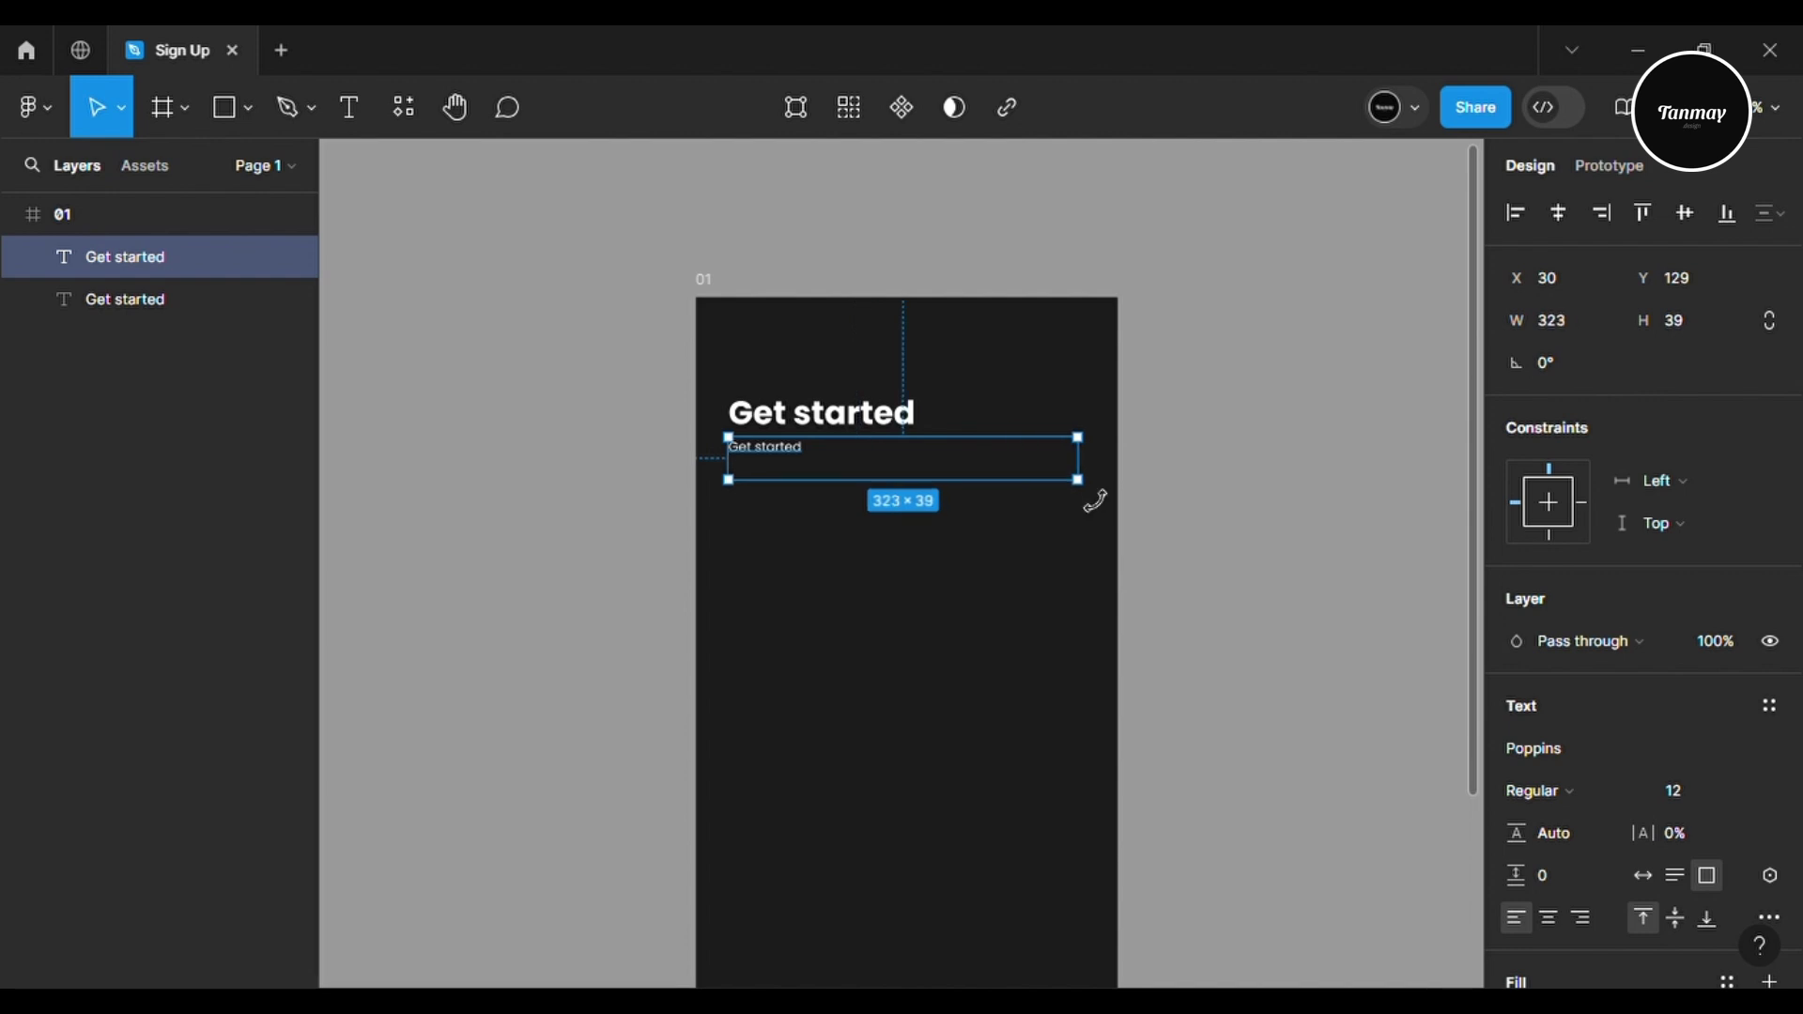
# Fill the text box below the heading with lorem ipsum placeholder text and recolour it mid grey
pyautogui.hotkey('ctrl', '/')
pyautogui.write('lore')
pyautogui.press('Return')
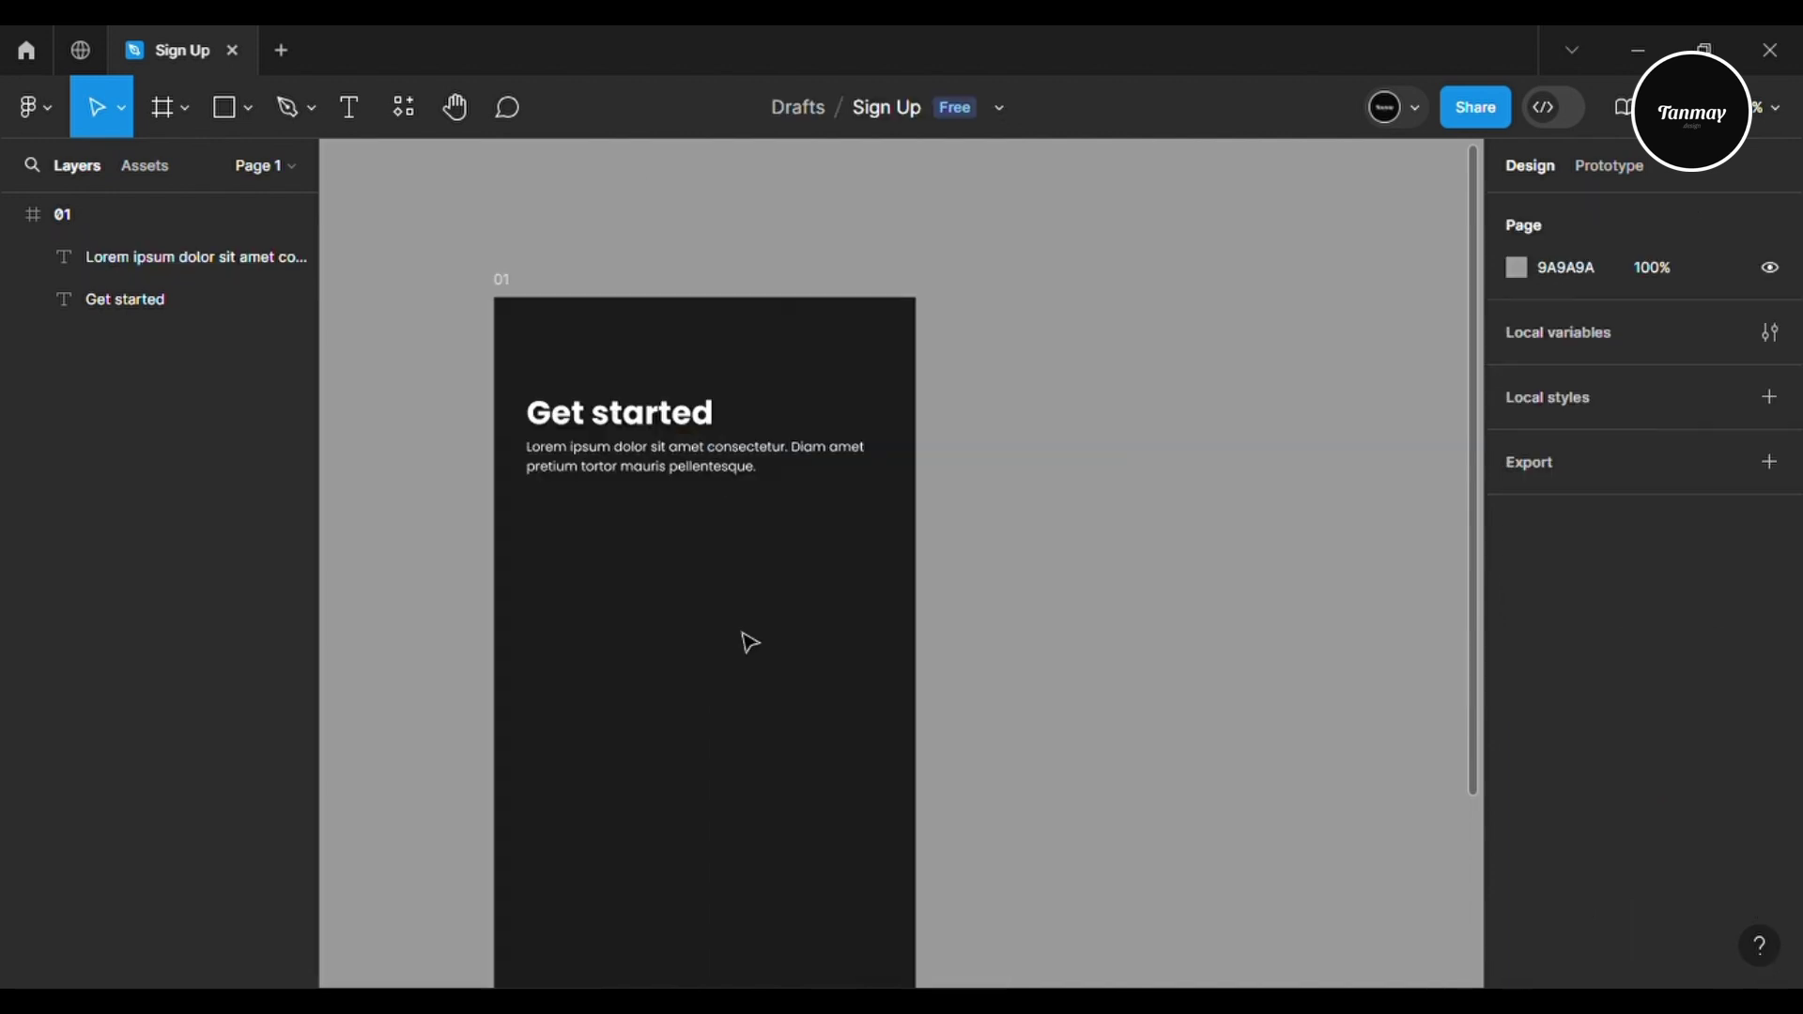
pyautogui.scroll(-3, 1603, 807)
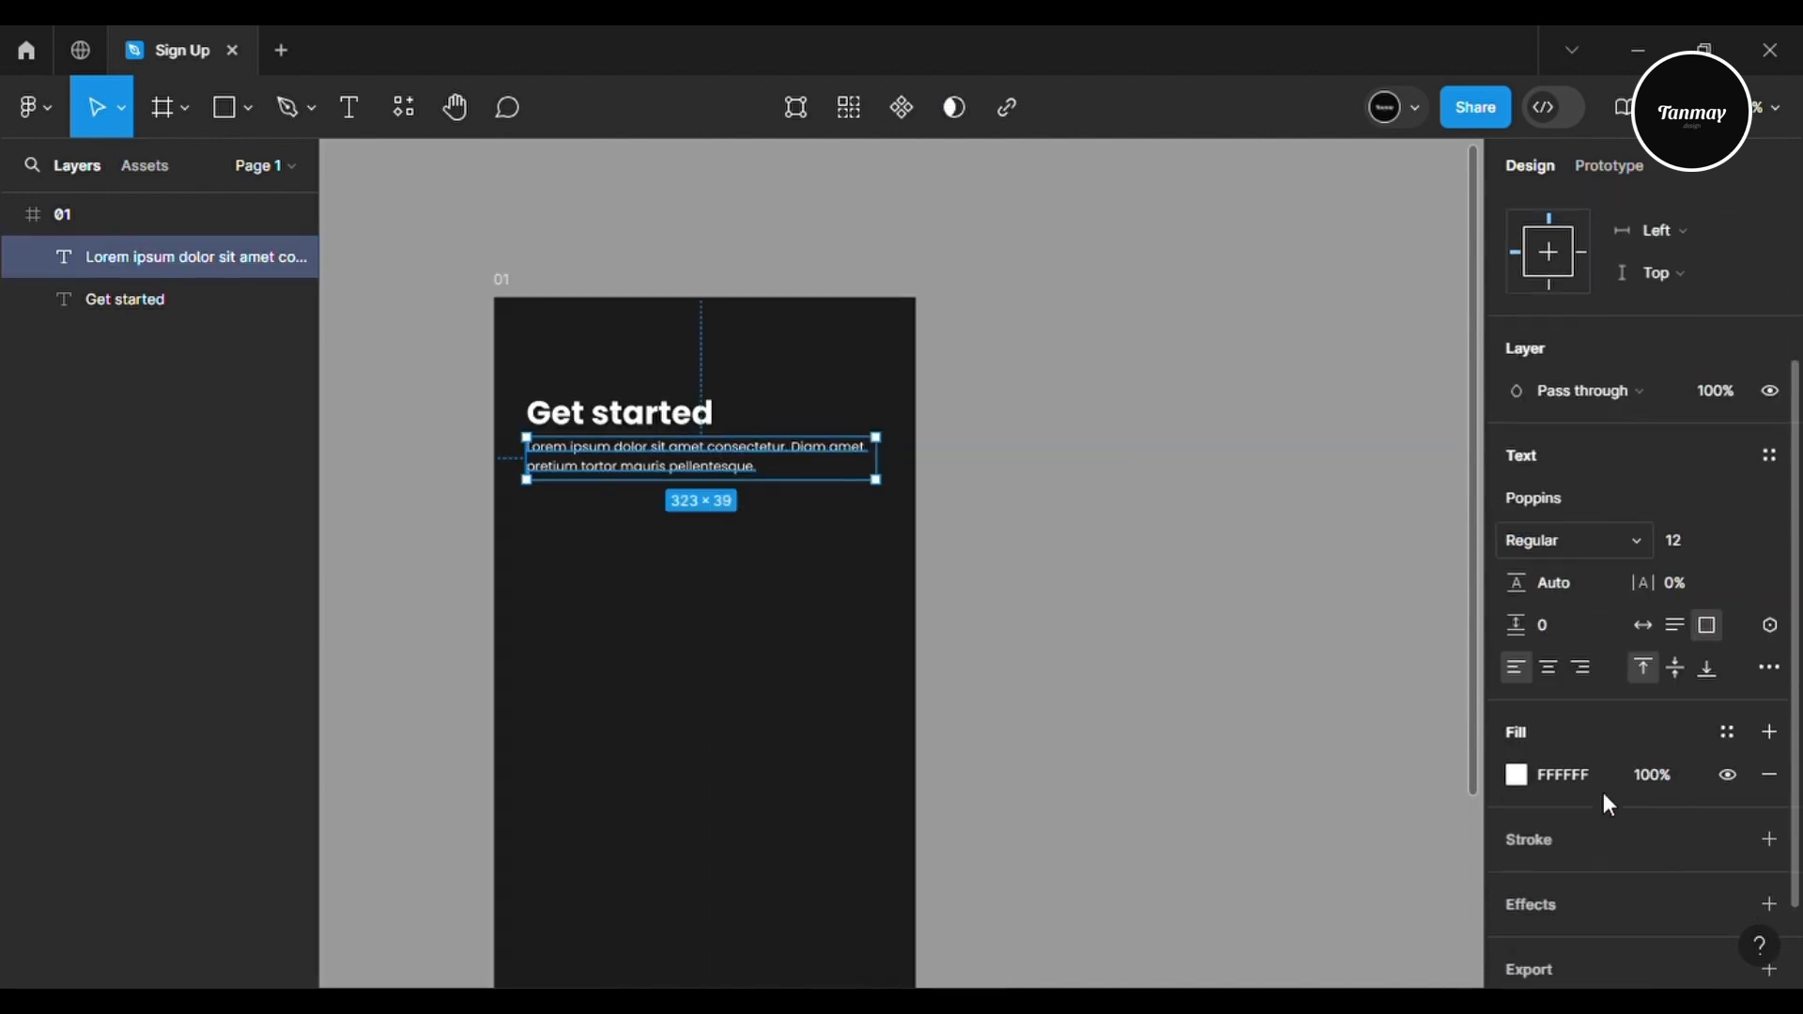
pyautogui.click(1521, 749)
pyautogui.click(1115, 395)
# Draw a full-width panel rectangle about 390 × 276 along the bottom of frame 01
pyautogui.scroll(-3, 1114, 394)
pyautogui.scroll(1, 1115, 394)
pyautogui.press('r')
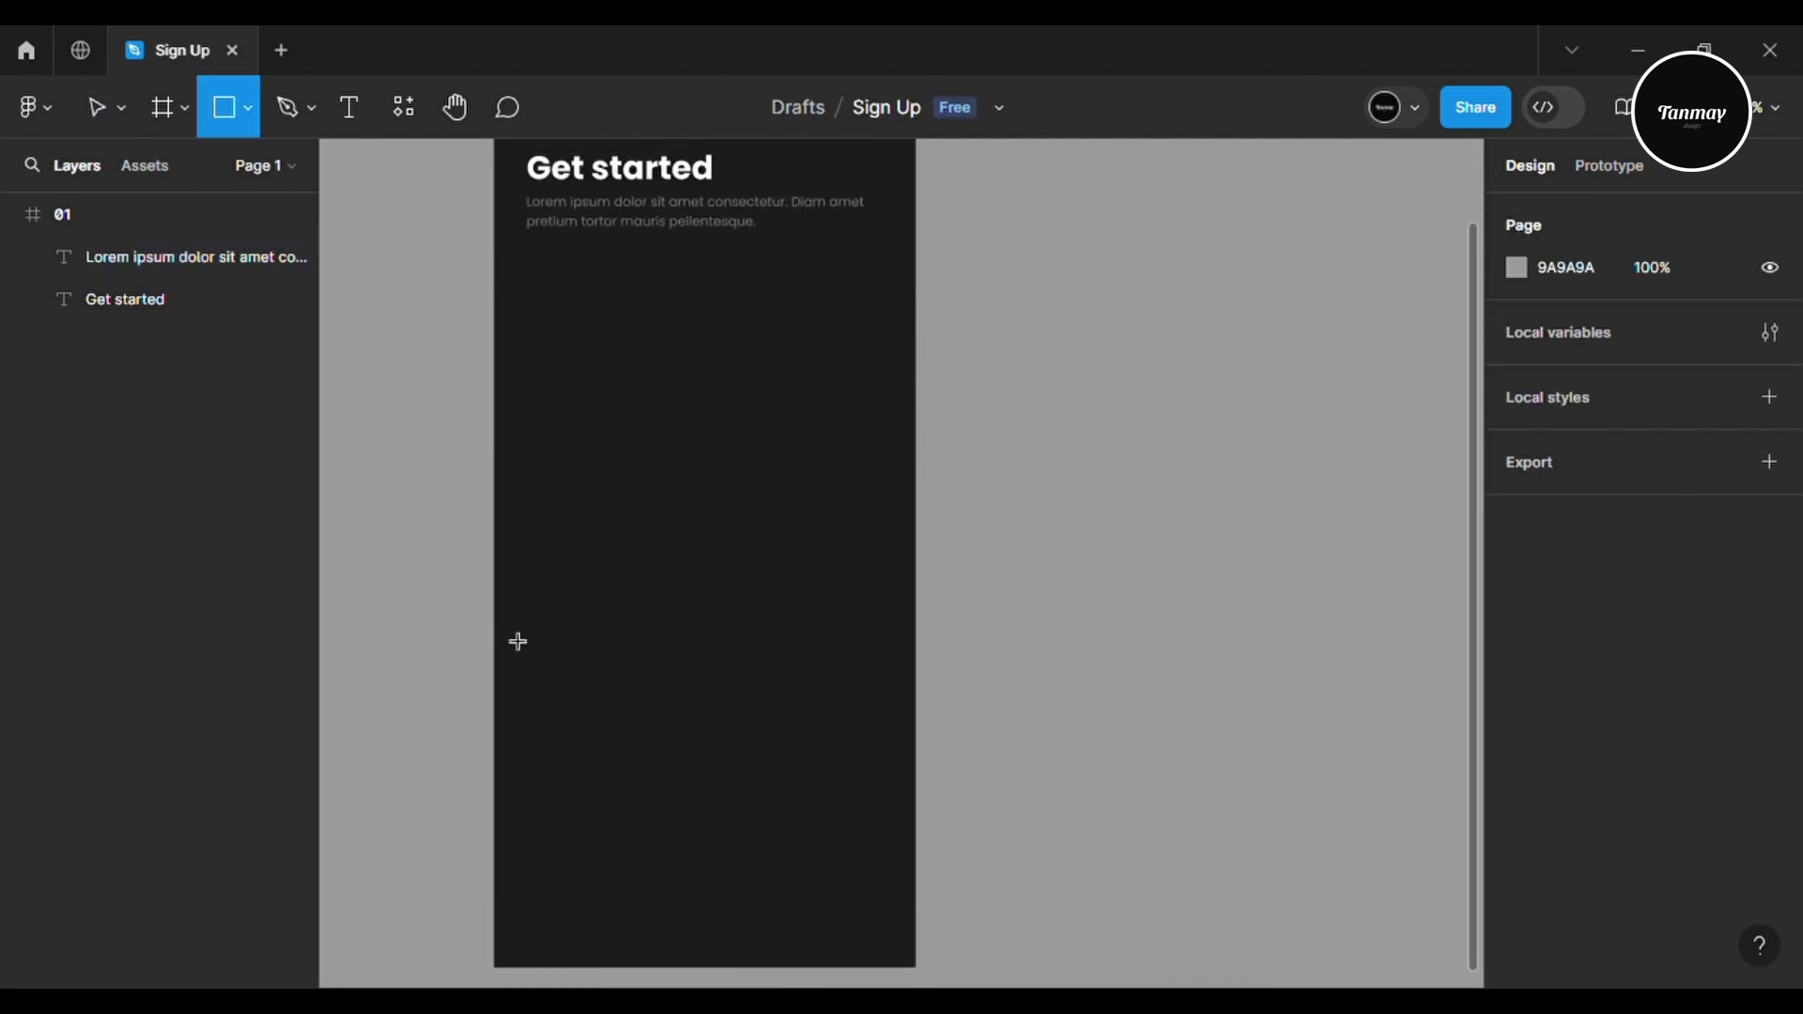
pyautogui.scroll(-3, 601, 878)
pyautogui.moveTo(495, 491)
pyautogui.mouseDown()
pyautogui.moveTo(910, 877)
pyautogui.moveTo(917, 836)
pyautogui.moveTo(935, 855)
pyautogui.mouseUp()
pyautogui.scroll(3, 936, 859)
pyautogui.moveTo(773, 608); pyautogui.dragTo(515, 676)
# Round the panel rectangle's two top corners to 30 and set its fill to 242424
pyautogui.click(1778, 370)
pyautogui.click(1255, 426)
pyautogui.write('30')
pyautogui.press('Return')
pyautogui.click(1399, 424)
pyautogui.write('30')
pyautogui.press('Return')
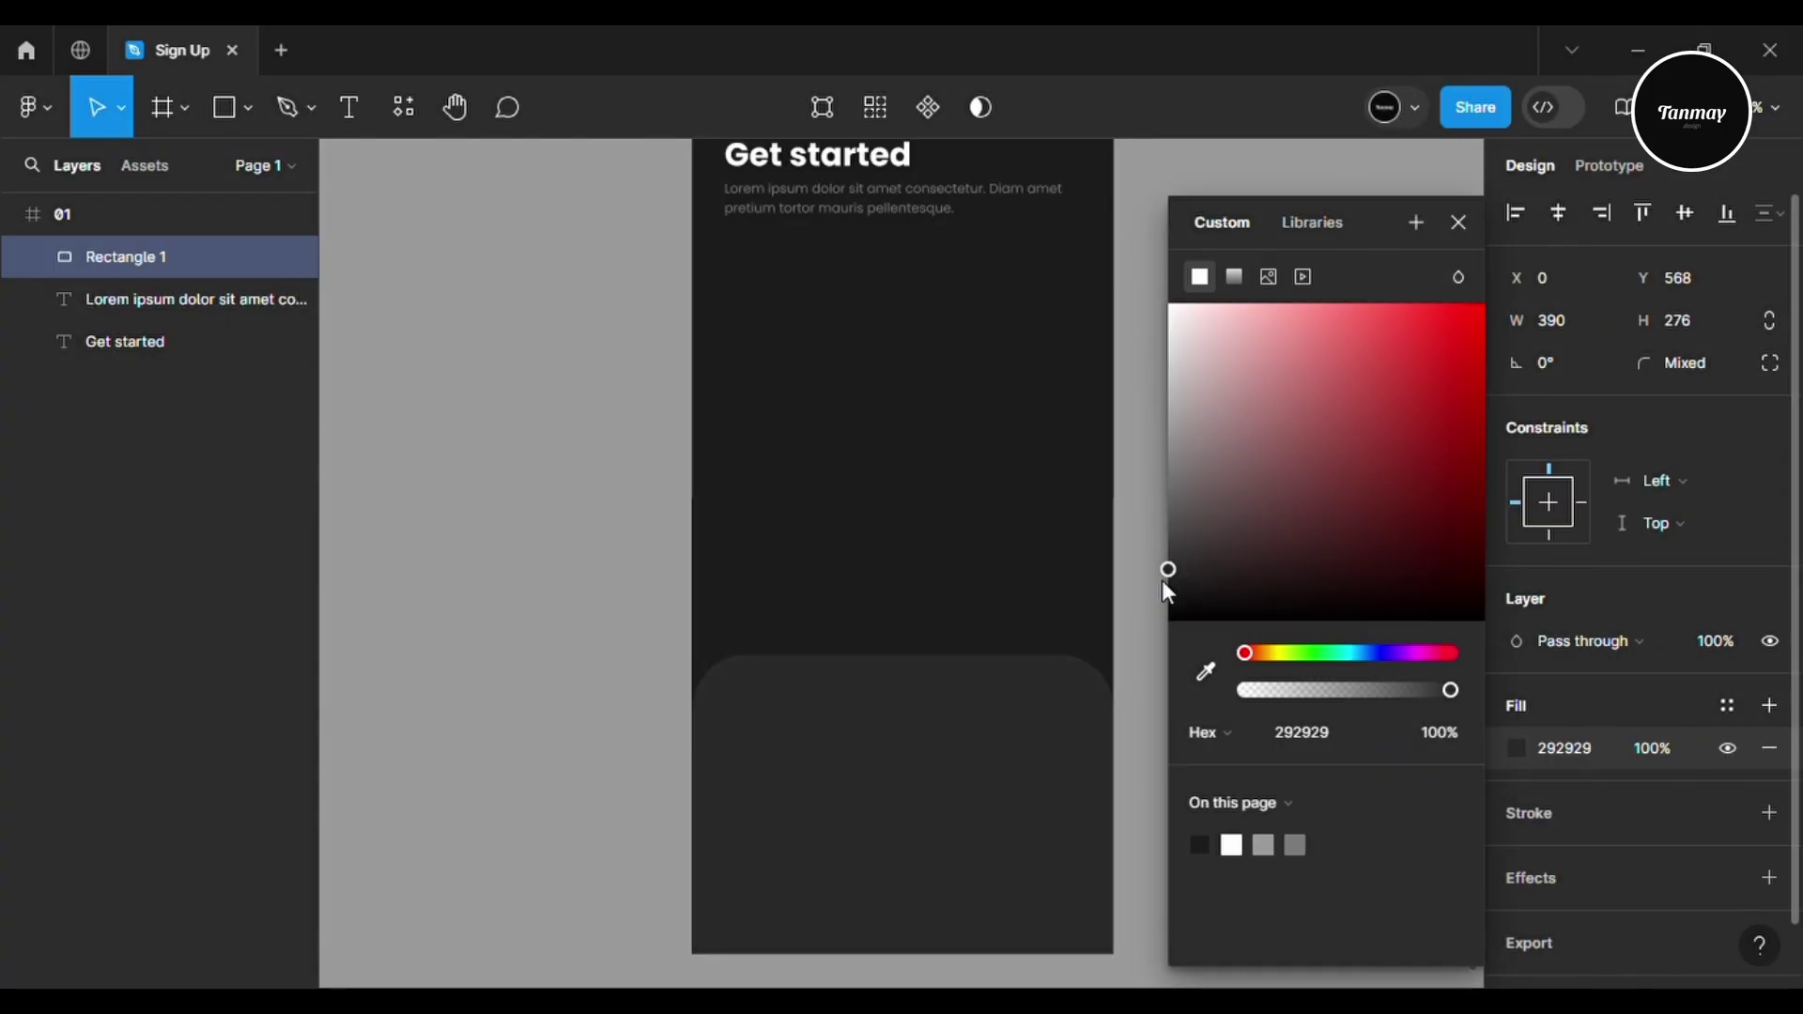
pyautogui.moveTo(1164, 582); pyautogui.dragTo(1163, 588)
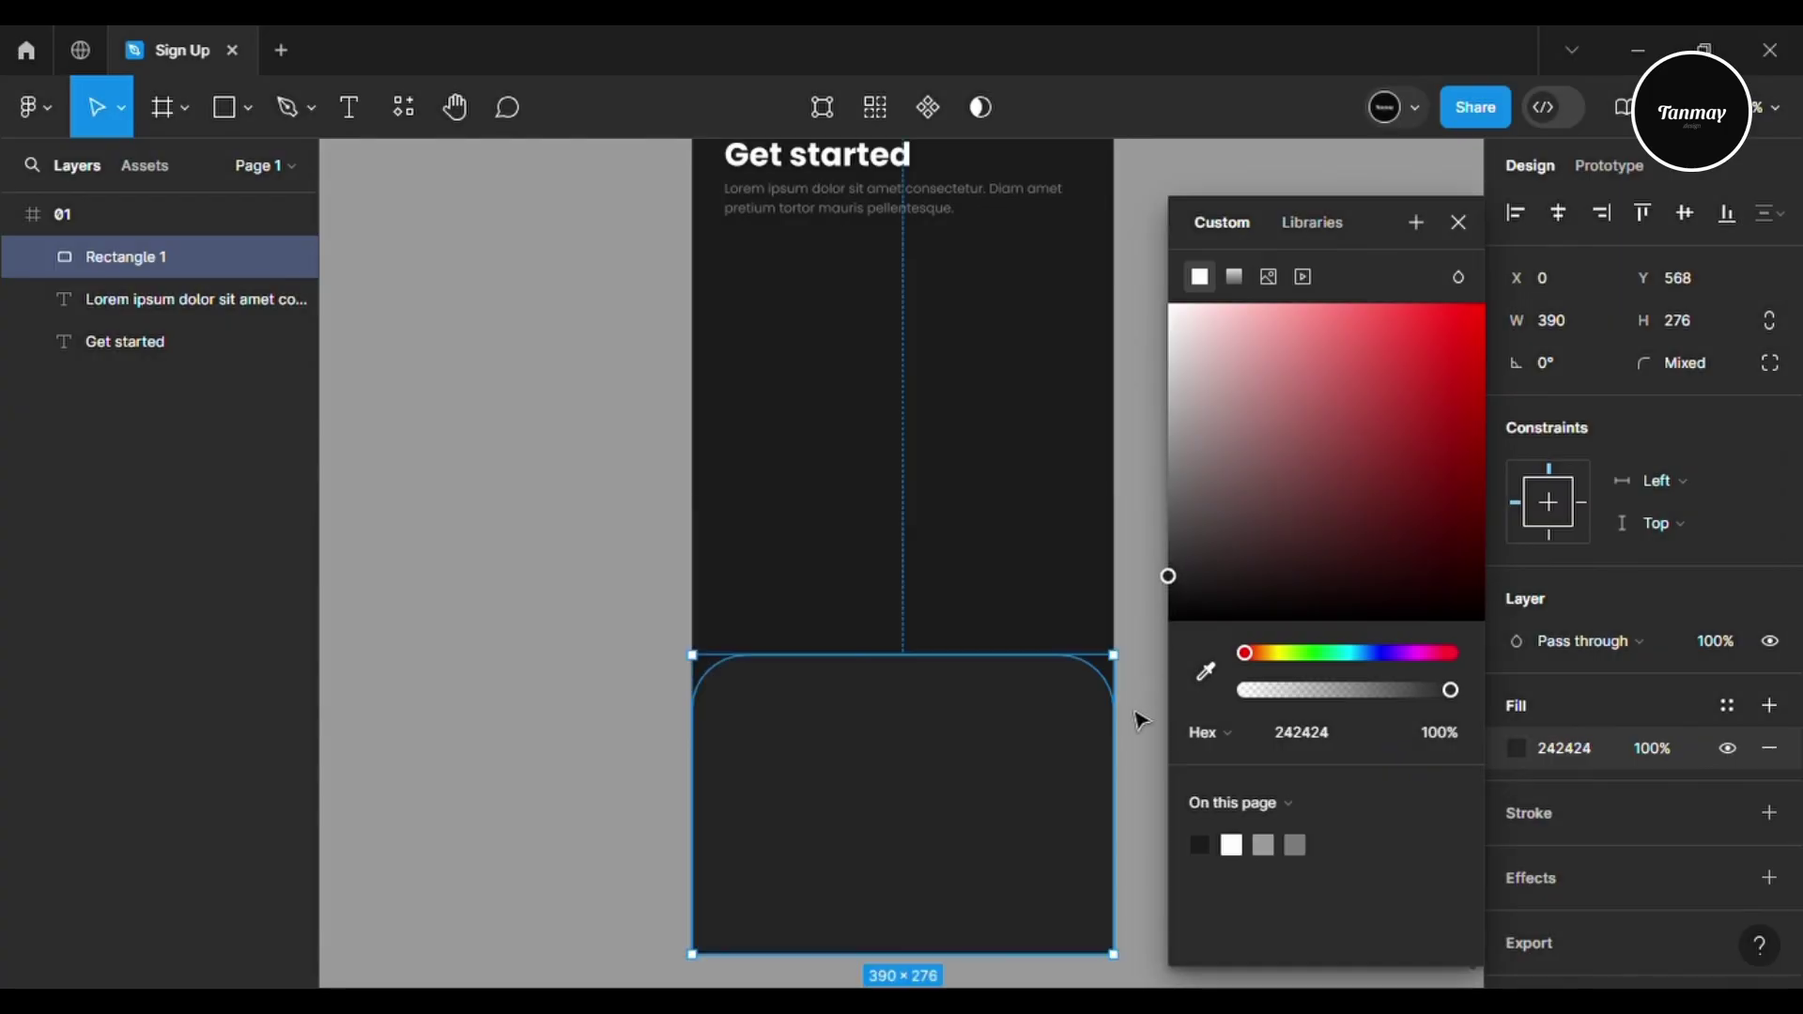
pyautogui.click(1139, 719)
# Draw a button rectangle about 323 × 49 on the panel and centre it horizontally in the frame
pyautogui.scroll(-2, 1139, 718)
pyautogui.press('r')
pyautogui.moveTo(754, 648)
pyautogui.mouseDown()
pyautogui.moveTo(1014, 712)
pyautogui.moveTo(1100, 701)
pyautogui.mouseUp()
pyautogui.click(1561, 210)
# Round the button rectangle's corners to a radius of 12
pyautogui.scroll(5, 817, 680)
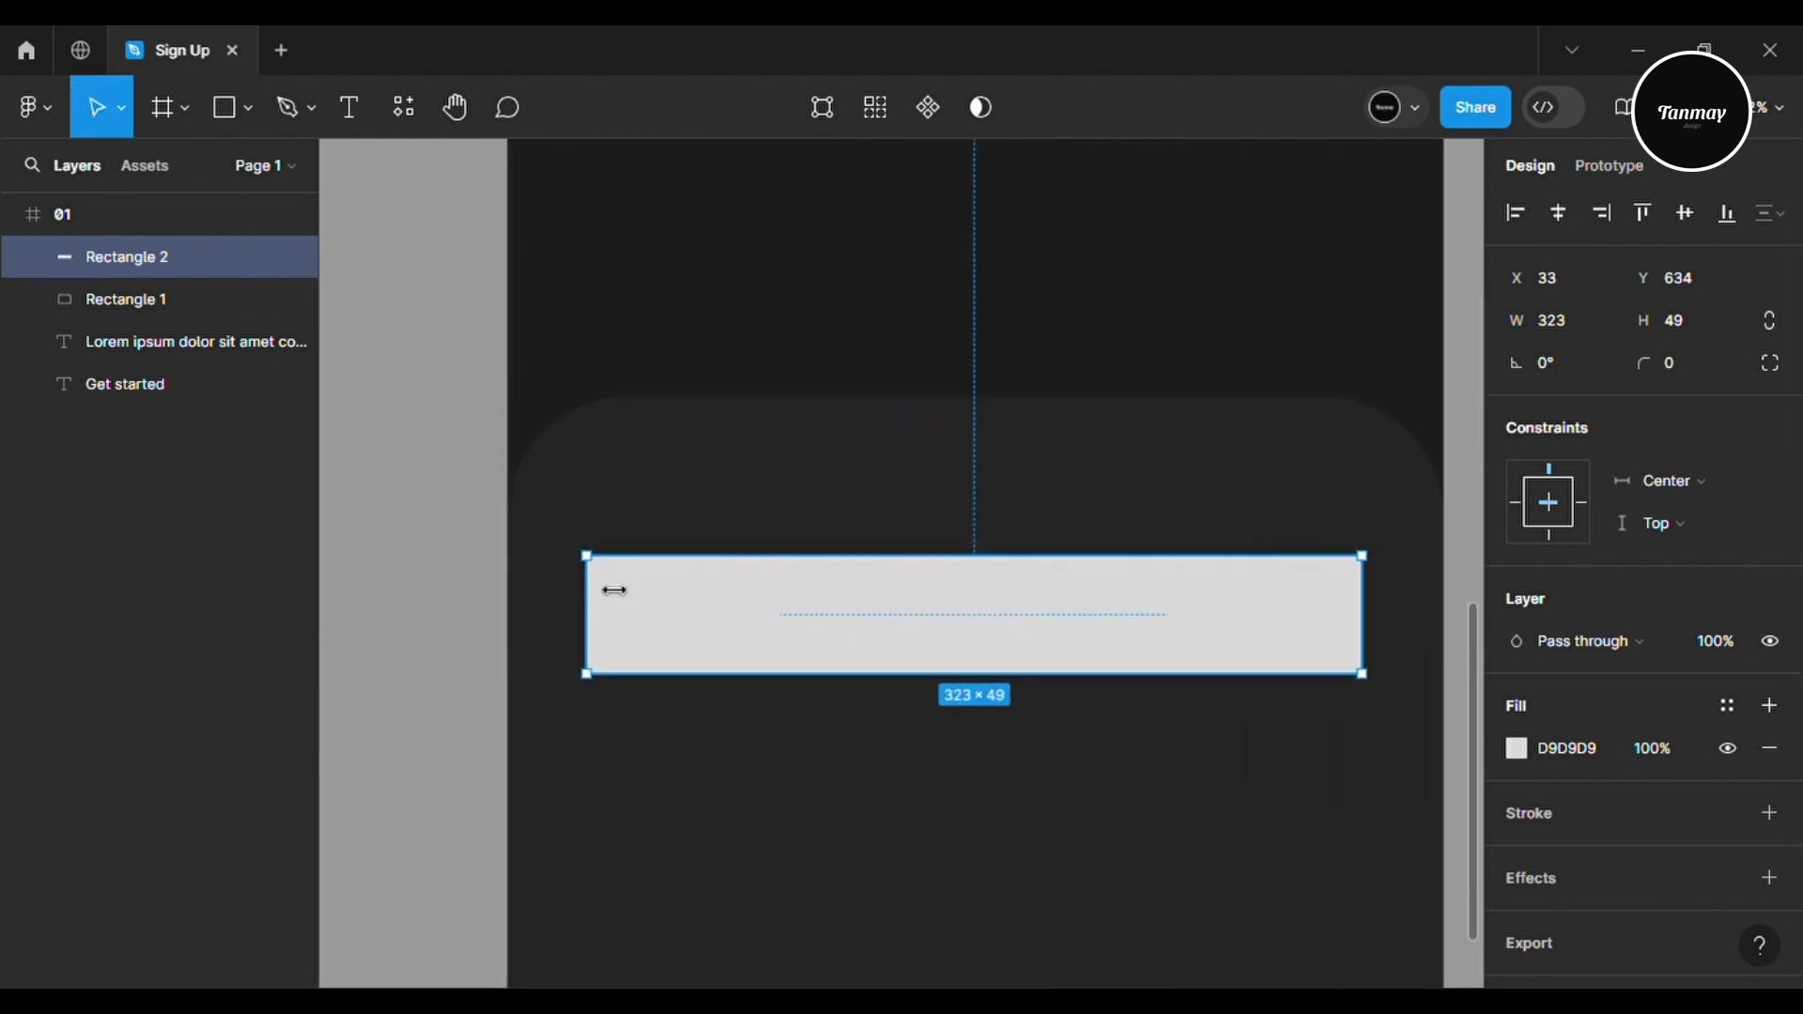
pyautogui.scroll(1, 615, 589)
pyautogui.moveTo(639, 582); pyautogui.dragTo(654, 606)
pyautogui.scroll(-2, 910, 498)
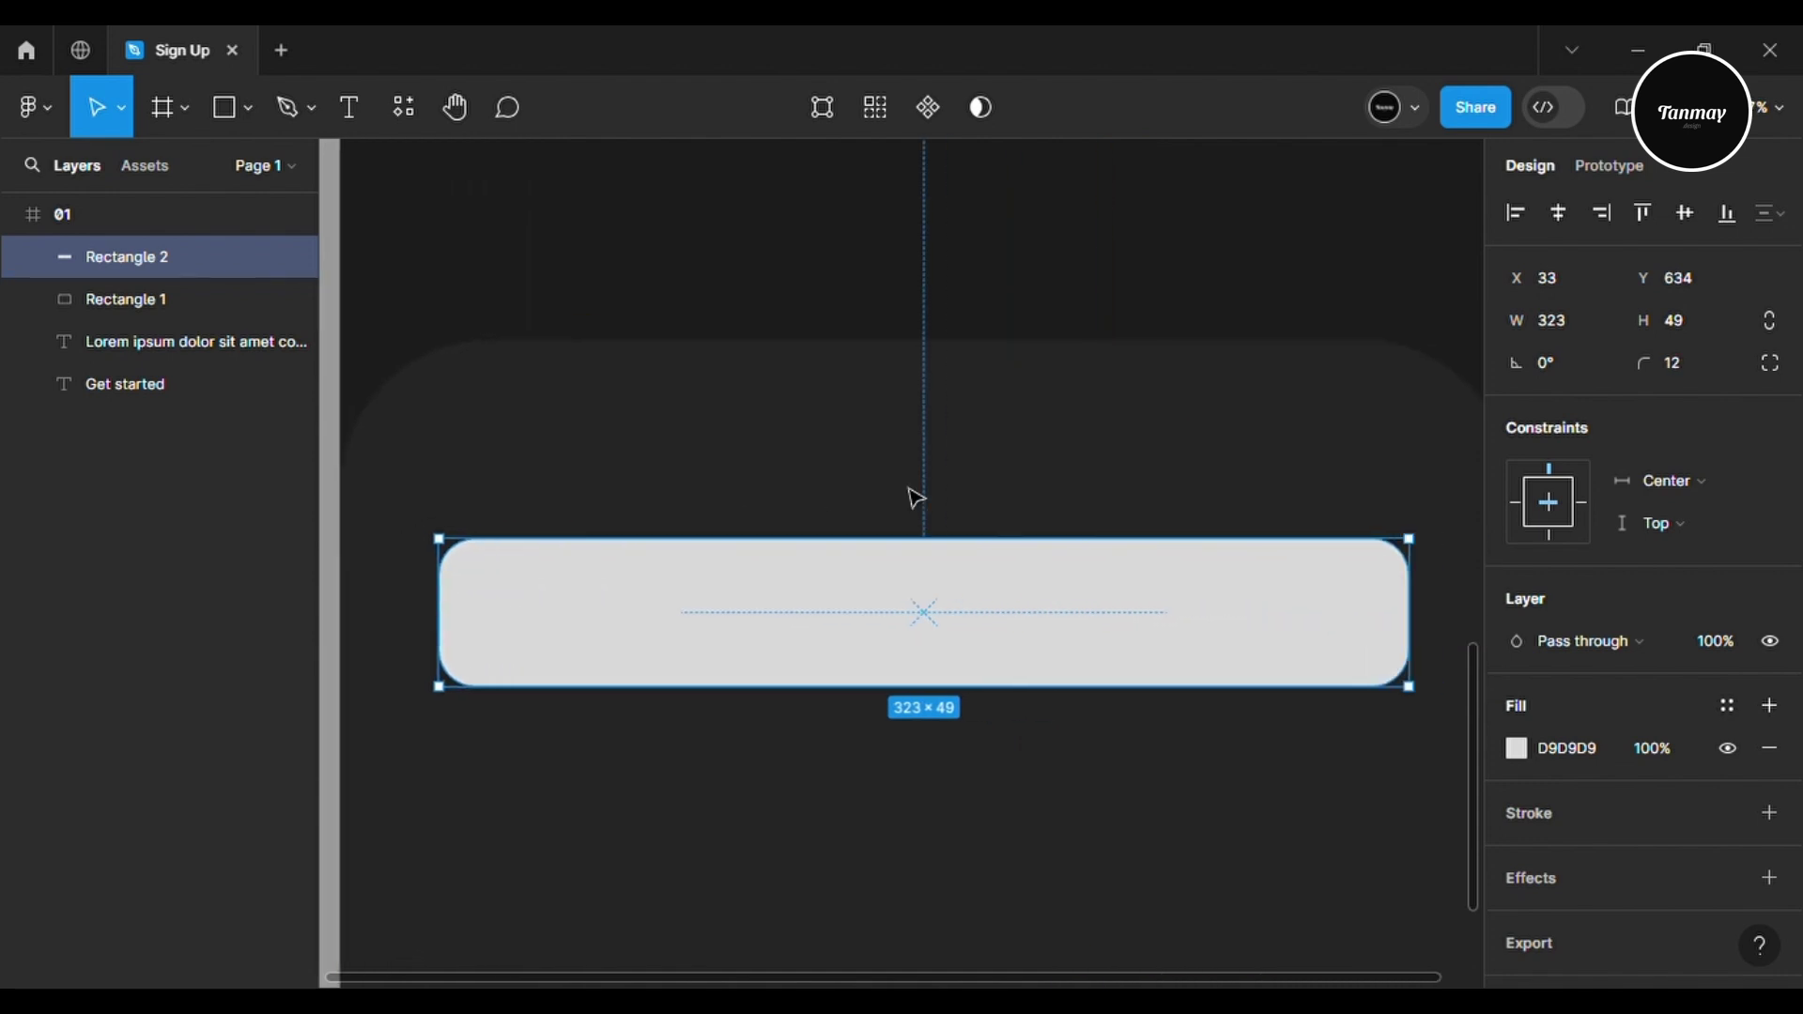
# Move the button rectangle up to Y 612 and narrow it to 322 for equal side margins
pyautogui.moveTo(1050, 611); pyautogui.dragTo(1048, 547)
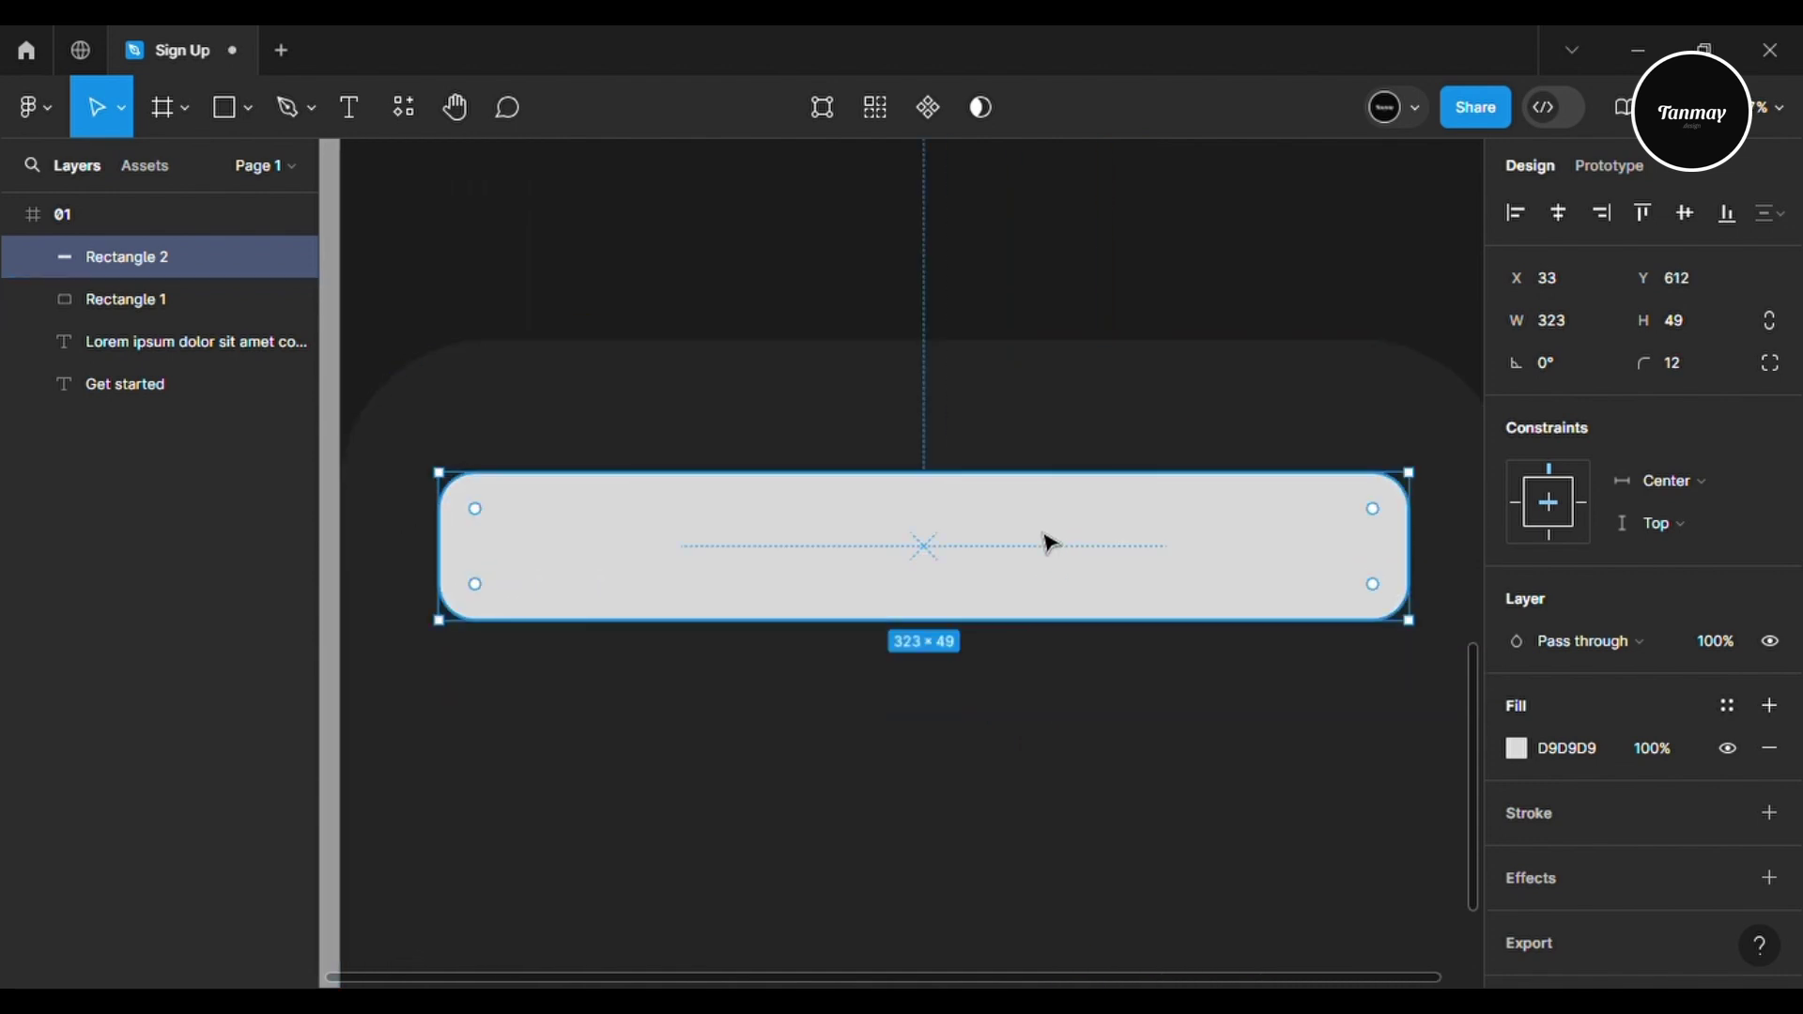
pyautogui.press('alt')
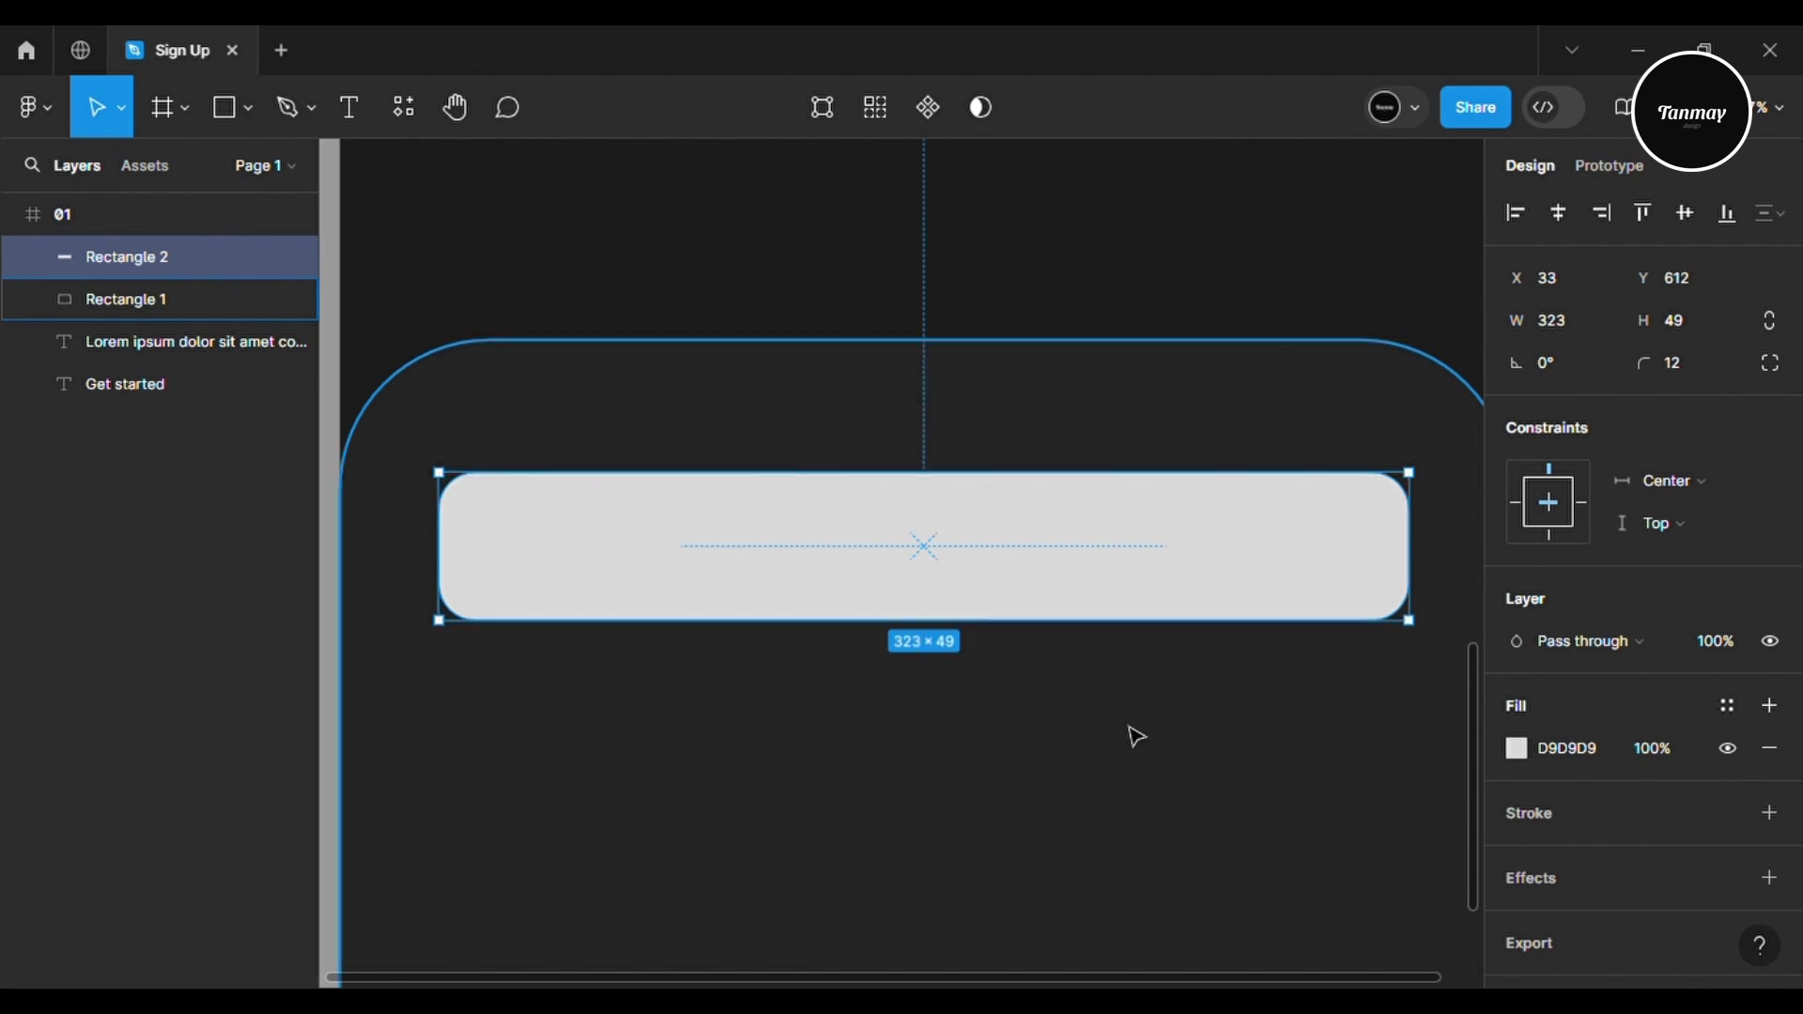
pyautogui.moveTo(451, 579); pyautogui.dragTo(461, 582)
pyautogui.press('alt')
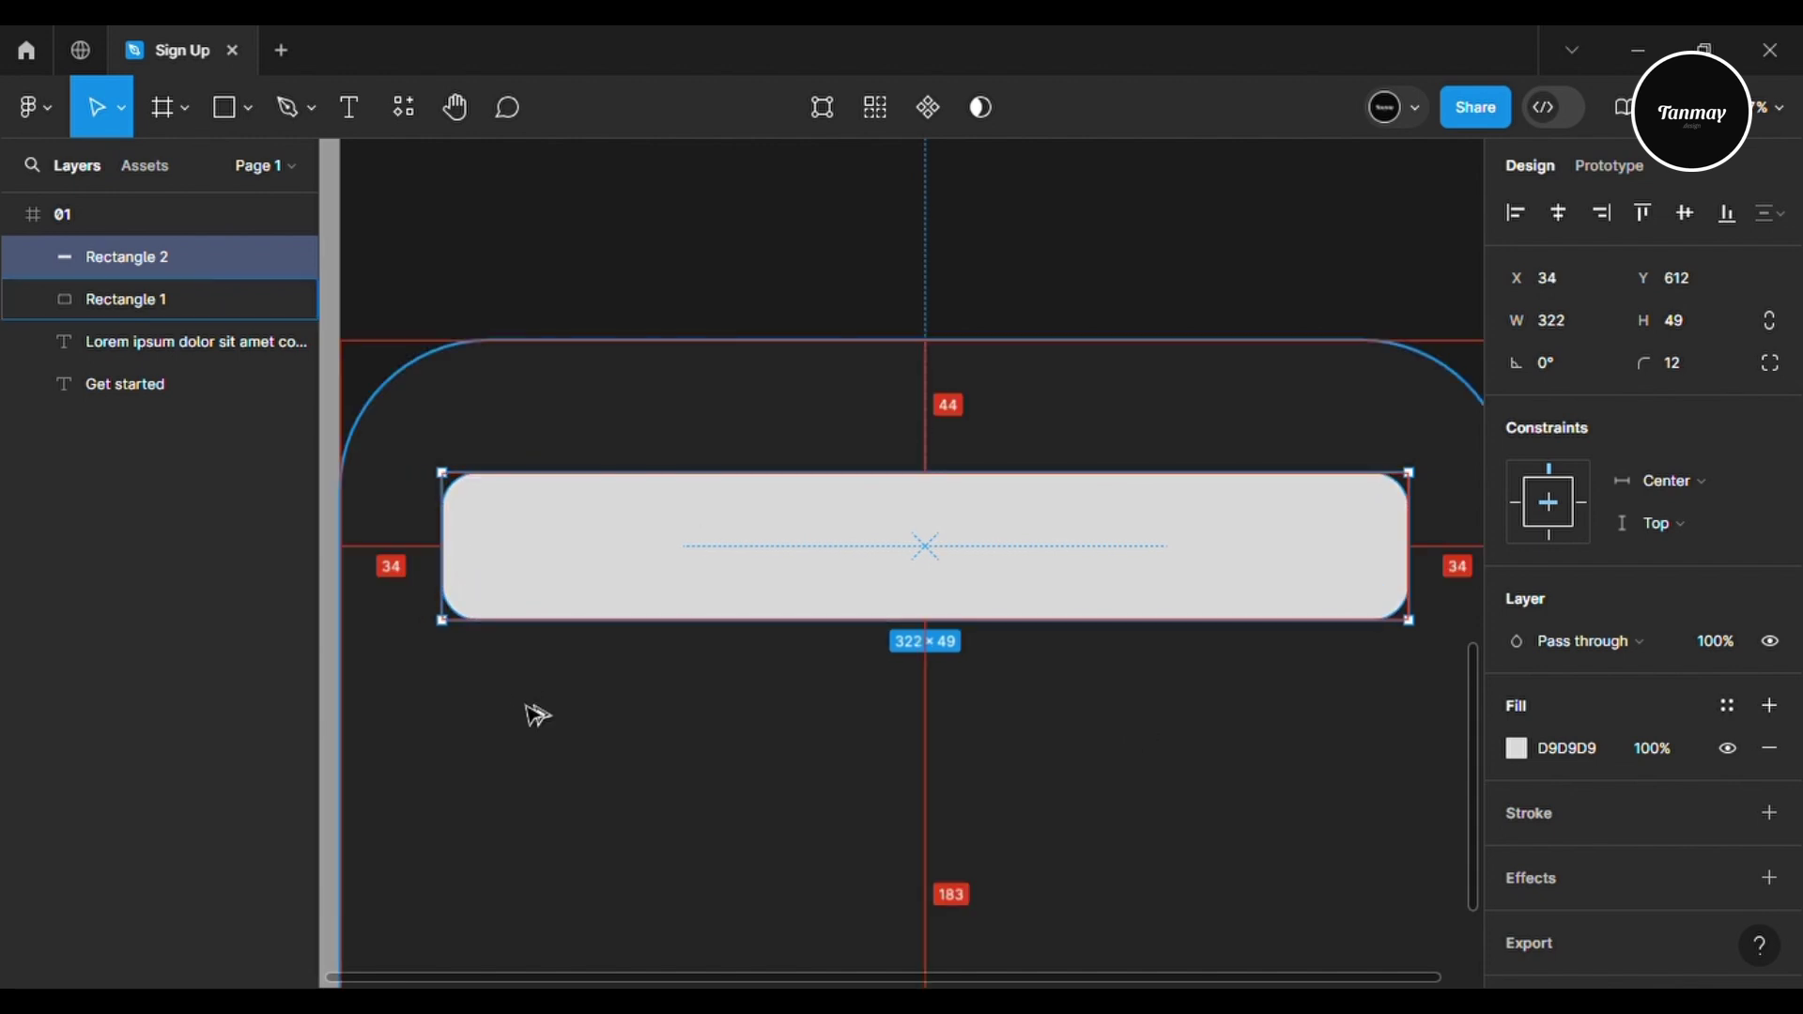
# Duplicate the button rectangle below the first one with a gap of 20
pyautogui.scroll(-2, 723, 564)
pyautogui.scroll(-1, 733, 571)
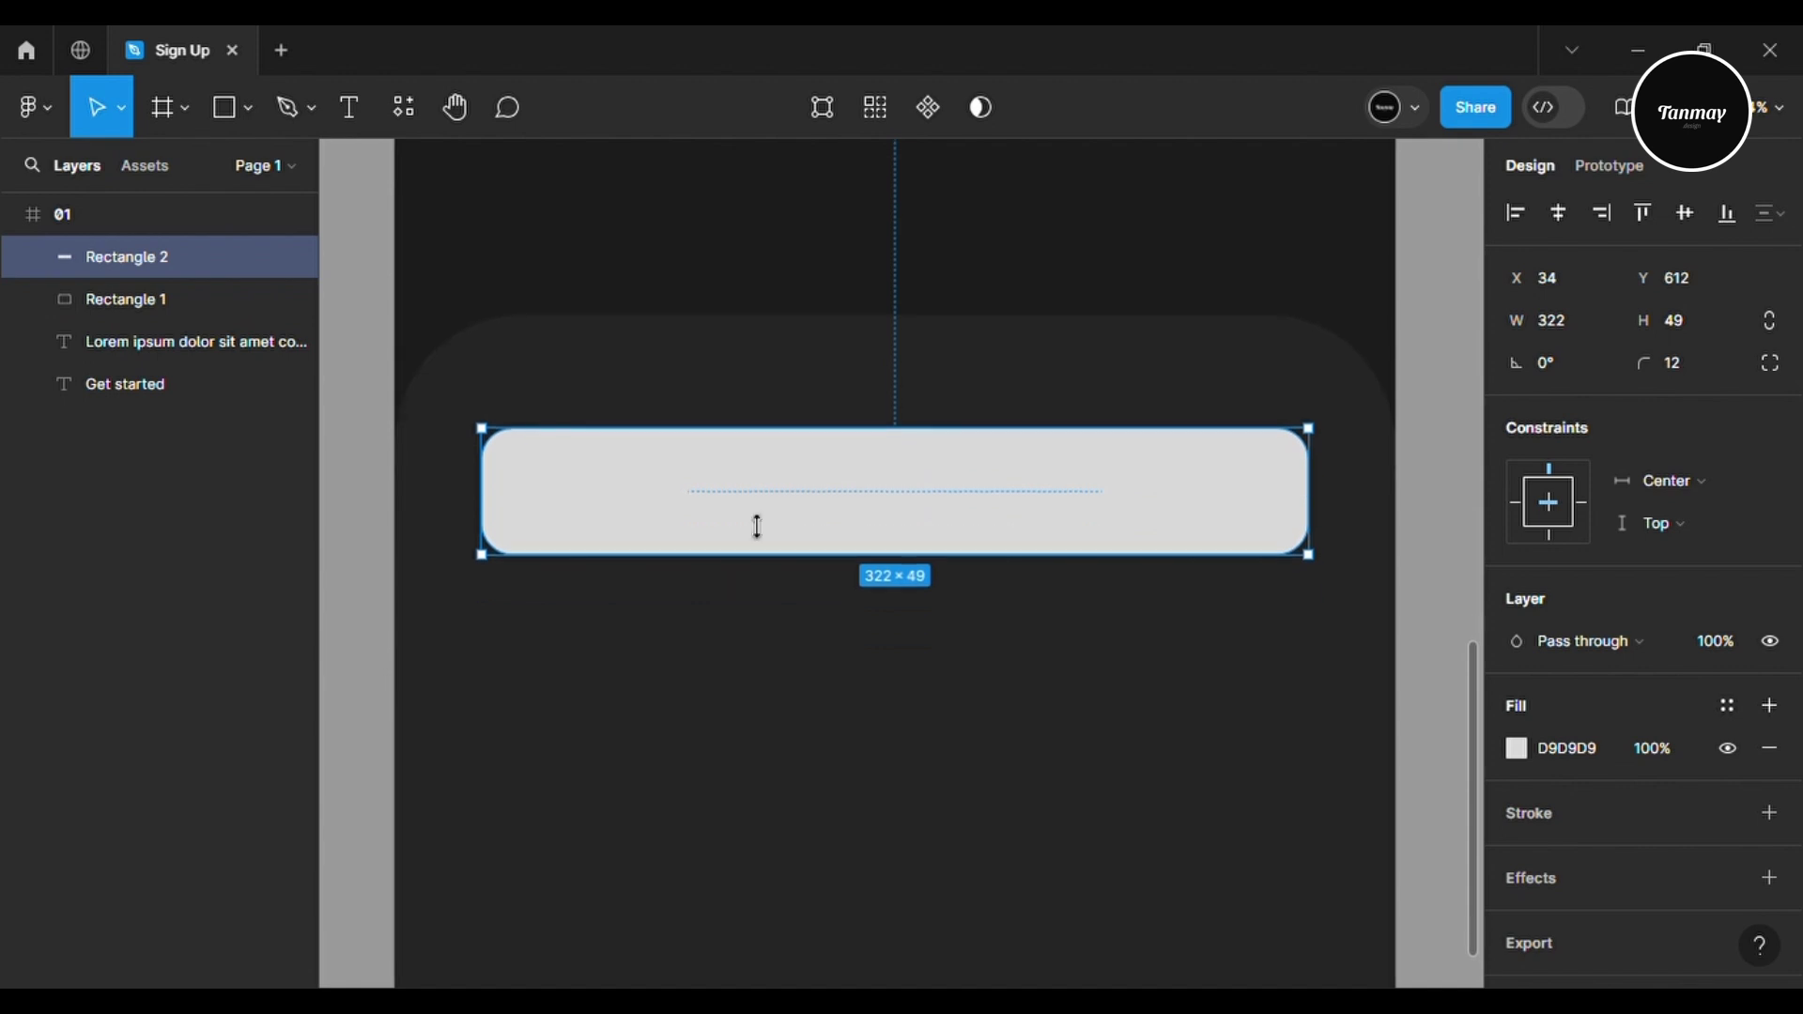
pyautogui.moveTo(756, 453); pyautogui.dragTo(764, 632)
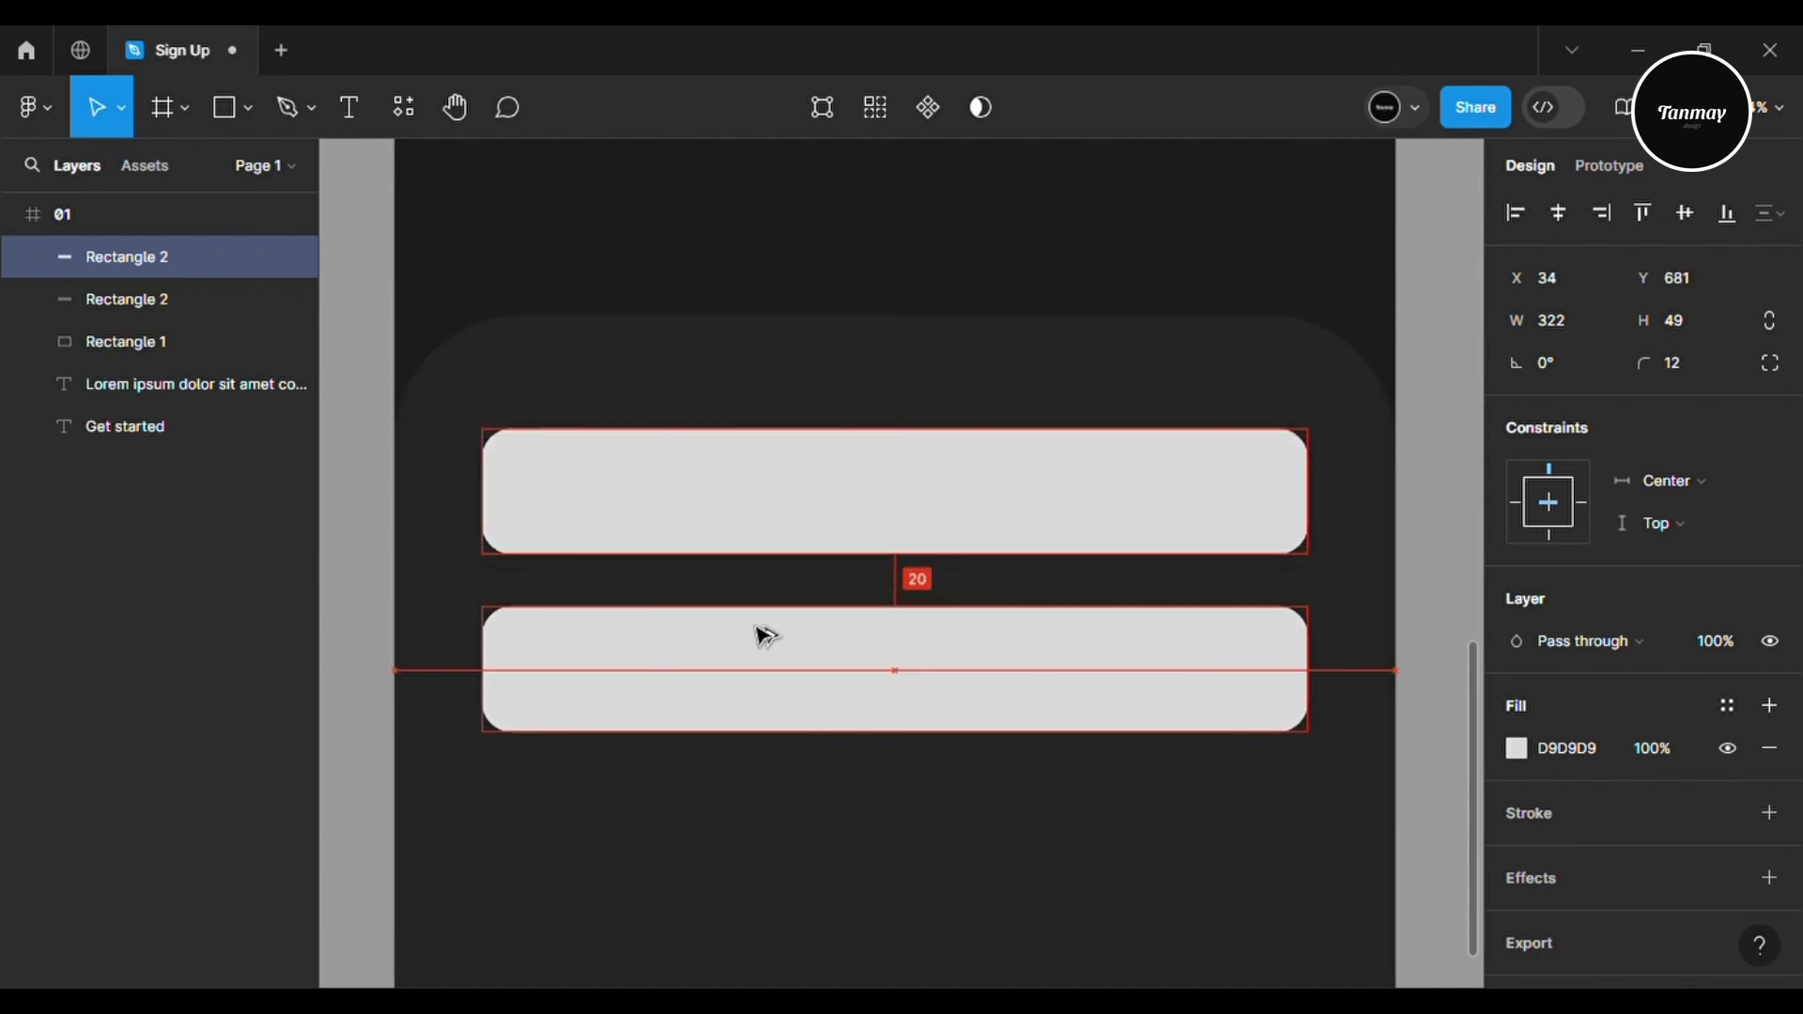
# Add the text label "Log In" on the upper button rectangle
pyautogui.click(934, 523)
pyautogui.press('t')
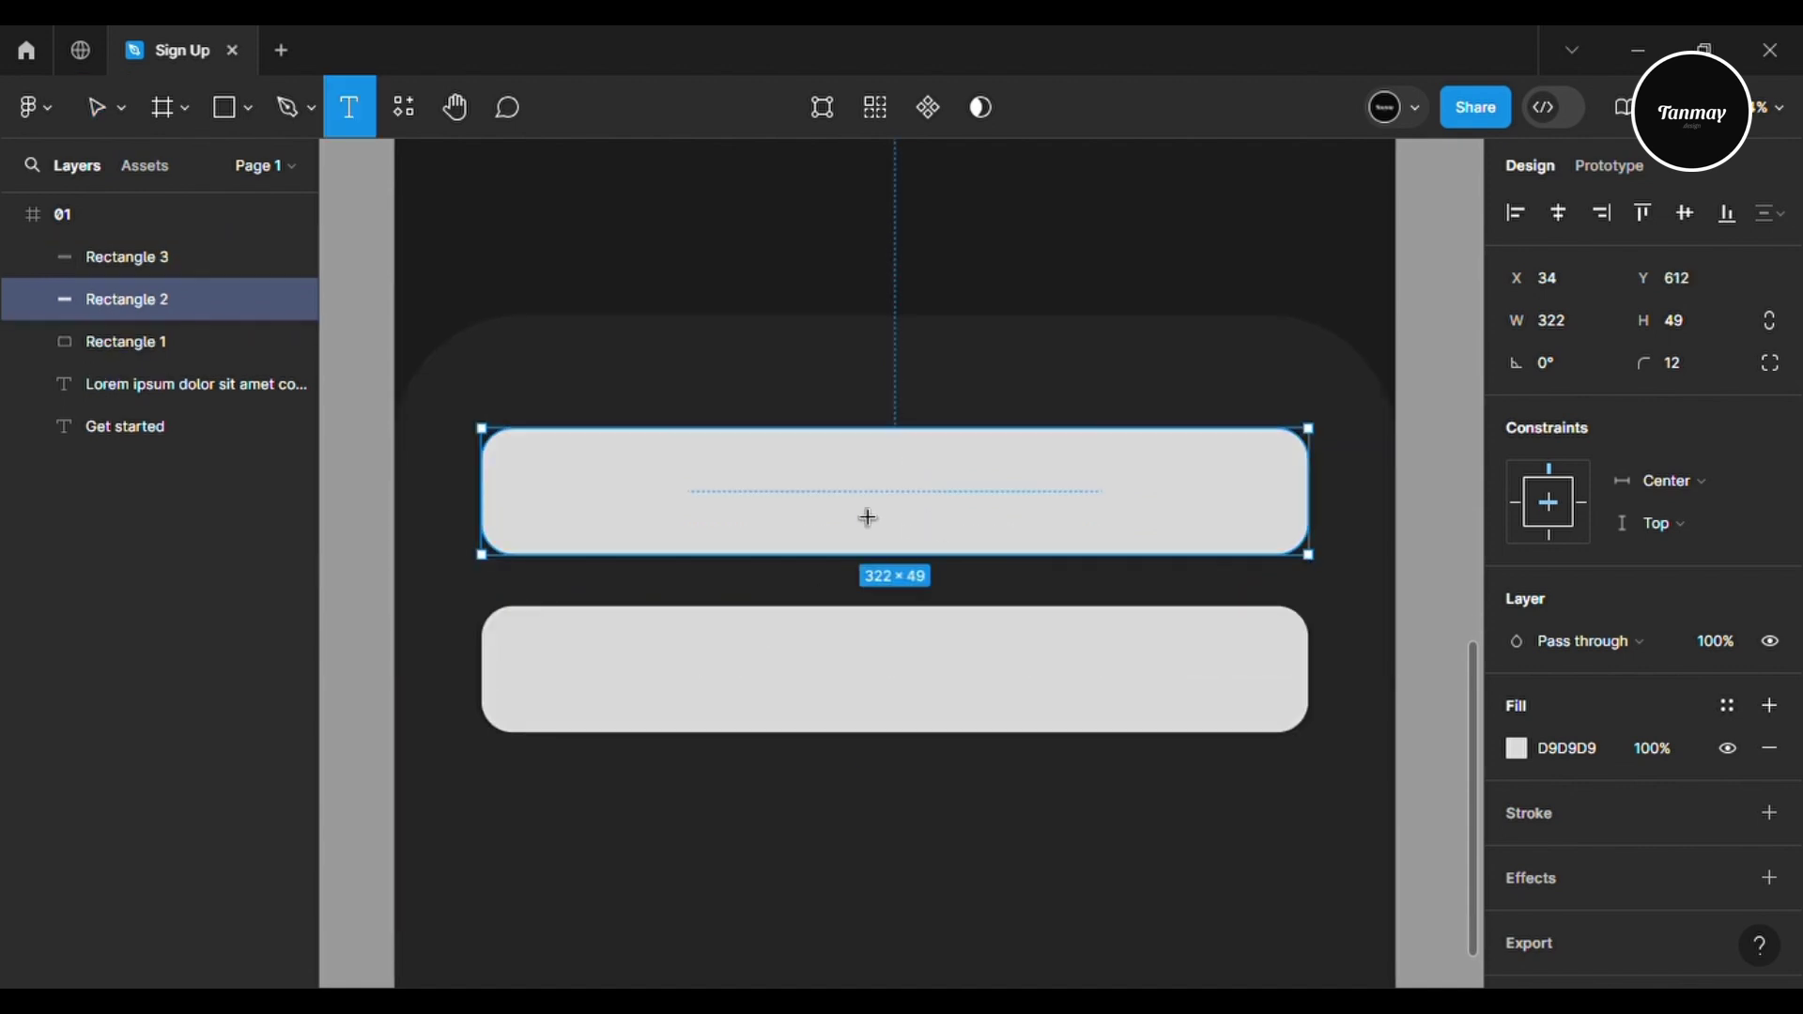
pyautogui.click(782, 488)
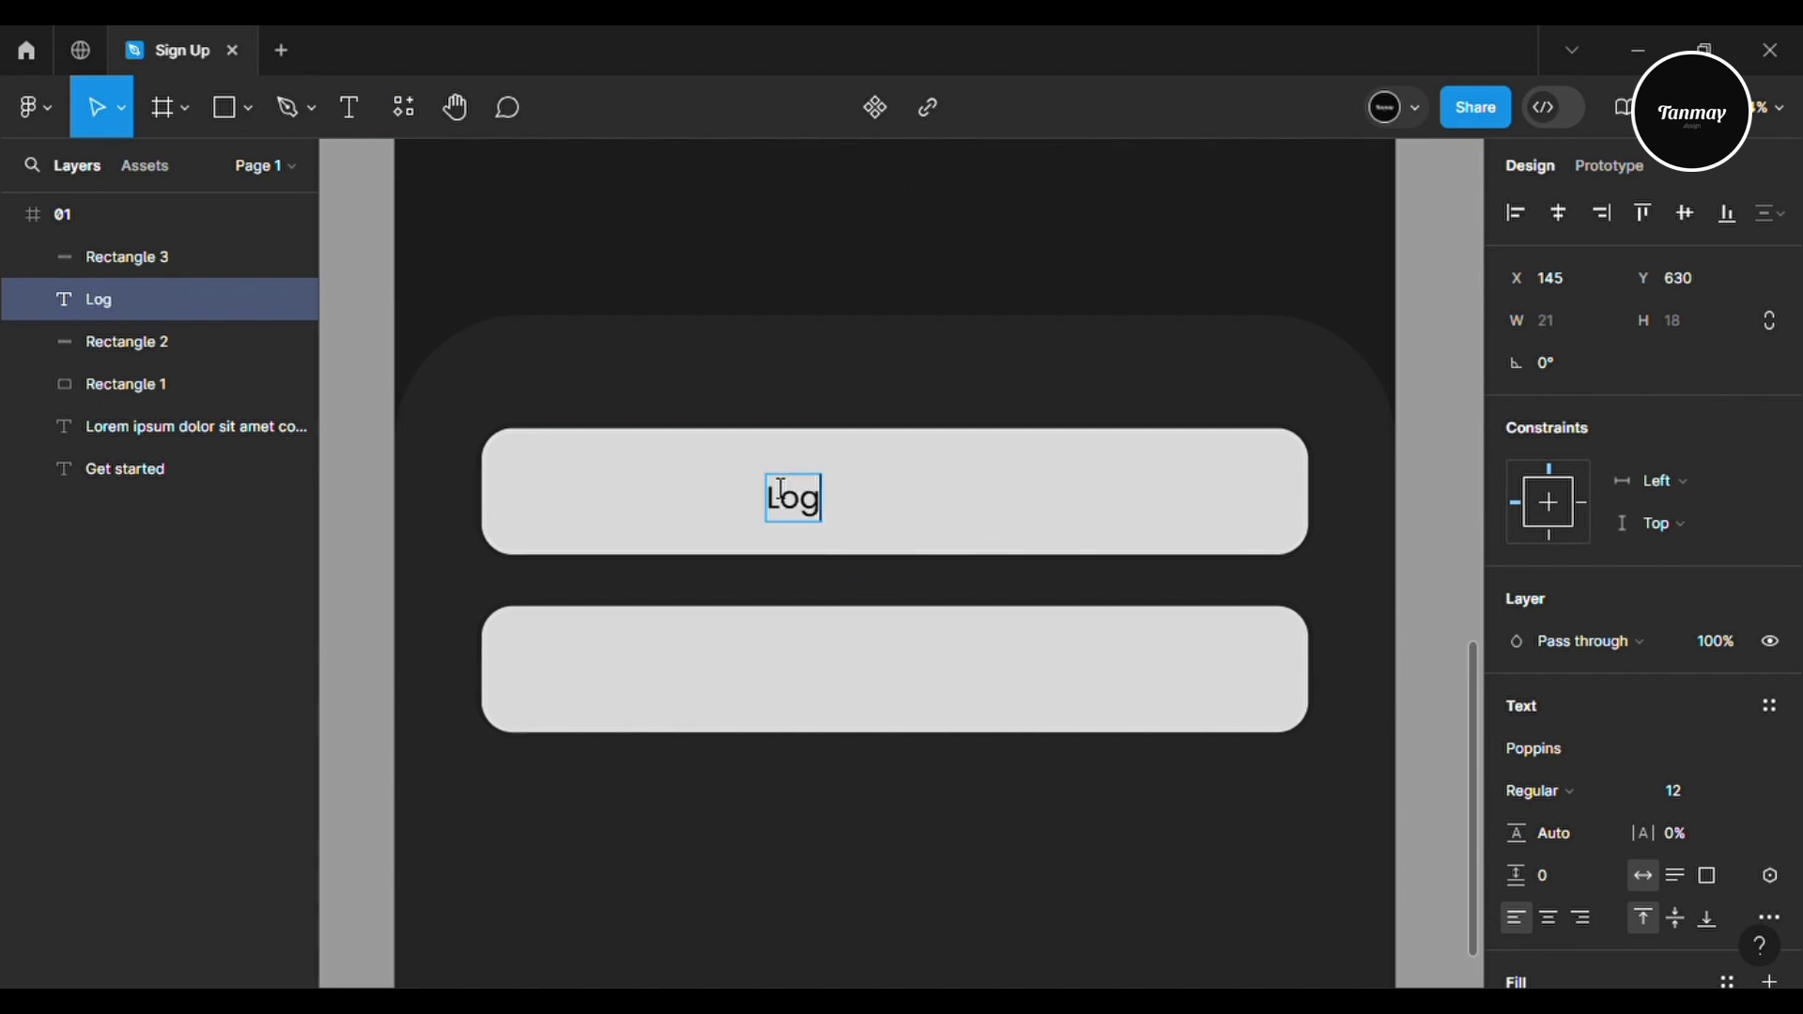
pyautogui.click(822, 510)
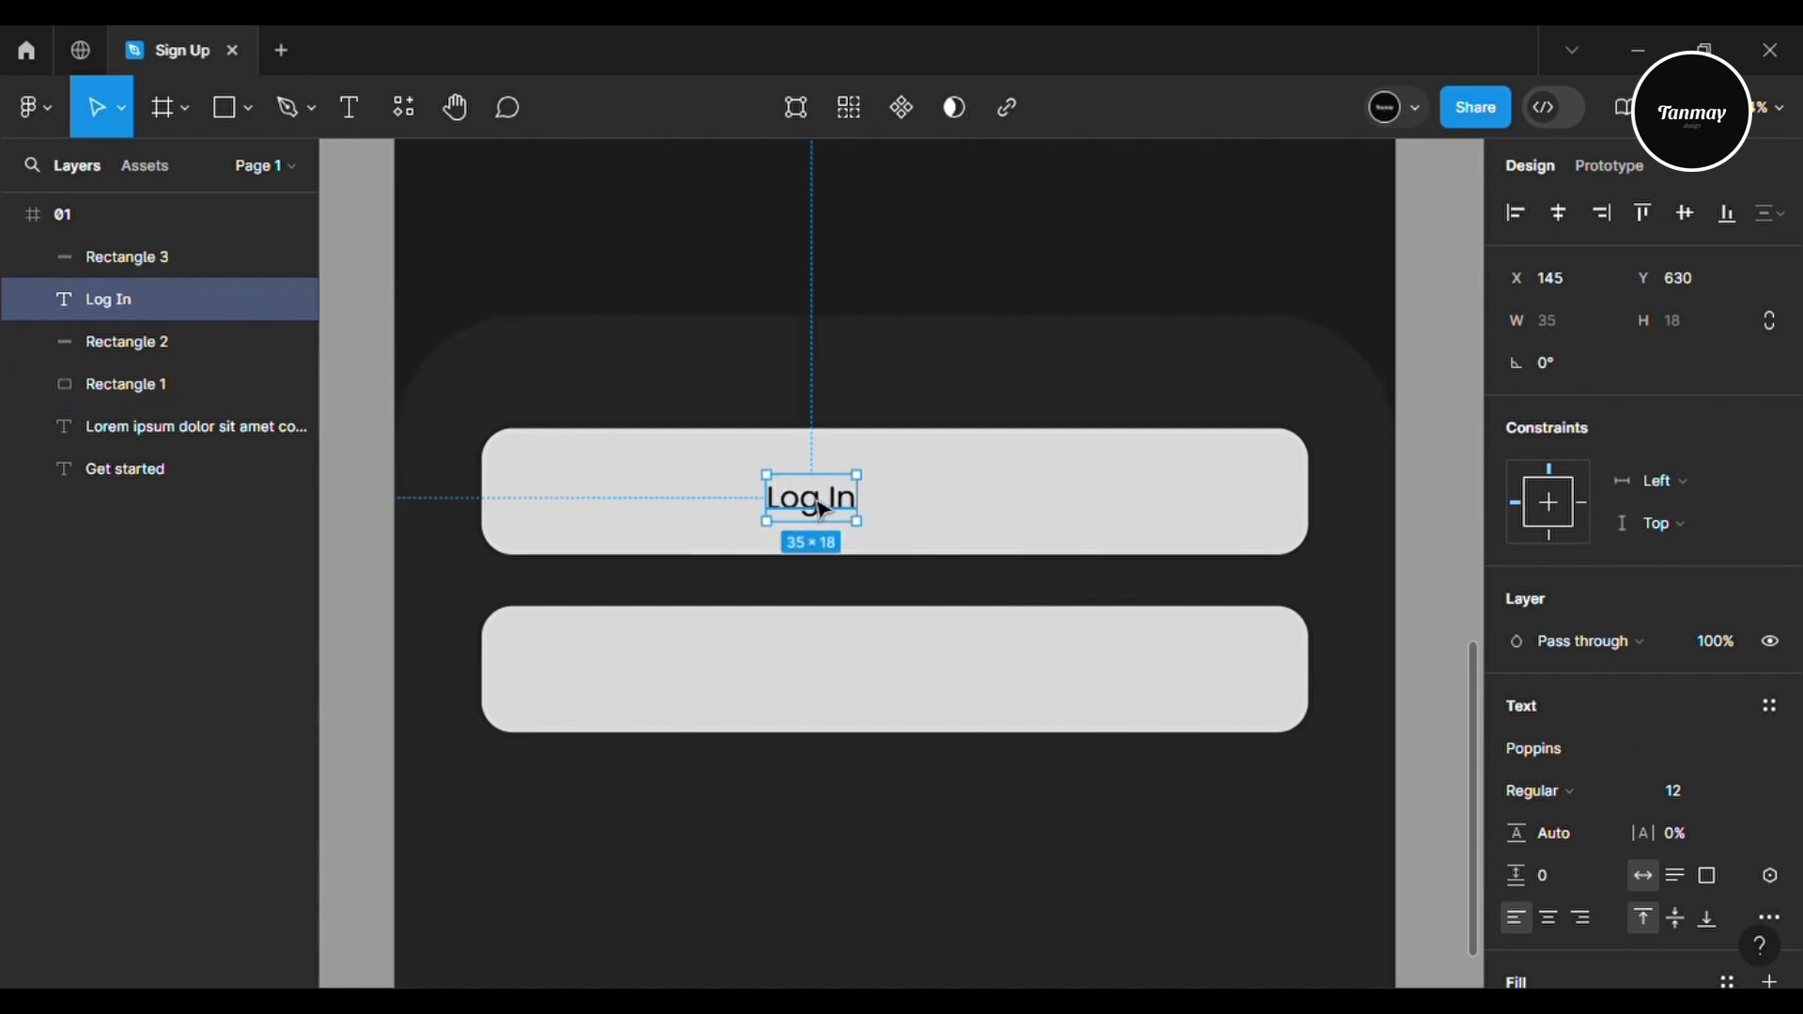
# Centre the "Log In" label horizontally and vertically on the upper button rectangle
pyautogui.moveTo(826, 648); pyautogui.dragTo(826, 676)
pyautogui.press('Delete')
pyautogui.click(833, 503)
pyautogui.keyDown('shift'); pyautogui.click(1080, 510); pyautogui.keyUp('shift')
pyautogui.hotkey('alt', 'h')
pyautogui.hotkey('alt', 'v')
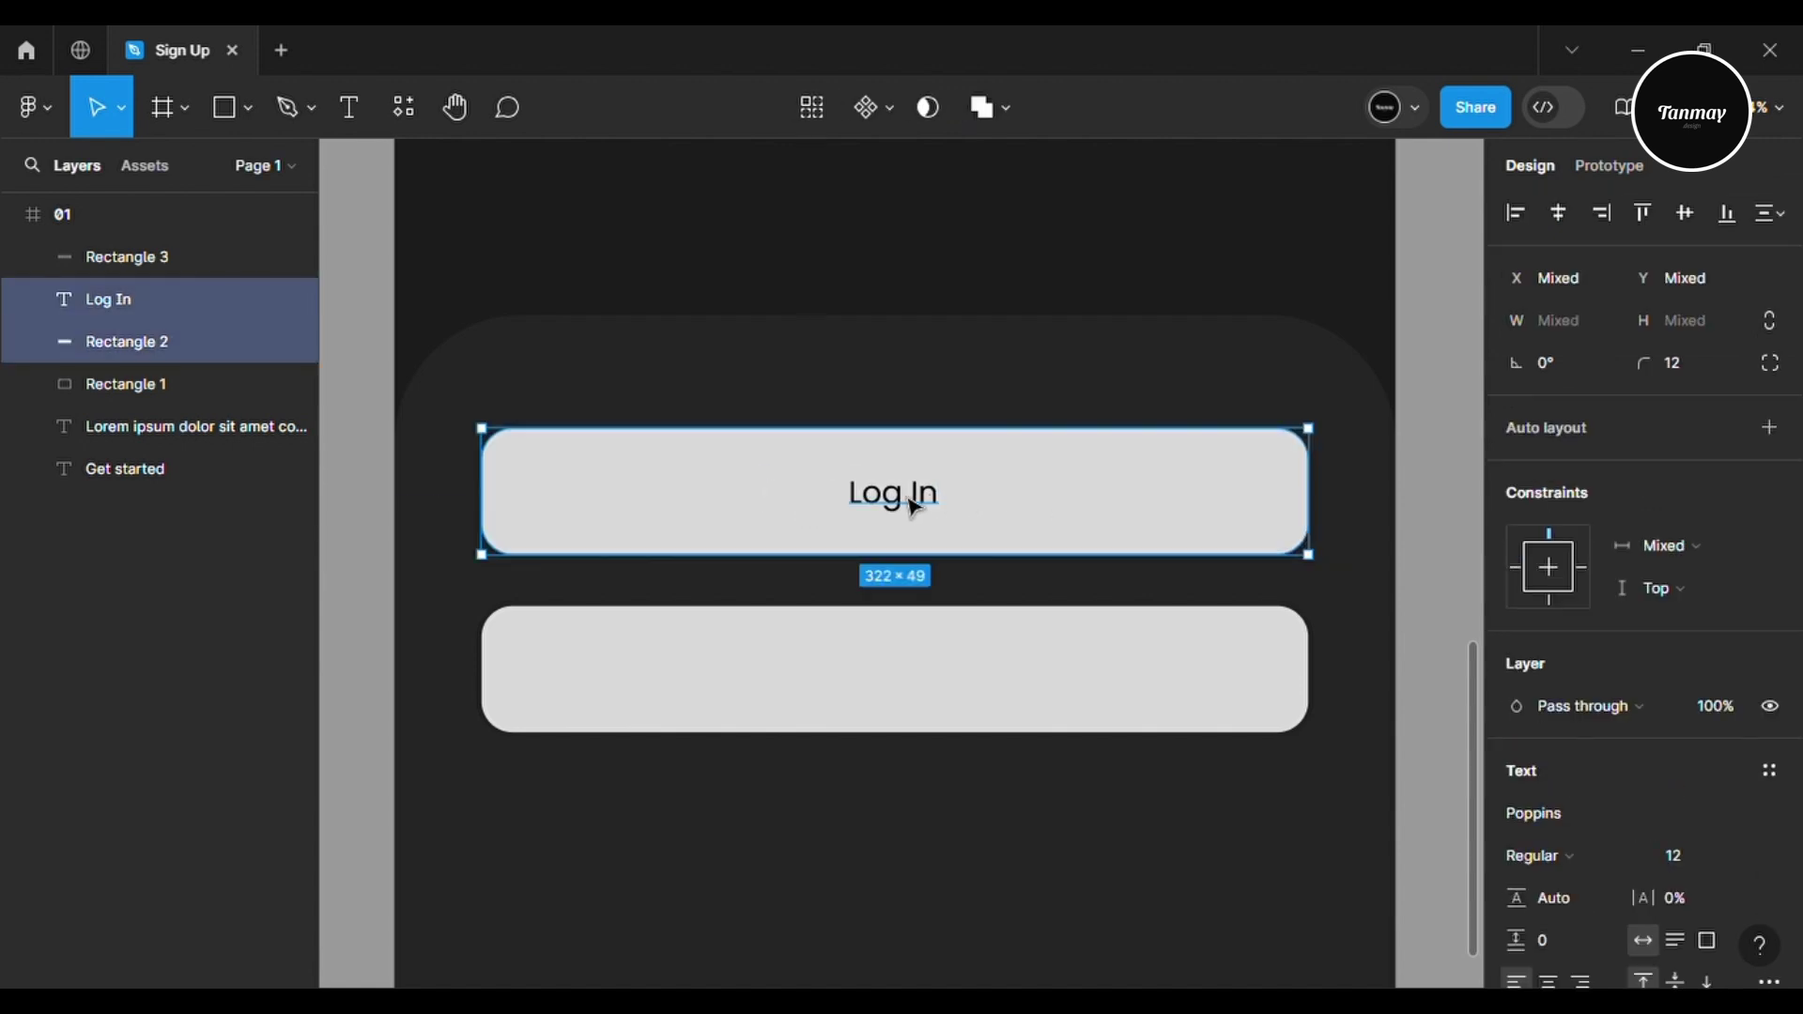
# Set the "Log In" label's font size to 16 and recentre it on the upper button rectangle
pyautogui.click(903, 500)
pyautogui.click(1693, 794)
pyautogui.write('18')
pyautogui.press('Return')
pyautogui.click(1679, 799)
pyautogui.write('16')
pyautogui.press('Return')
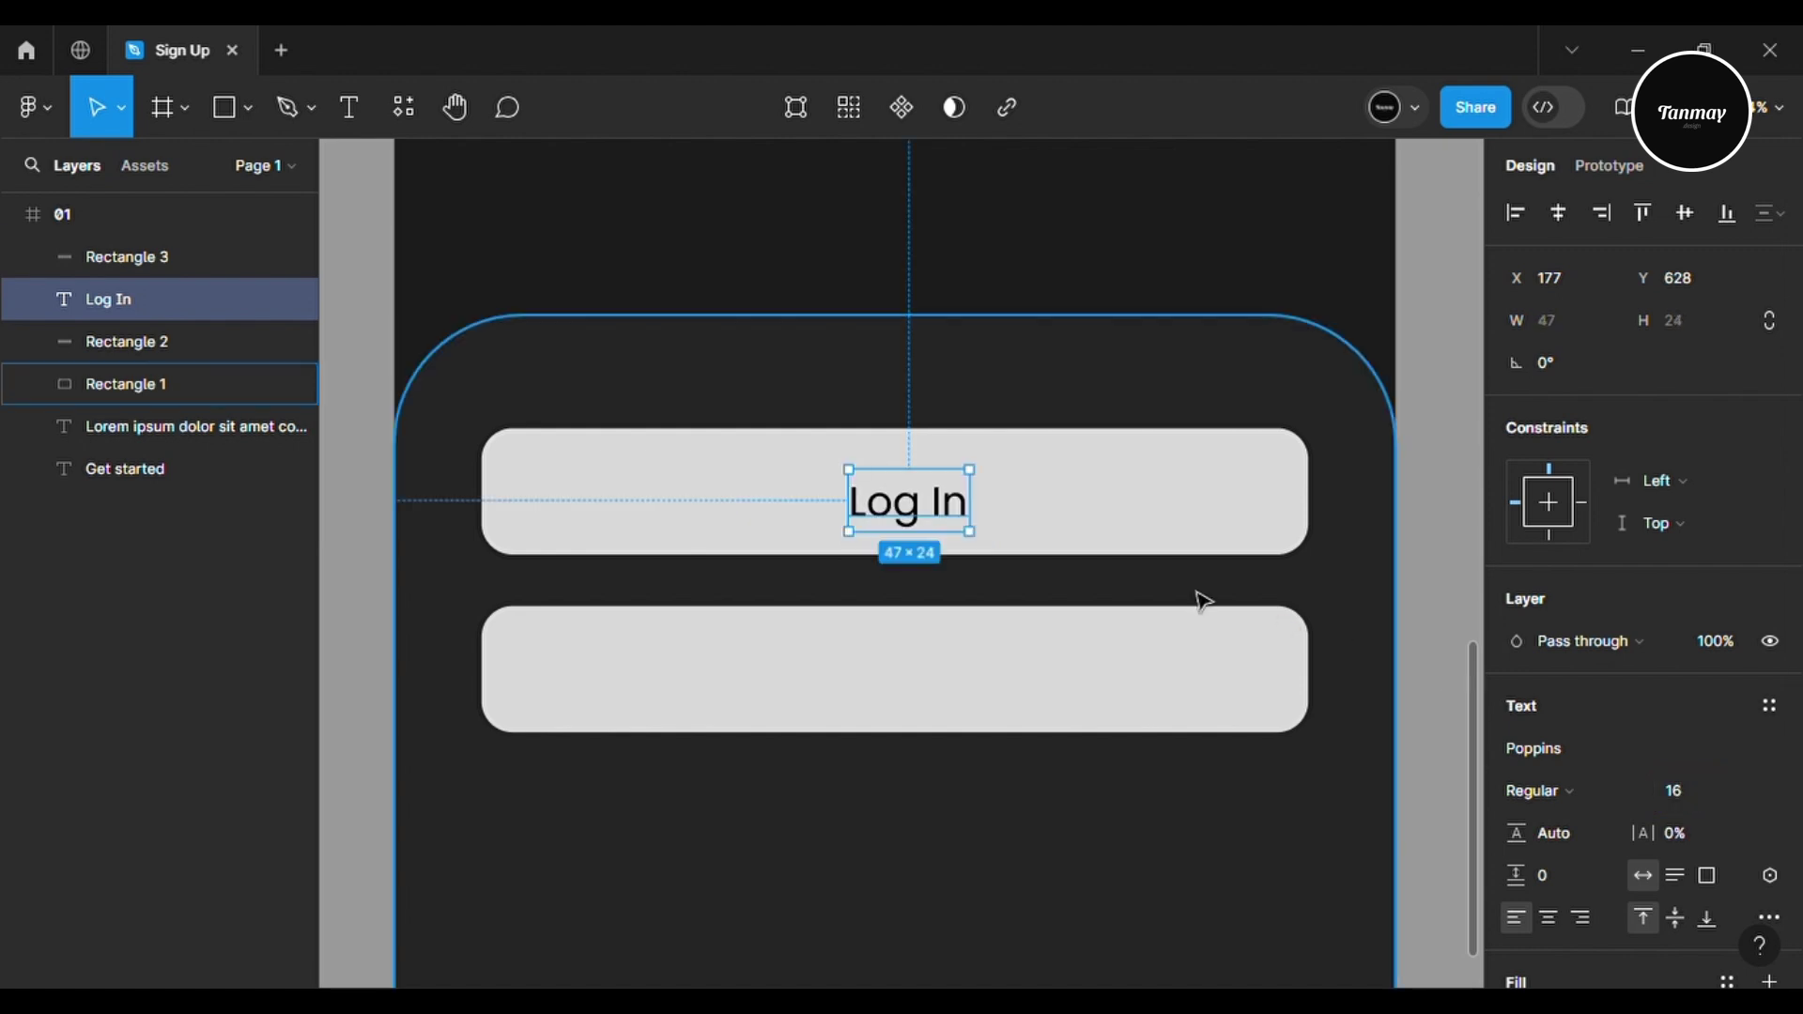
pyautogui.keyDown('shift'); pyautogui.click(1108, 491); pyautogui.keyUp('shift')
# Change the upper button rectangle's fill to the light yellow FFE872
pyautogui.click(1108, 491)
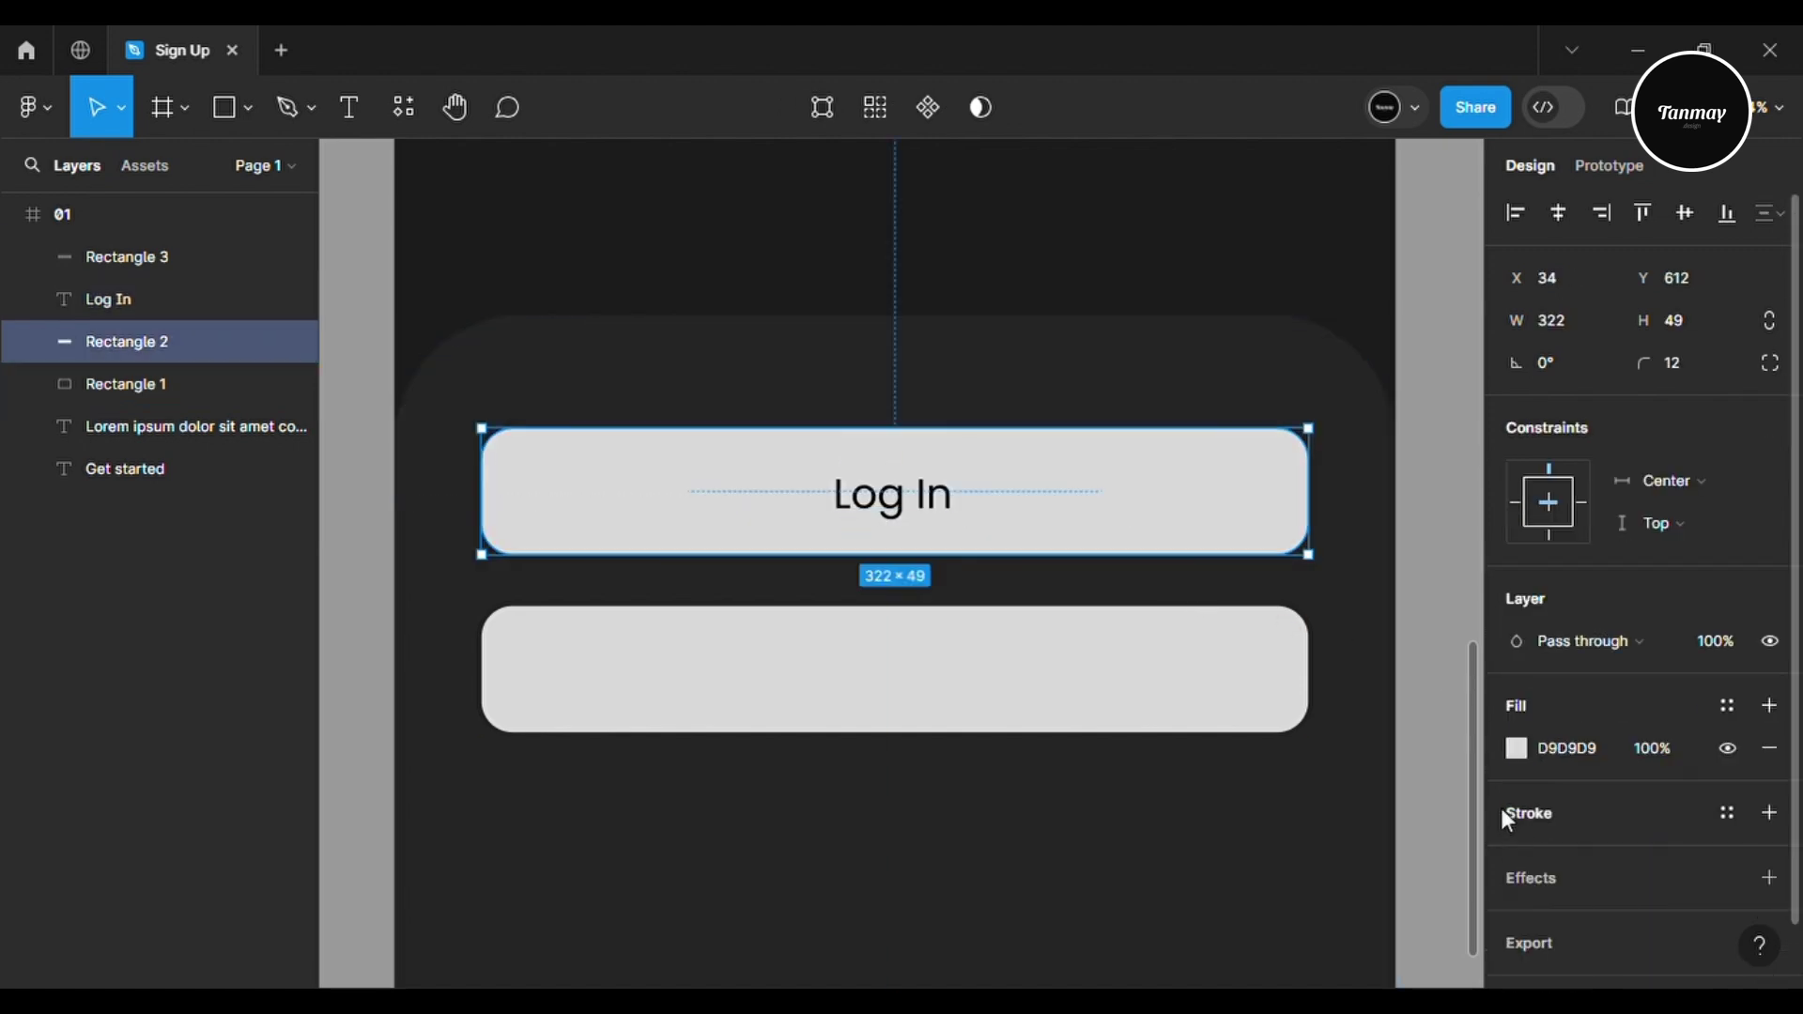
pyautogui.click(1516, 748)
pyautogui.moveTo(1271, 386); pyautogui.dragTo(1344, 304)
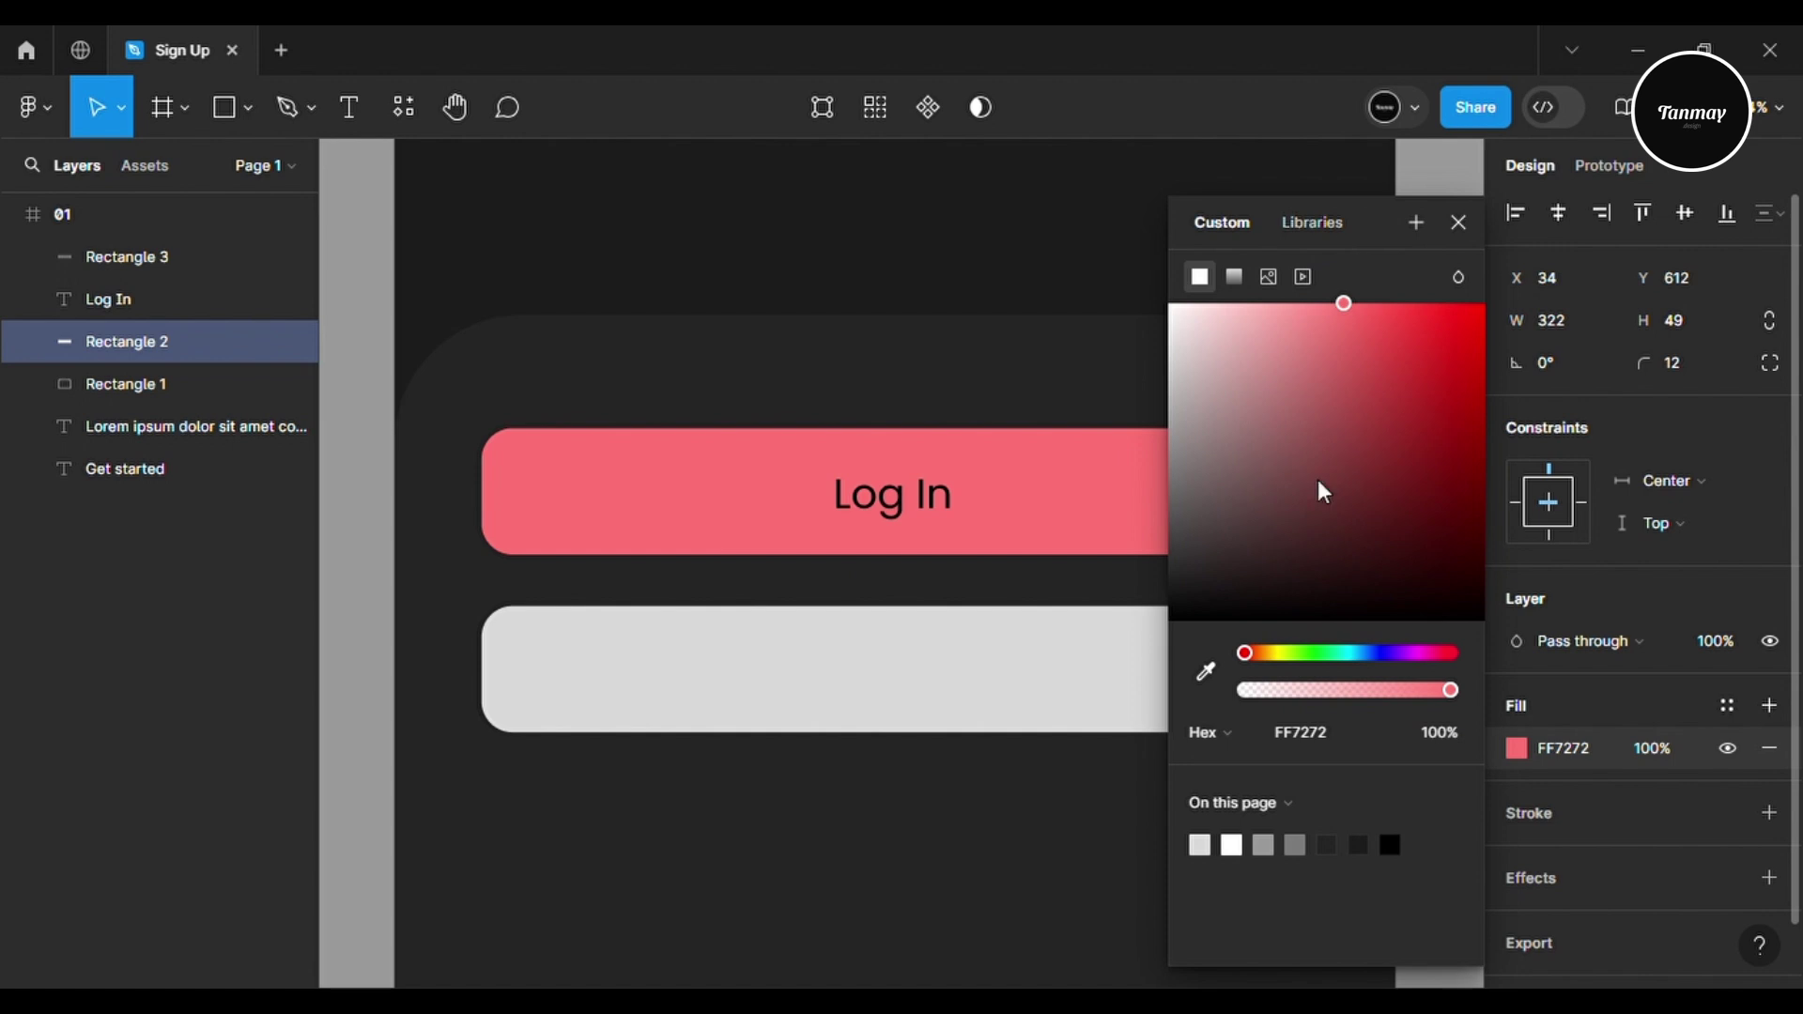
pyautogui.moveTo(1285, 654)
pyautogui.mouseDown()
pyautogui.moveTo(1326, 654)
pyautogui.moveTo(1276, 654)
pyautogui.mouseUp()
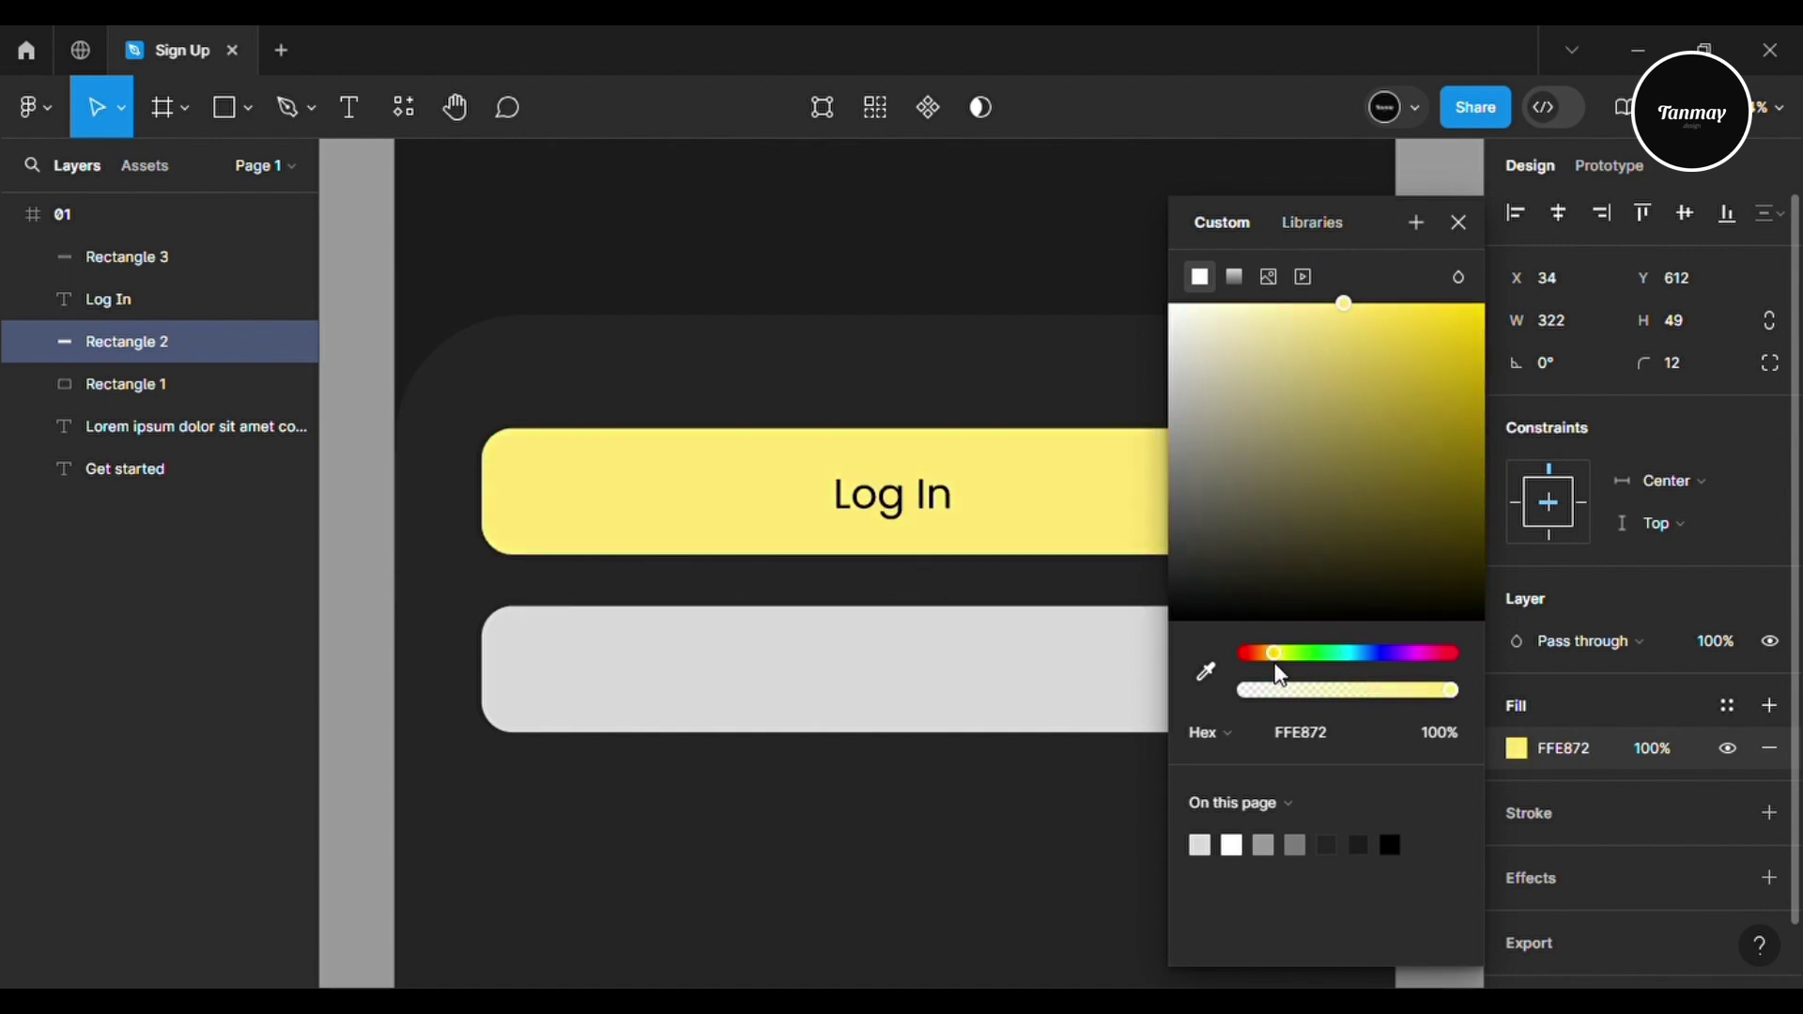
# Set the "Log In" label's line height to 26
pyautogui.click(892, 493)
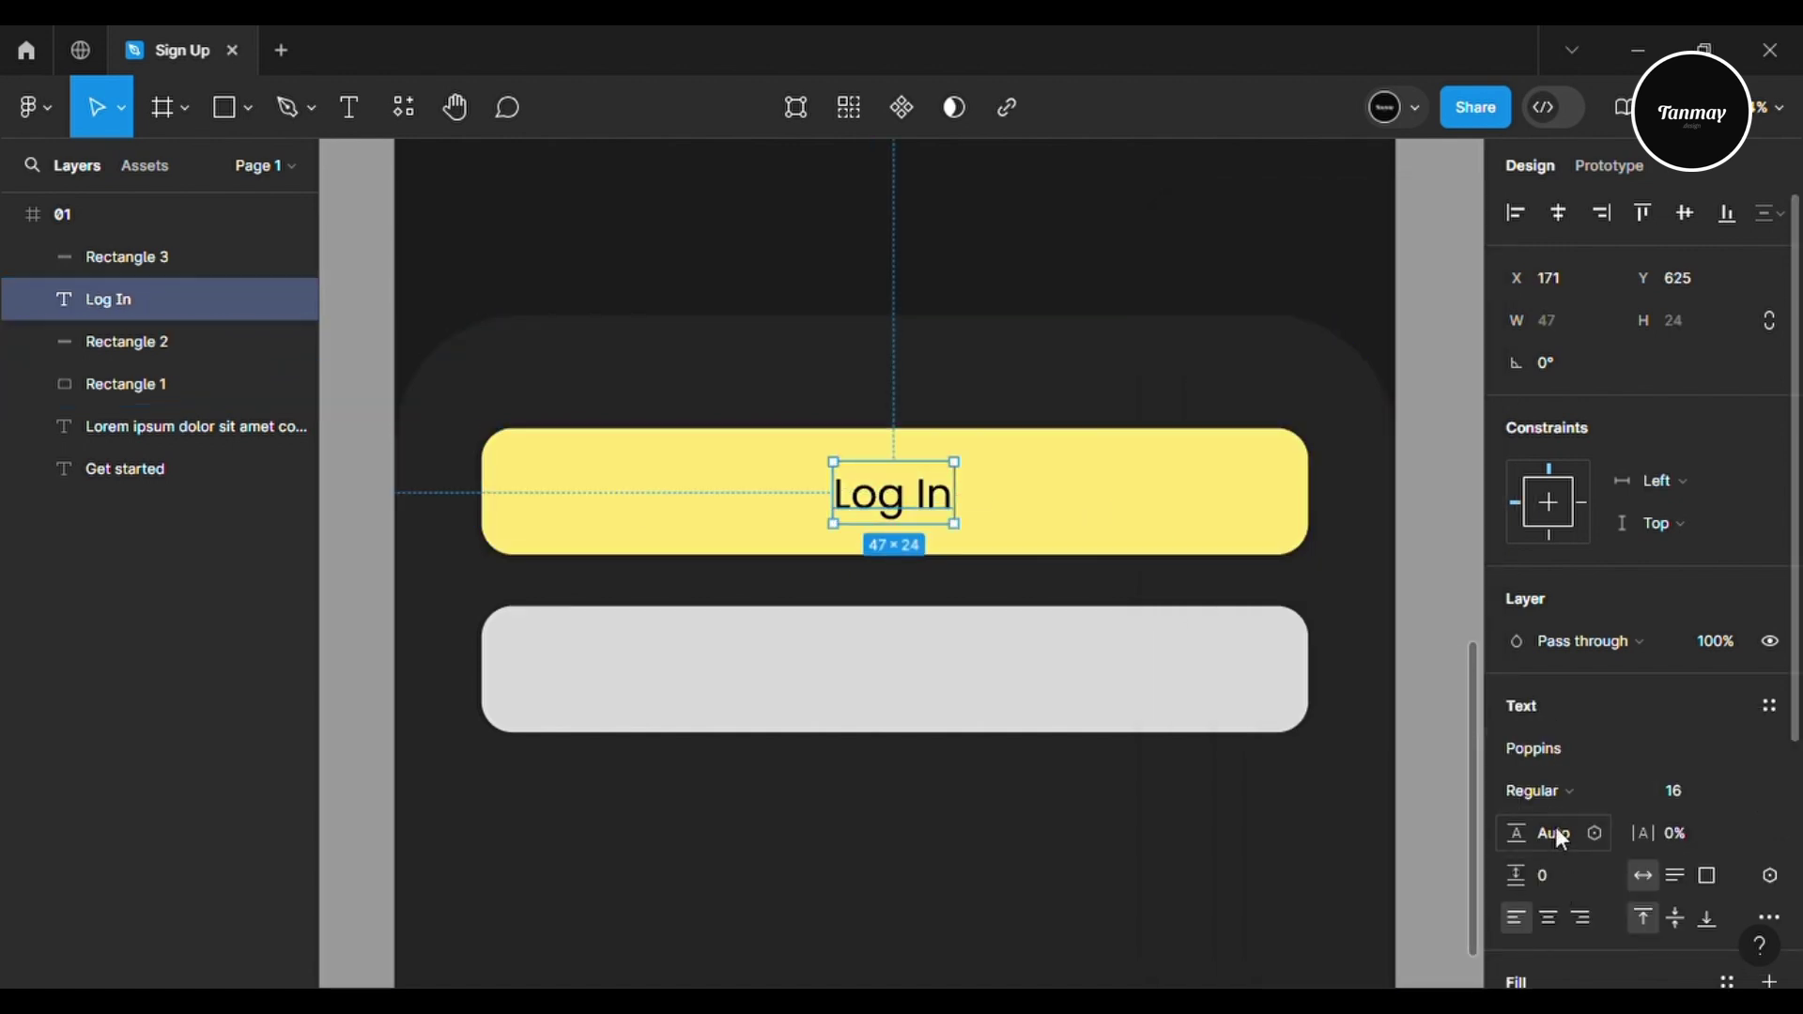
pyautogui.write('26.9')
pyautogui.press('Return')
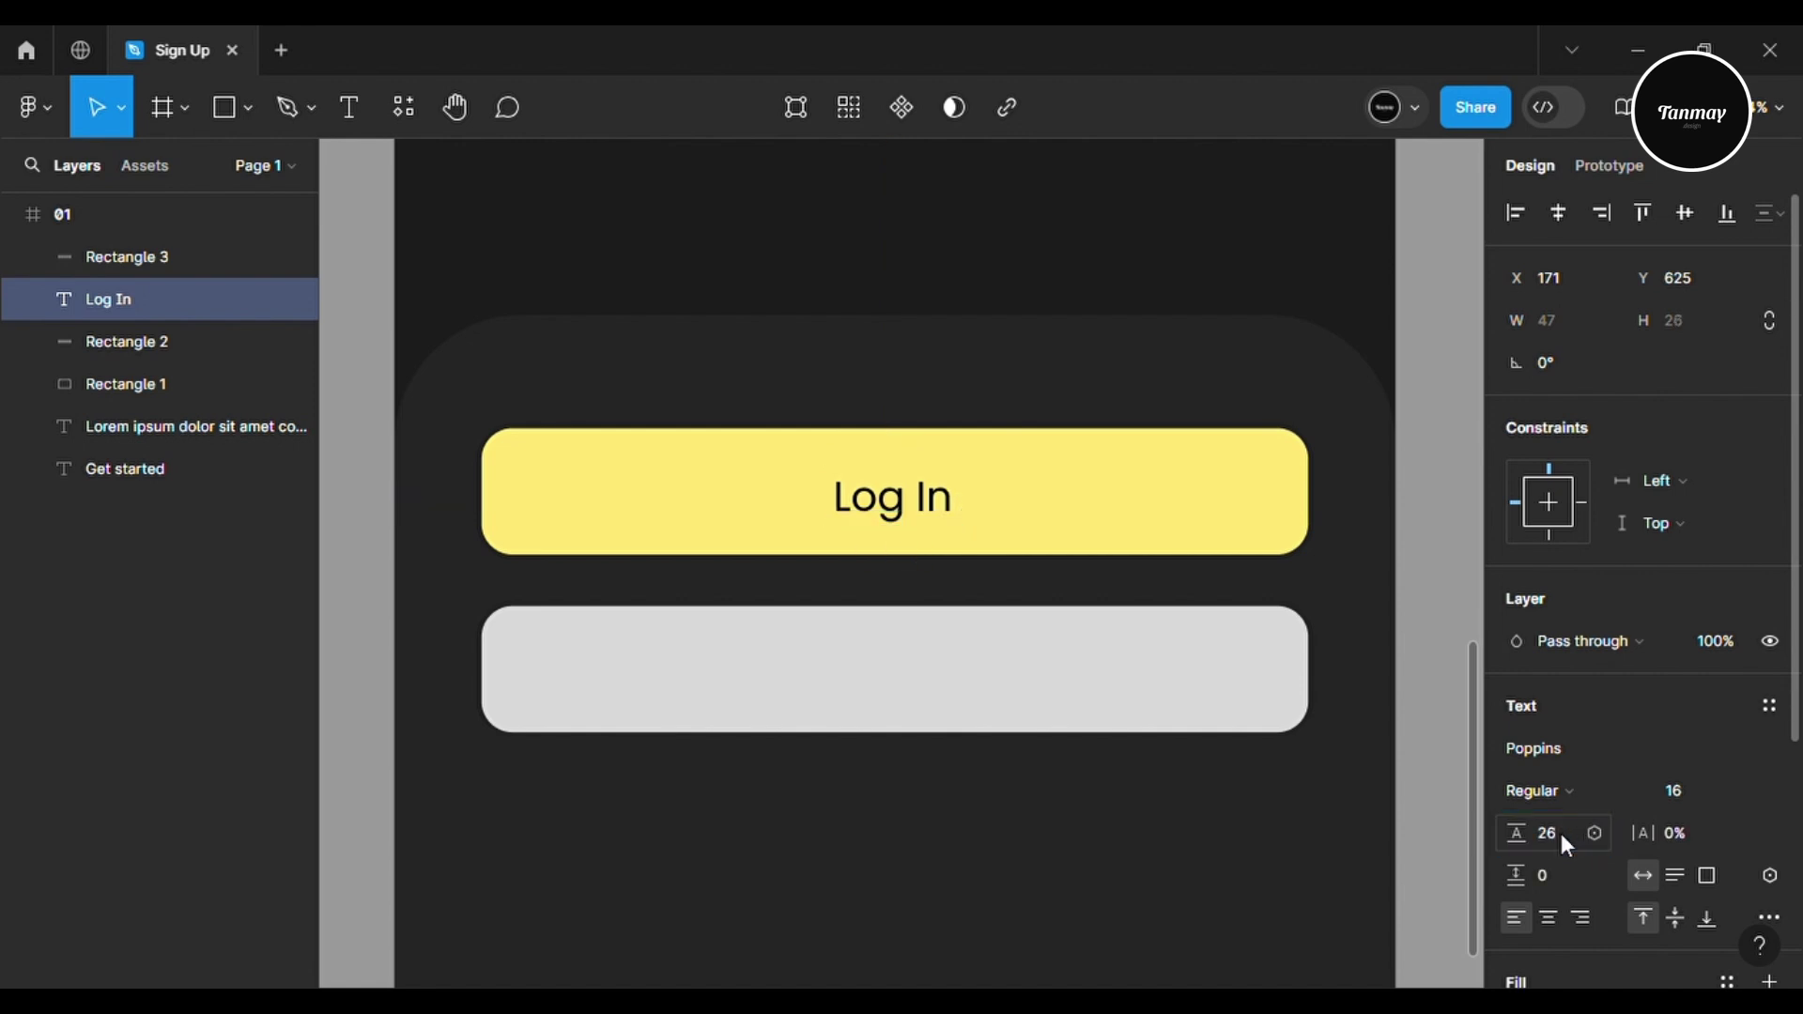
pyautogui.click(1540, 791)
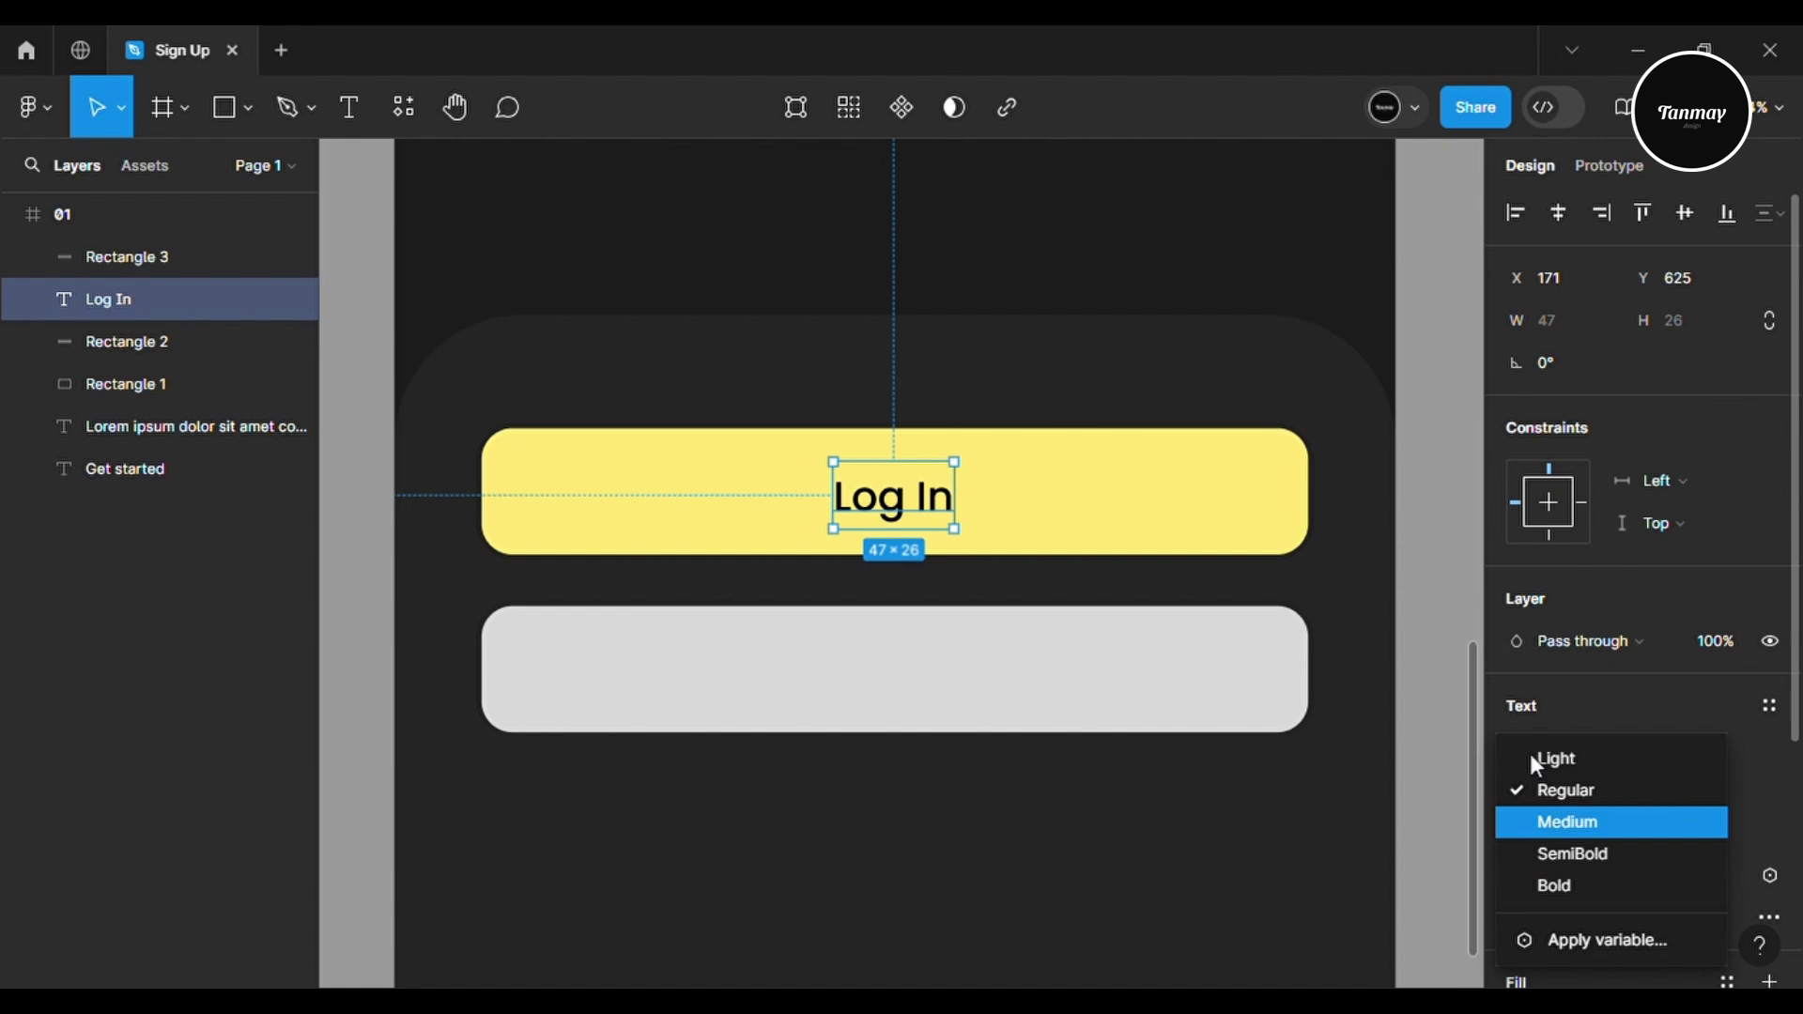
pyautogui.click(1161, 524)
pyautogui.hotkey('alt', 'h')
pyautogui.hotkey('alt', 'v')
pyautogui.hotkey('ctrl', 'z')
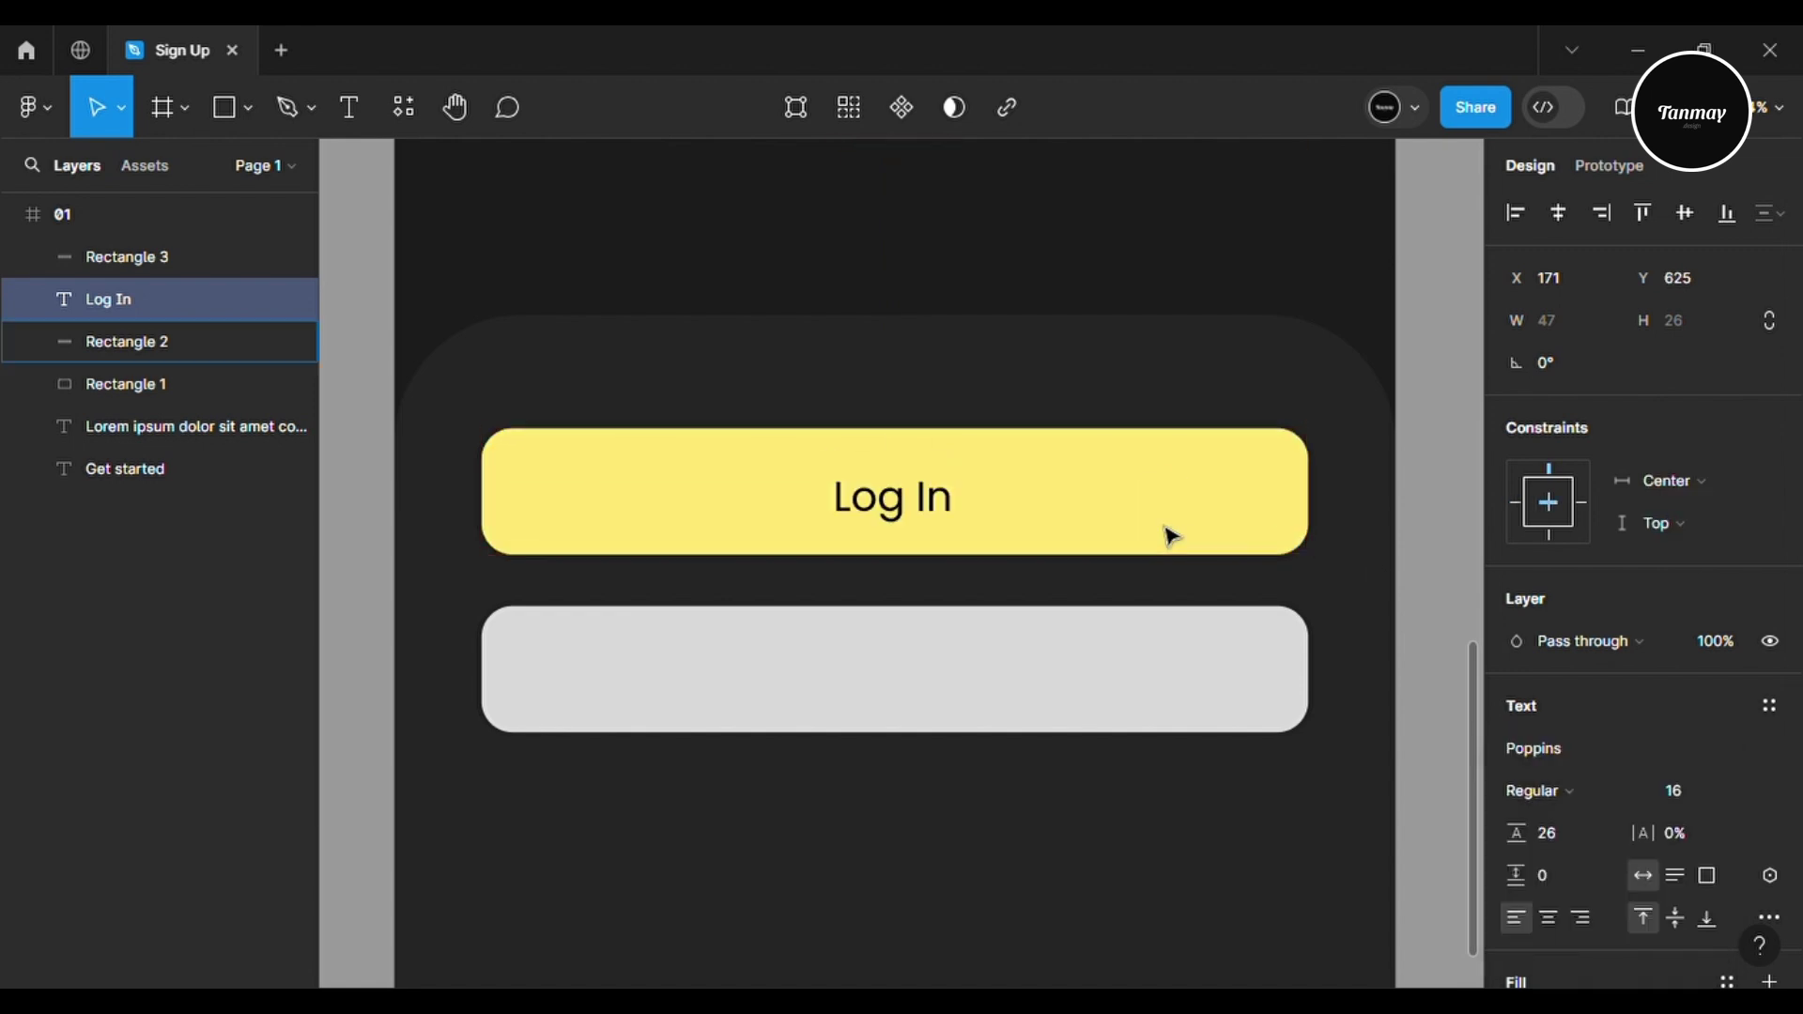
# Align the "Log In" label to the centre of the yellow button rectangle
pyautogui.keyDown('shift'); pyautogui.click(1274, 509); pyautogui.keyUp('shift')
pyautogui.click(1273, 508)
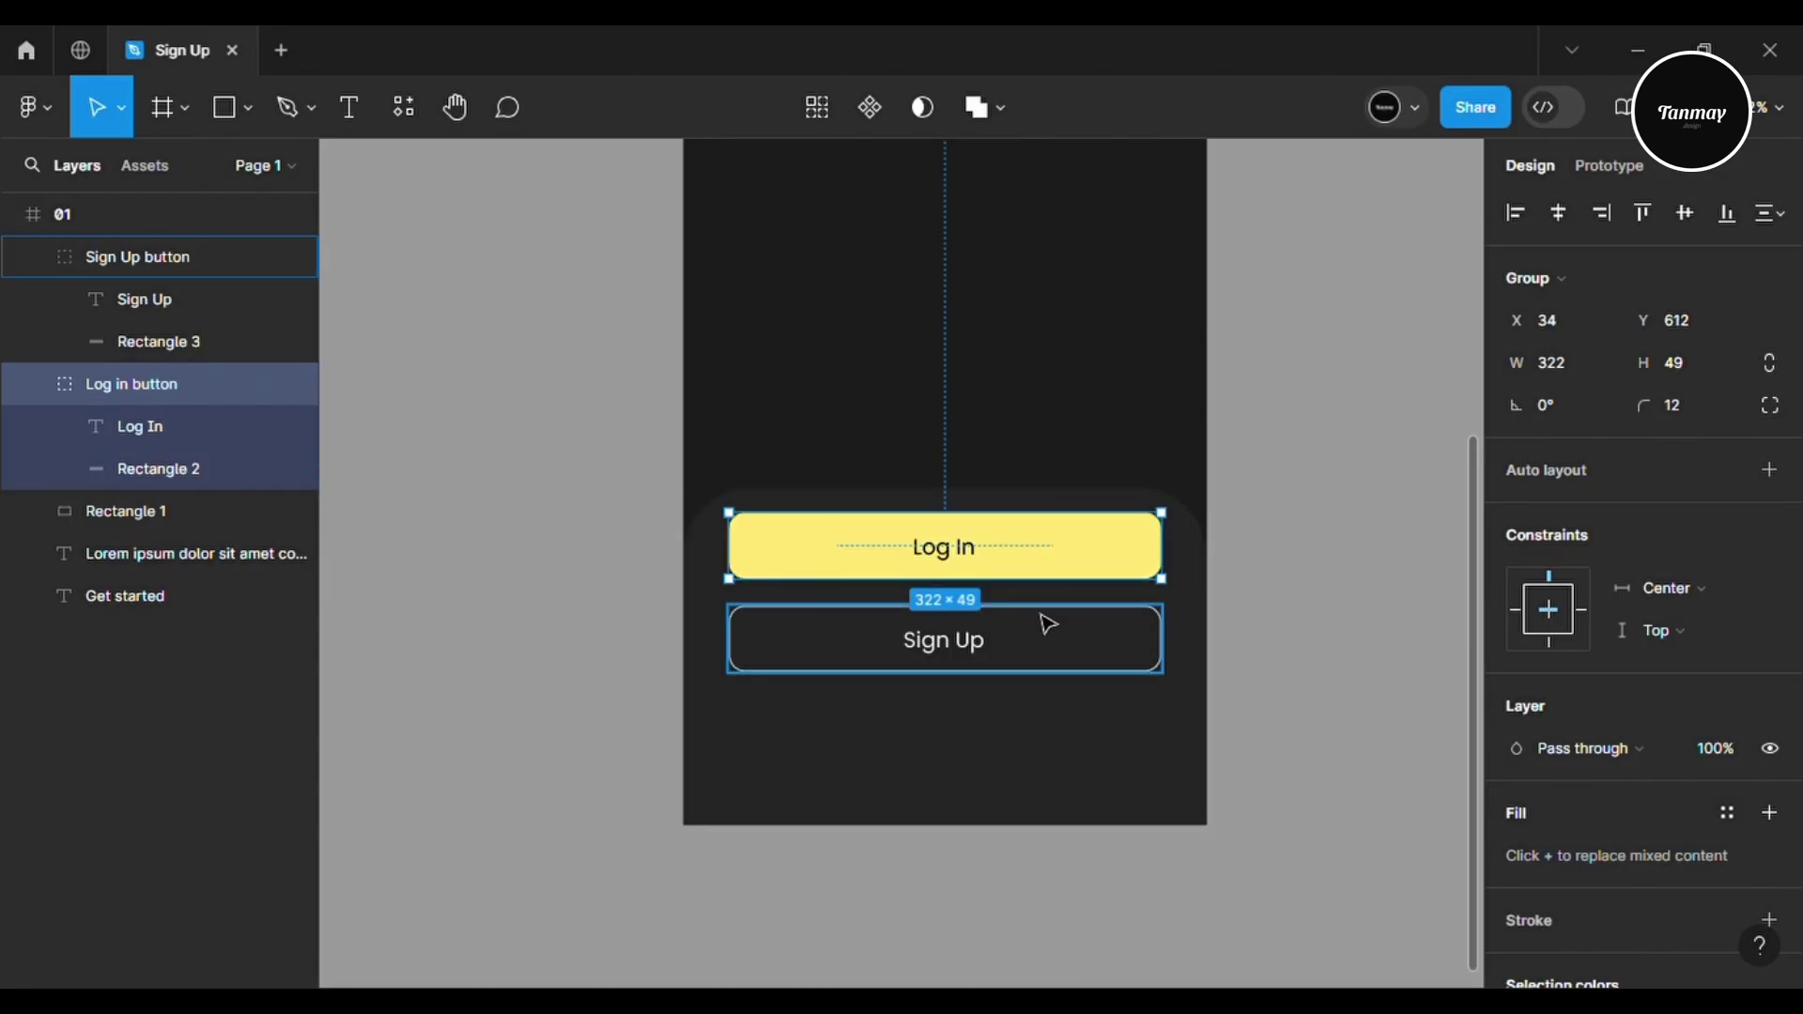
# Select both the Log In and Sign Up buttons and reposition them lower in the bottom panel
pyautogui.keyDown('shift'); pyautogui.click(1052, 658); pyautogui.keyUp('shift')
pyautogui.moveTo(1052, 657); pyautogui.dragTo(1046, 661)
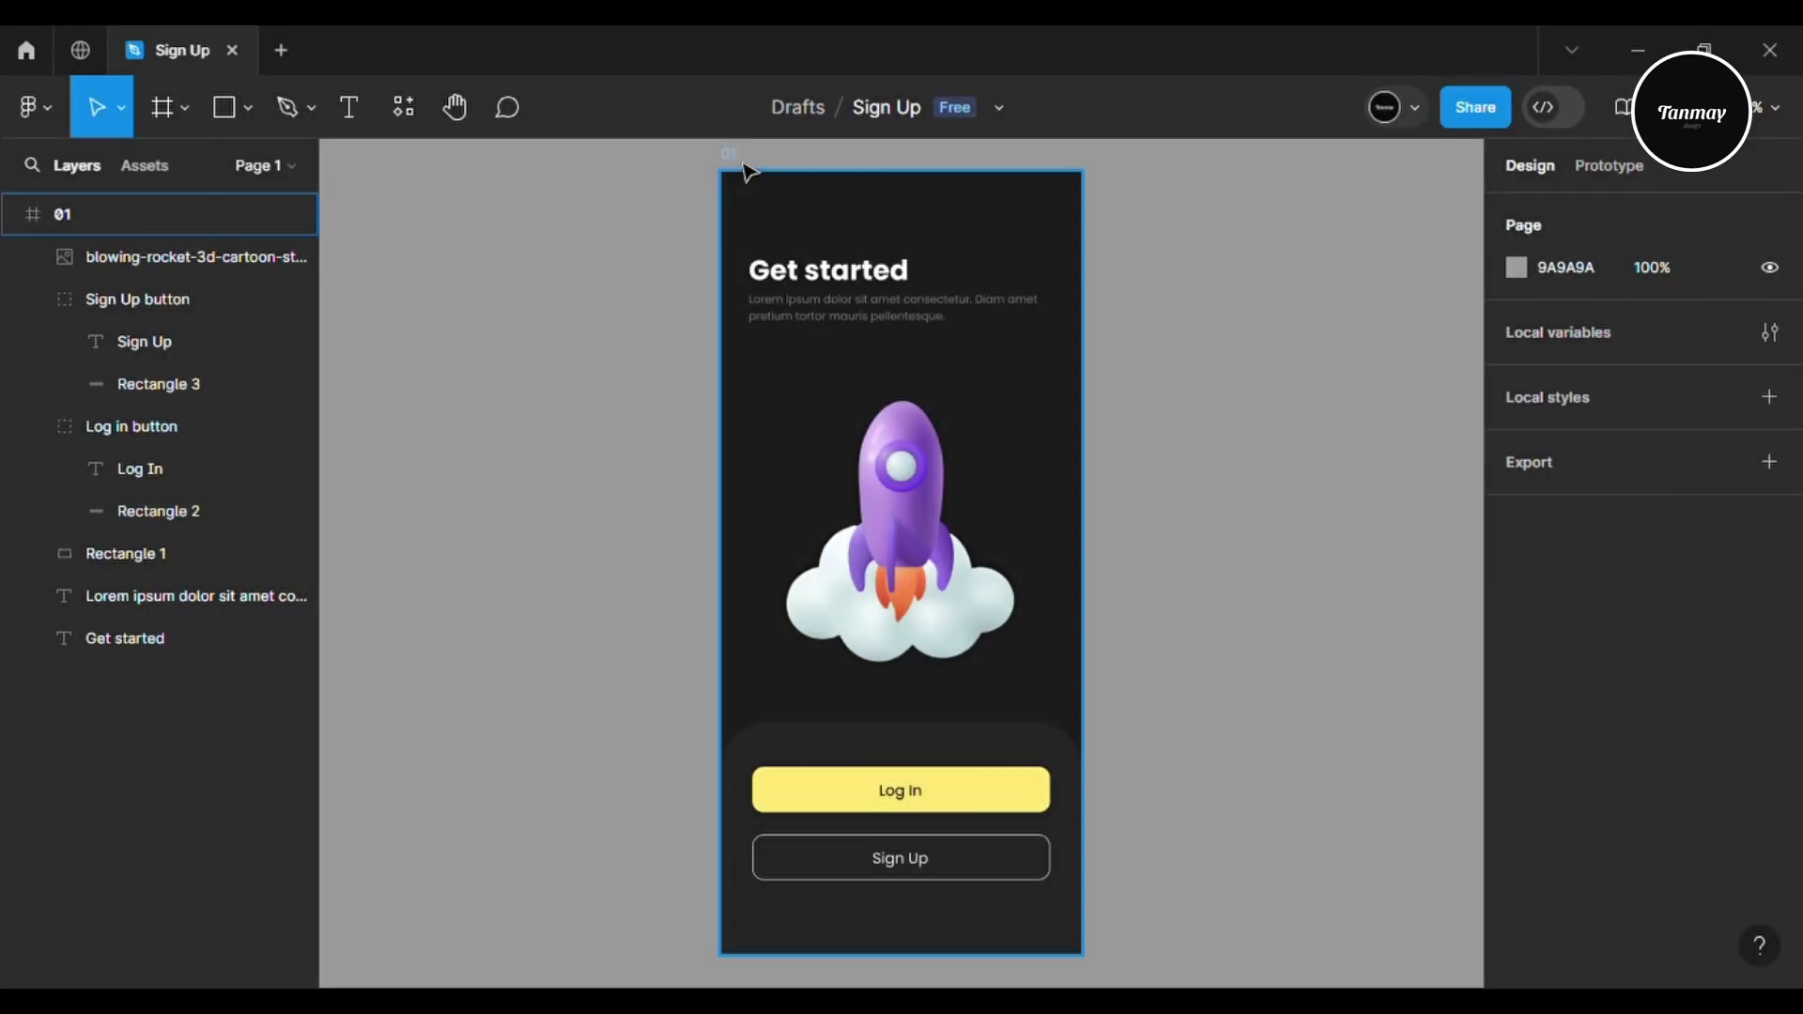
# Duplicate the get-started frame to its right and change the copy's heading to "Log In"
pyautogui.moveTo(745, 169); pyautogui.dragTo(1161, 187)
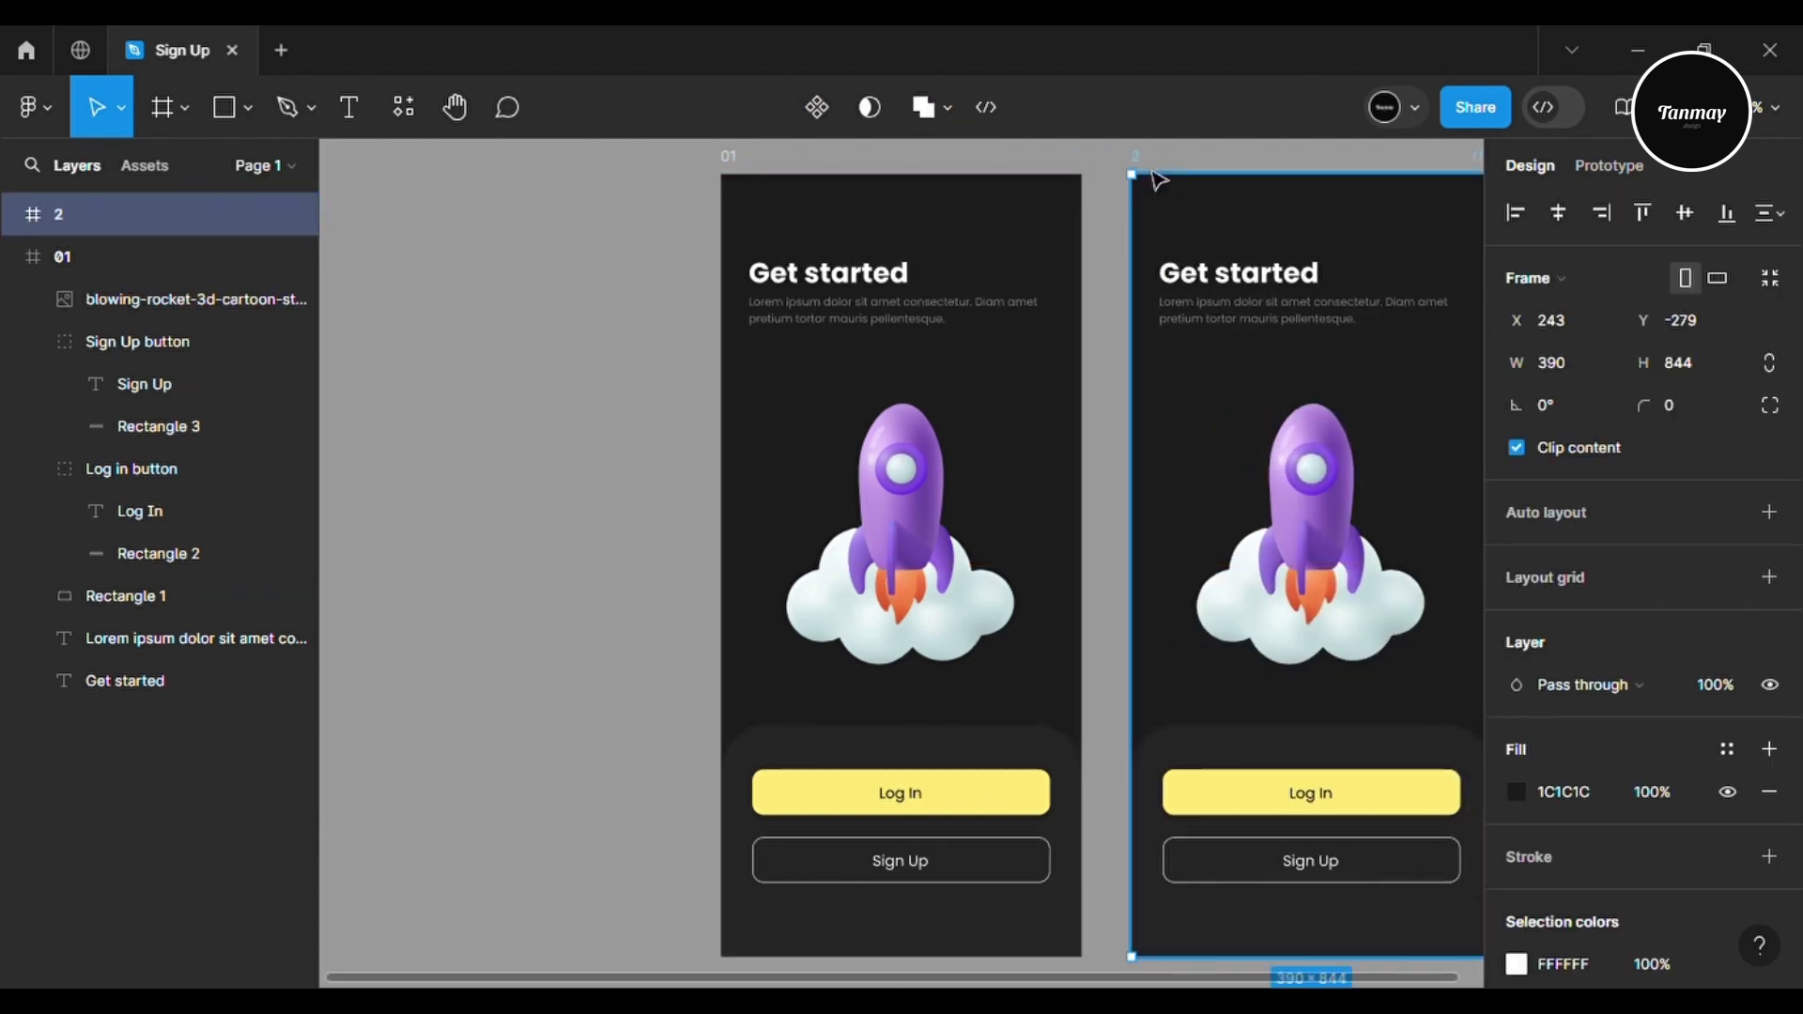
pyautogui.hotkey('shift', '2')
pyautogui.doubleClick(846, 284)
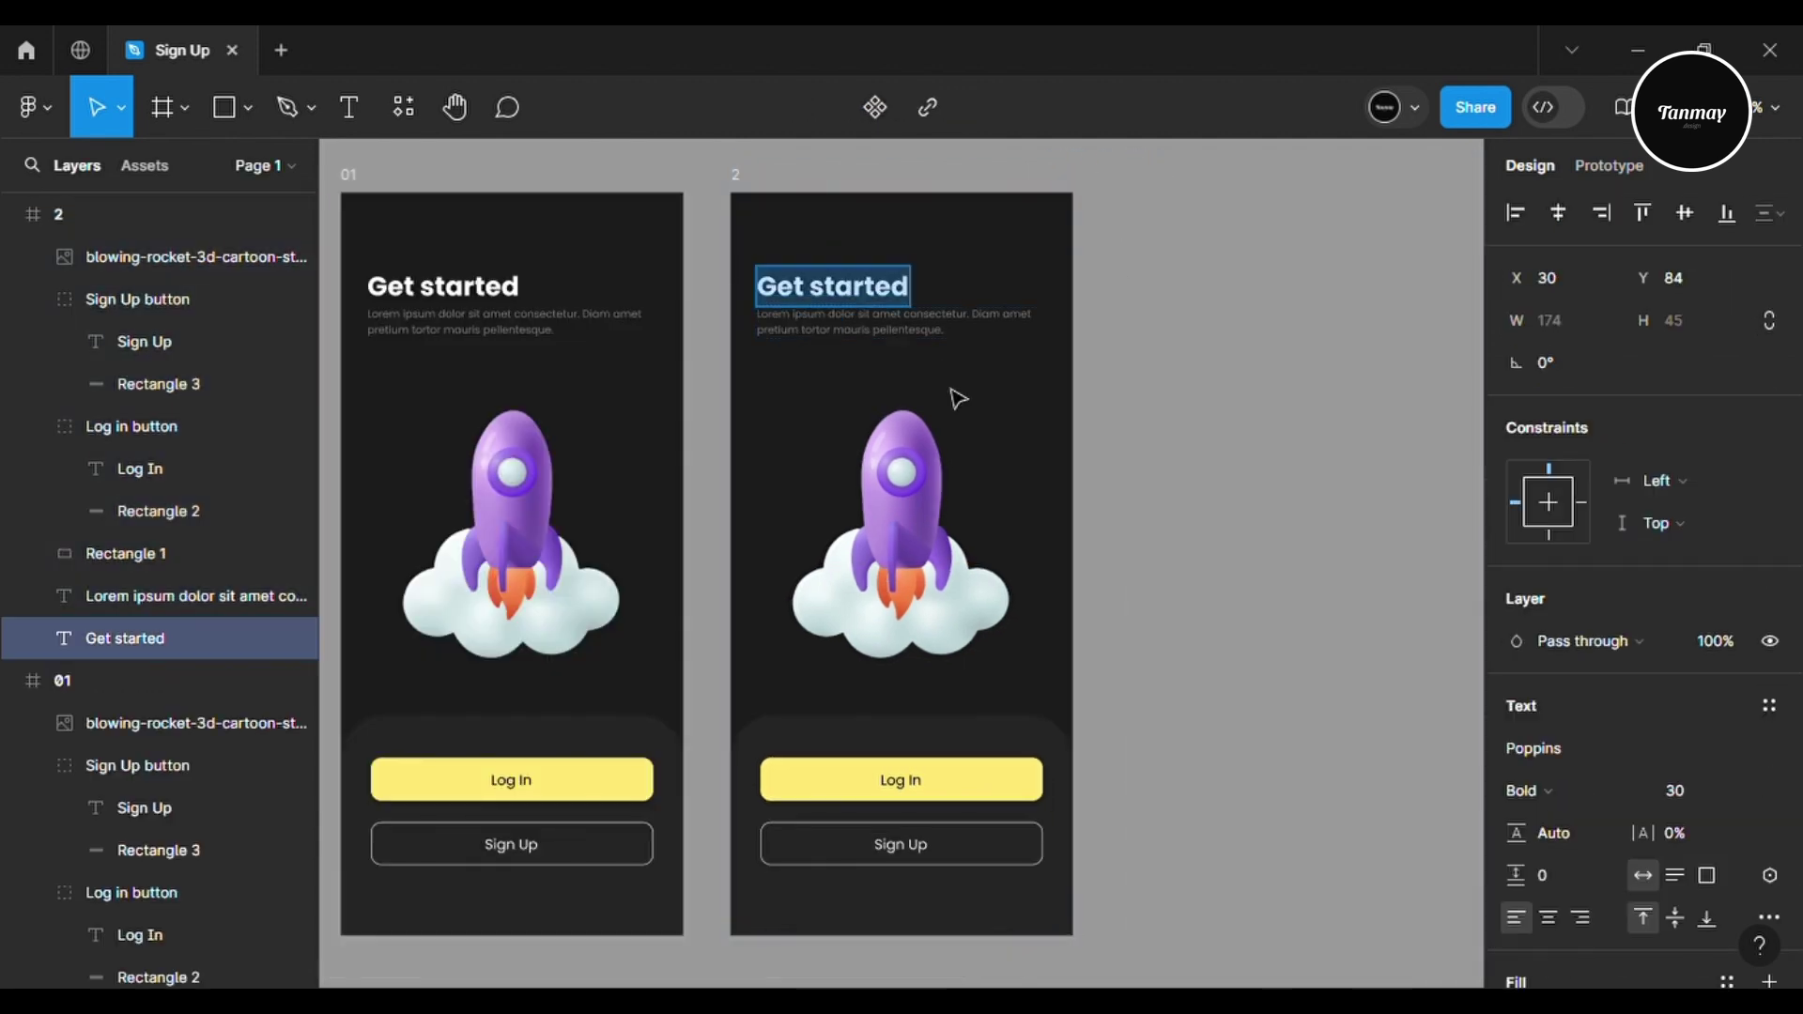
pyautogui.write('Log In')
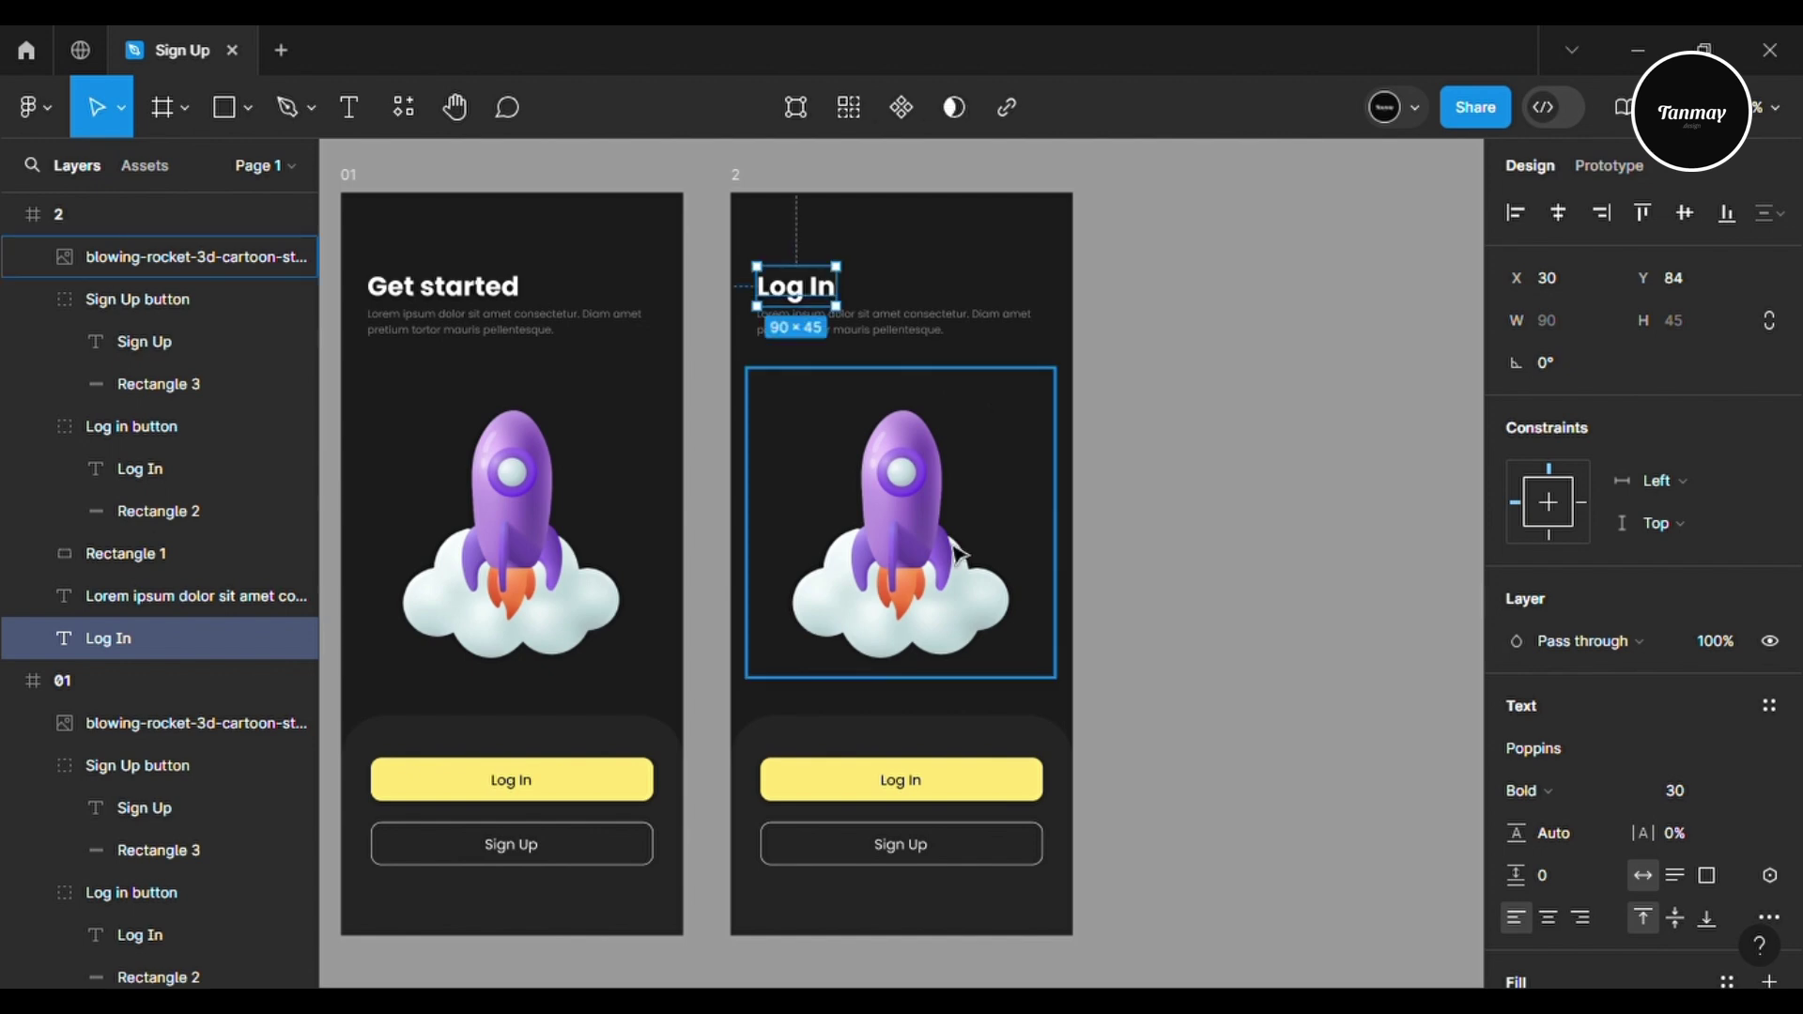
# Replace the rocket in the Log In frame with the pink doorway illustration and position it above the panel
pyautogui.click(949, 549)
pyautogui.hotkey('ctrl', 'shift', 'r')
pyautogui.moveTo(857, 526); pyautogui.dragTo(857, 494)
pyautogui.click(1094, 657)
# Stretch the Log In frame's bottom panel upward, keeping its lower edge at the bottom of the frame
pyautogui.click(1030, 745)
pyautogui.moveTo(1002, 720); pyautogui.dragTo(1054, 596)
pyautogui.hotkey('ctrl', 'z')
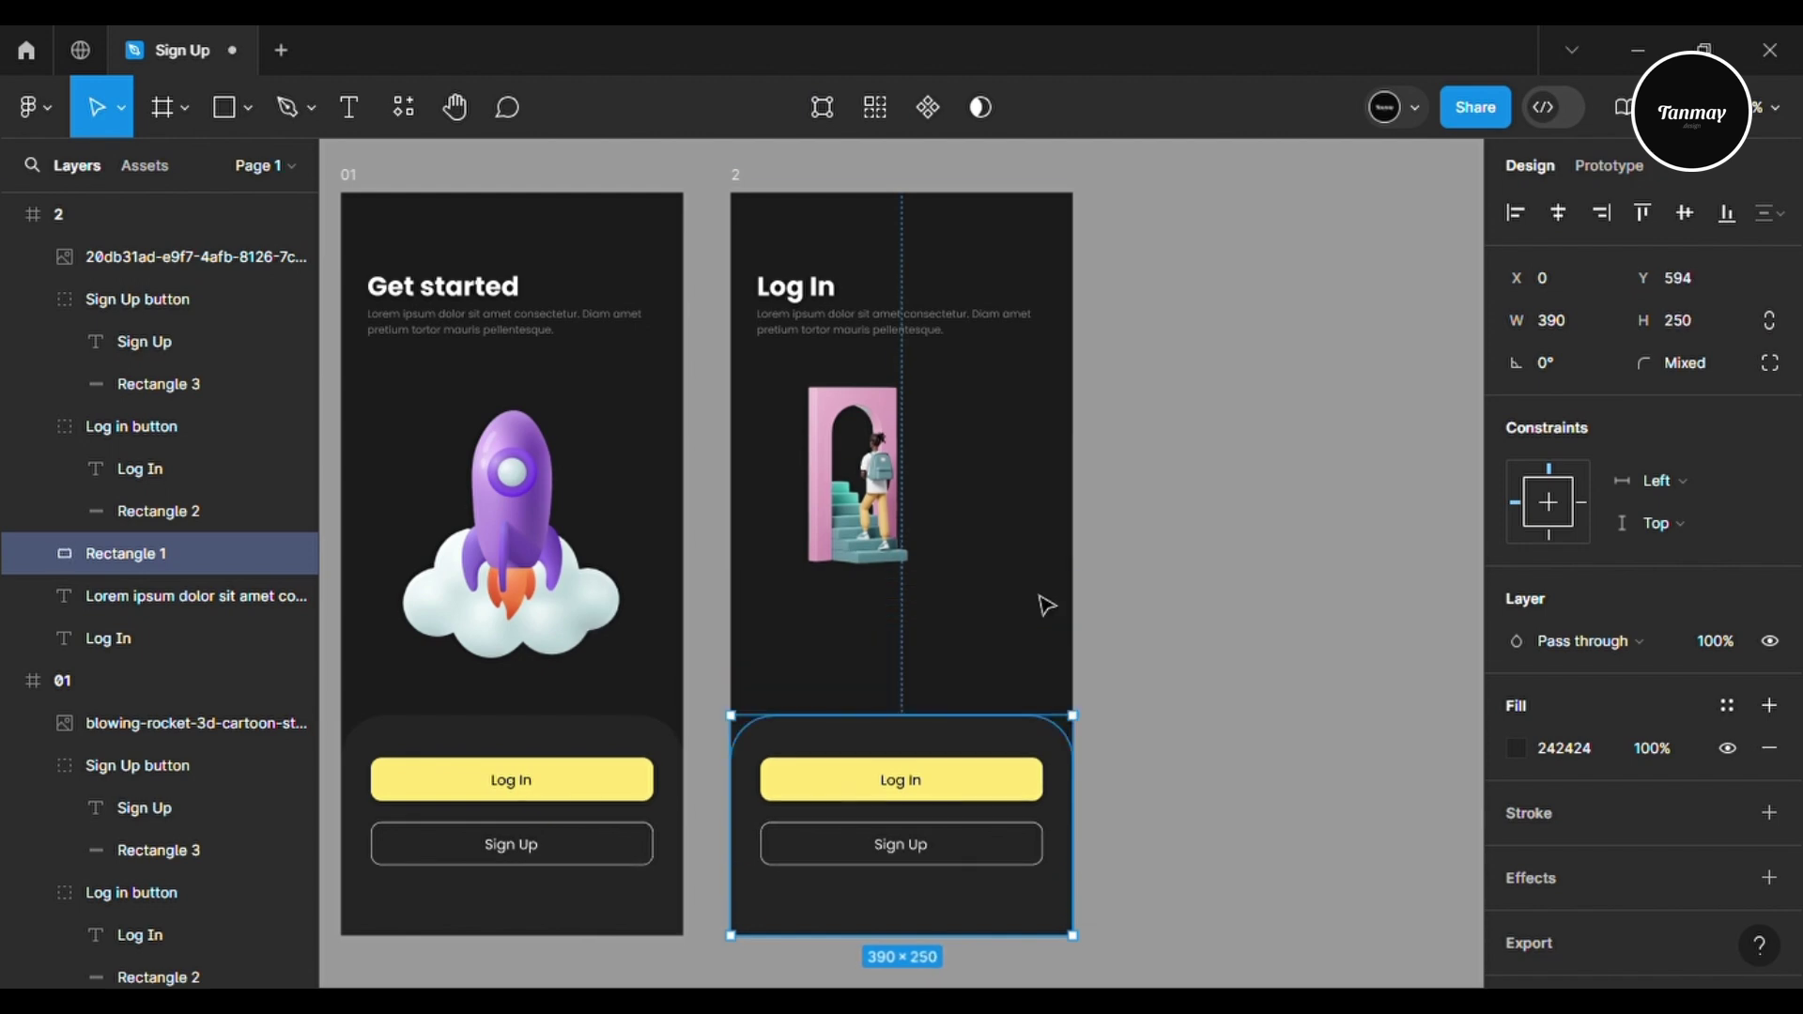
pyautogui.moveTo(946, 718); pyautogui.dragTo(945, 637)
pyautogui.click(1179, 849)
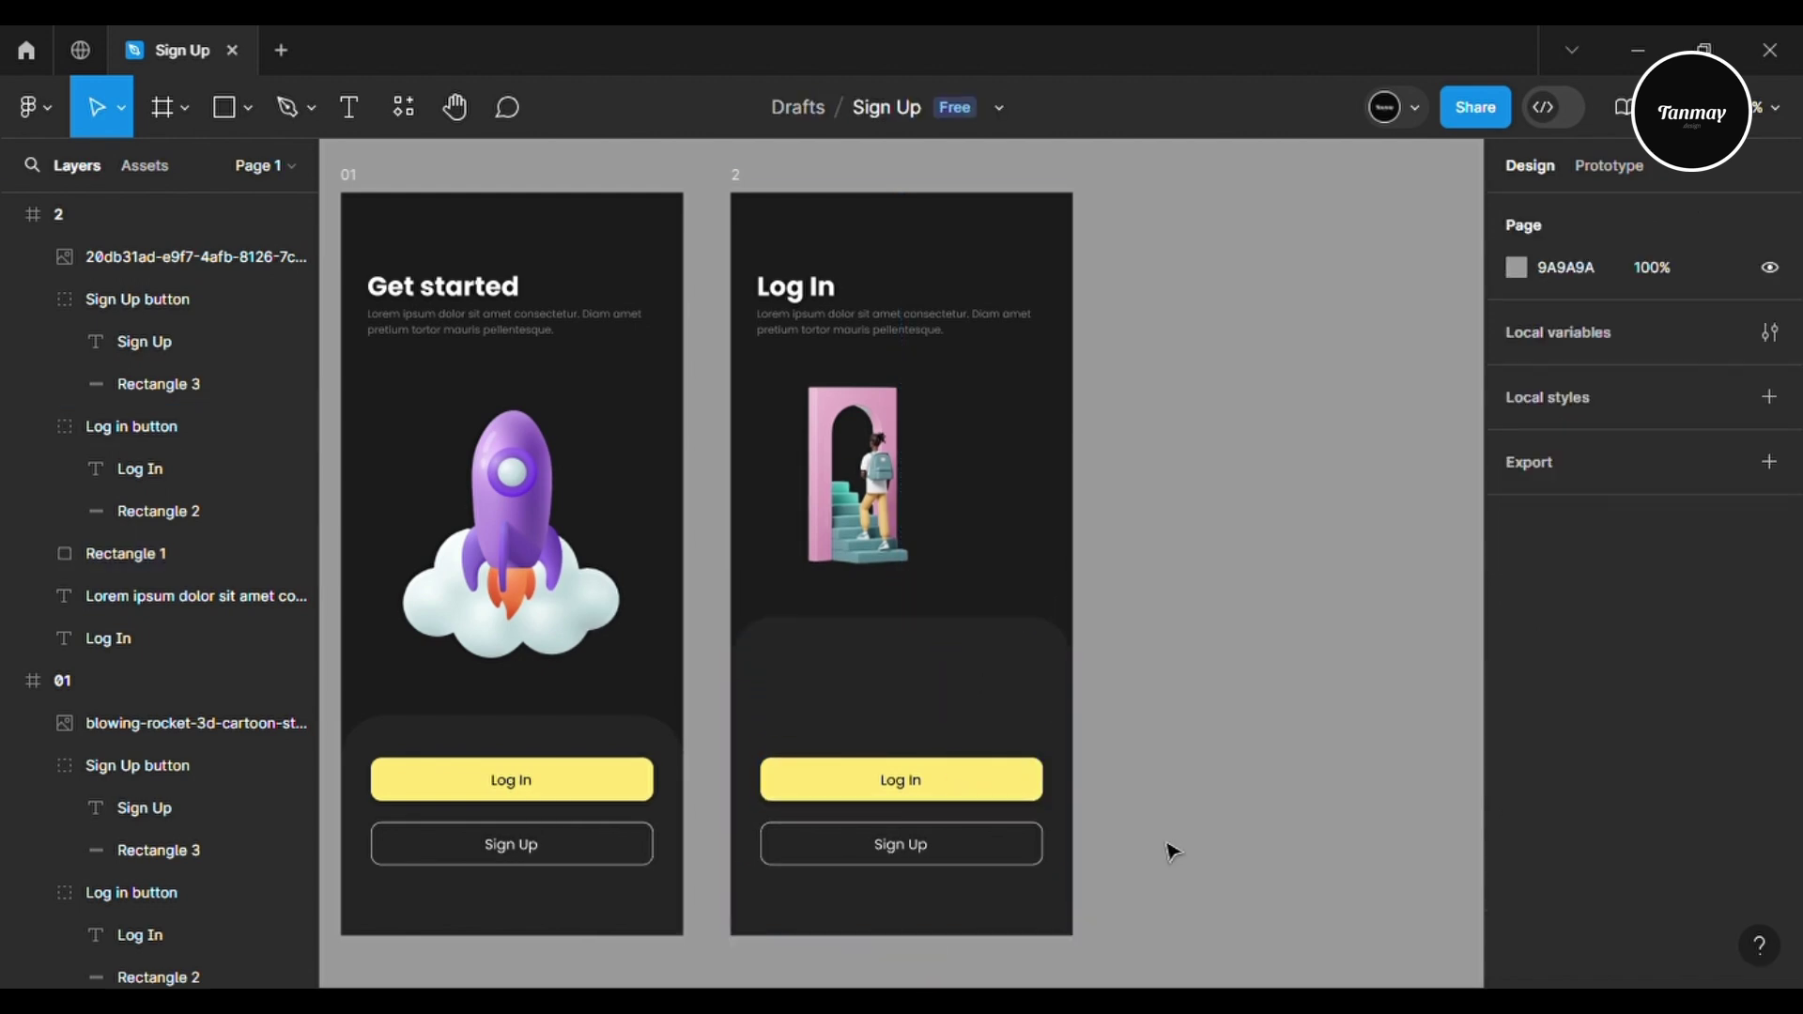
# Move the outlined Sign Up button above the yellow Log In button and shift the yellow button down
pyautogui.moveTo(1034, 841); pyautogui.dragTo(1034, 692)
pyautogui.moveTo(1030, 785); pyautogui.dragTo(1030, 835)
pyautogui.click(1151, 768)
# Change the outlined button's label text from "Sign Up" to "Email"
pyautogui.click(934, 716)
pyautogui.doubleClick(933, 716)
pyautogui.doubleClick(934, 717)
pyautogui.write('Email')
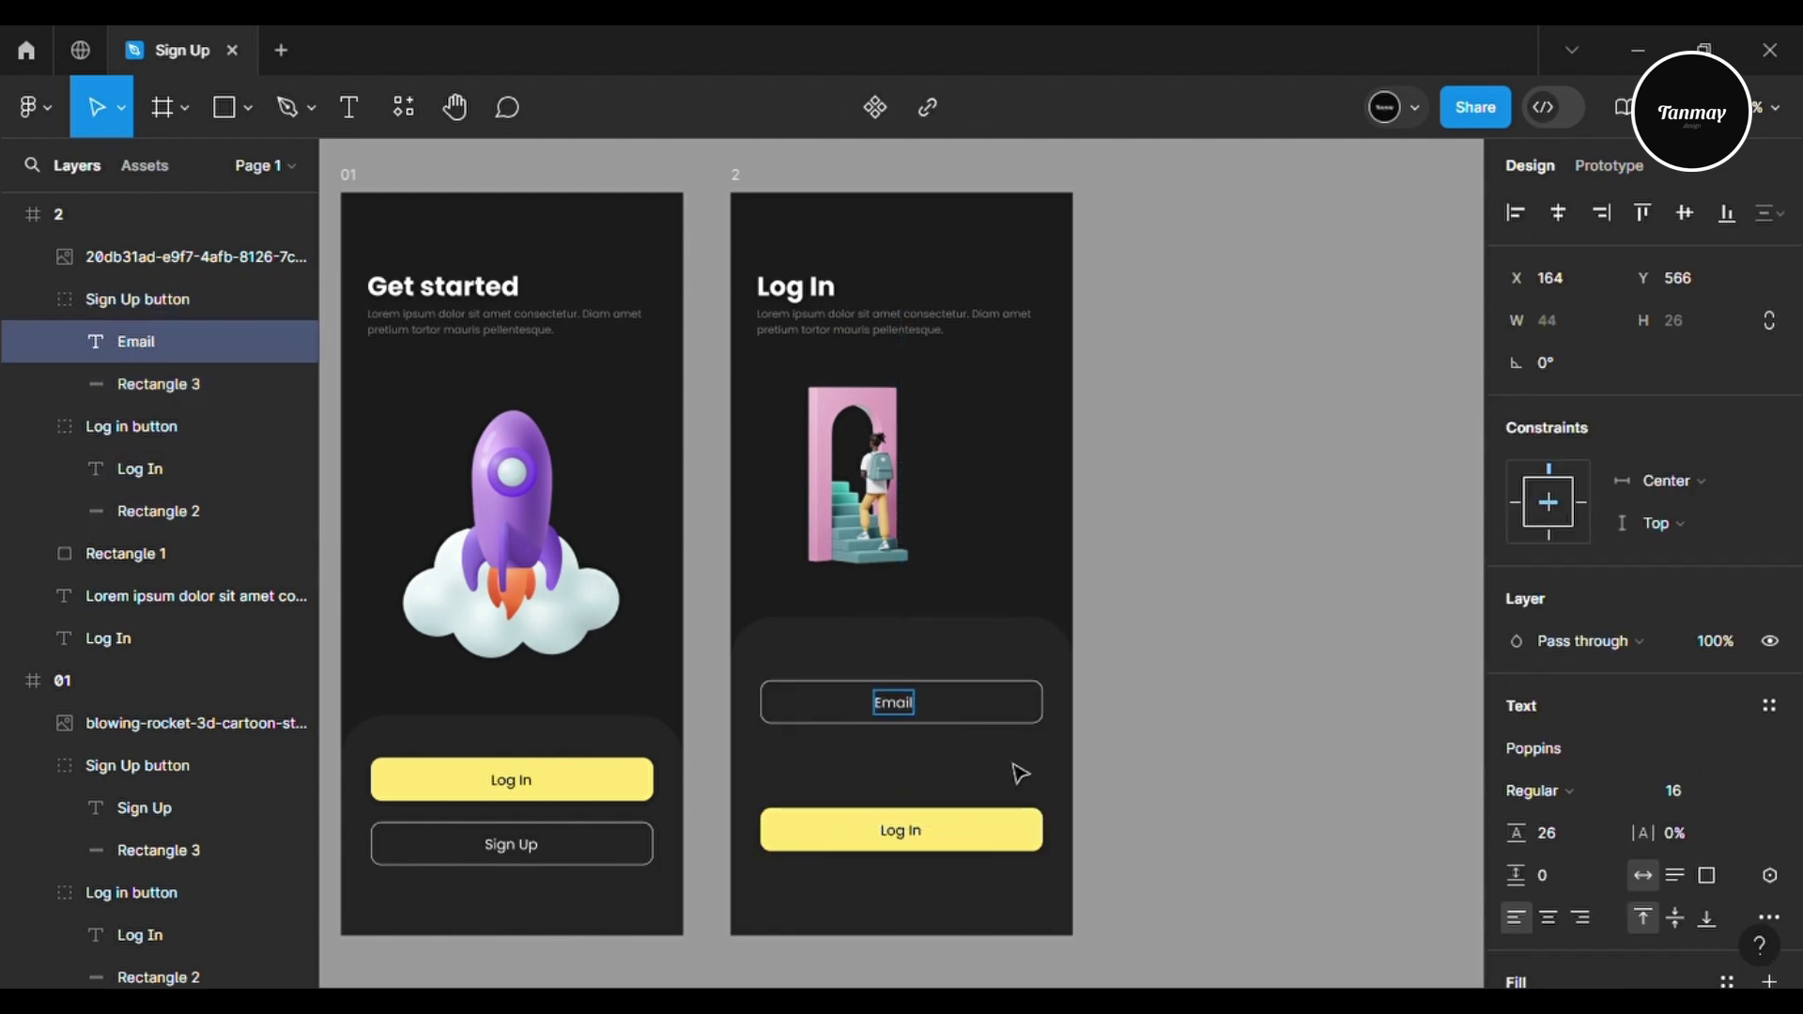
pyautogui.press('Escape')
# Move the "Email" label to the left end of its outlined box at X 50 and set its font size to 14
pyautogui.moveTo(918, 722); pyautogui.dragTo(819, 721)
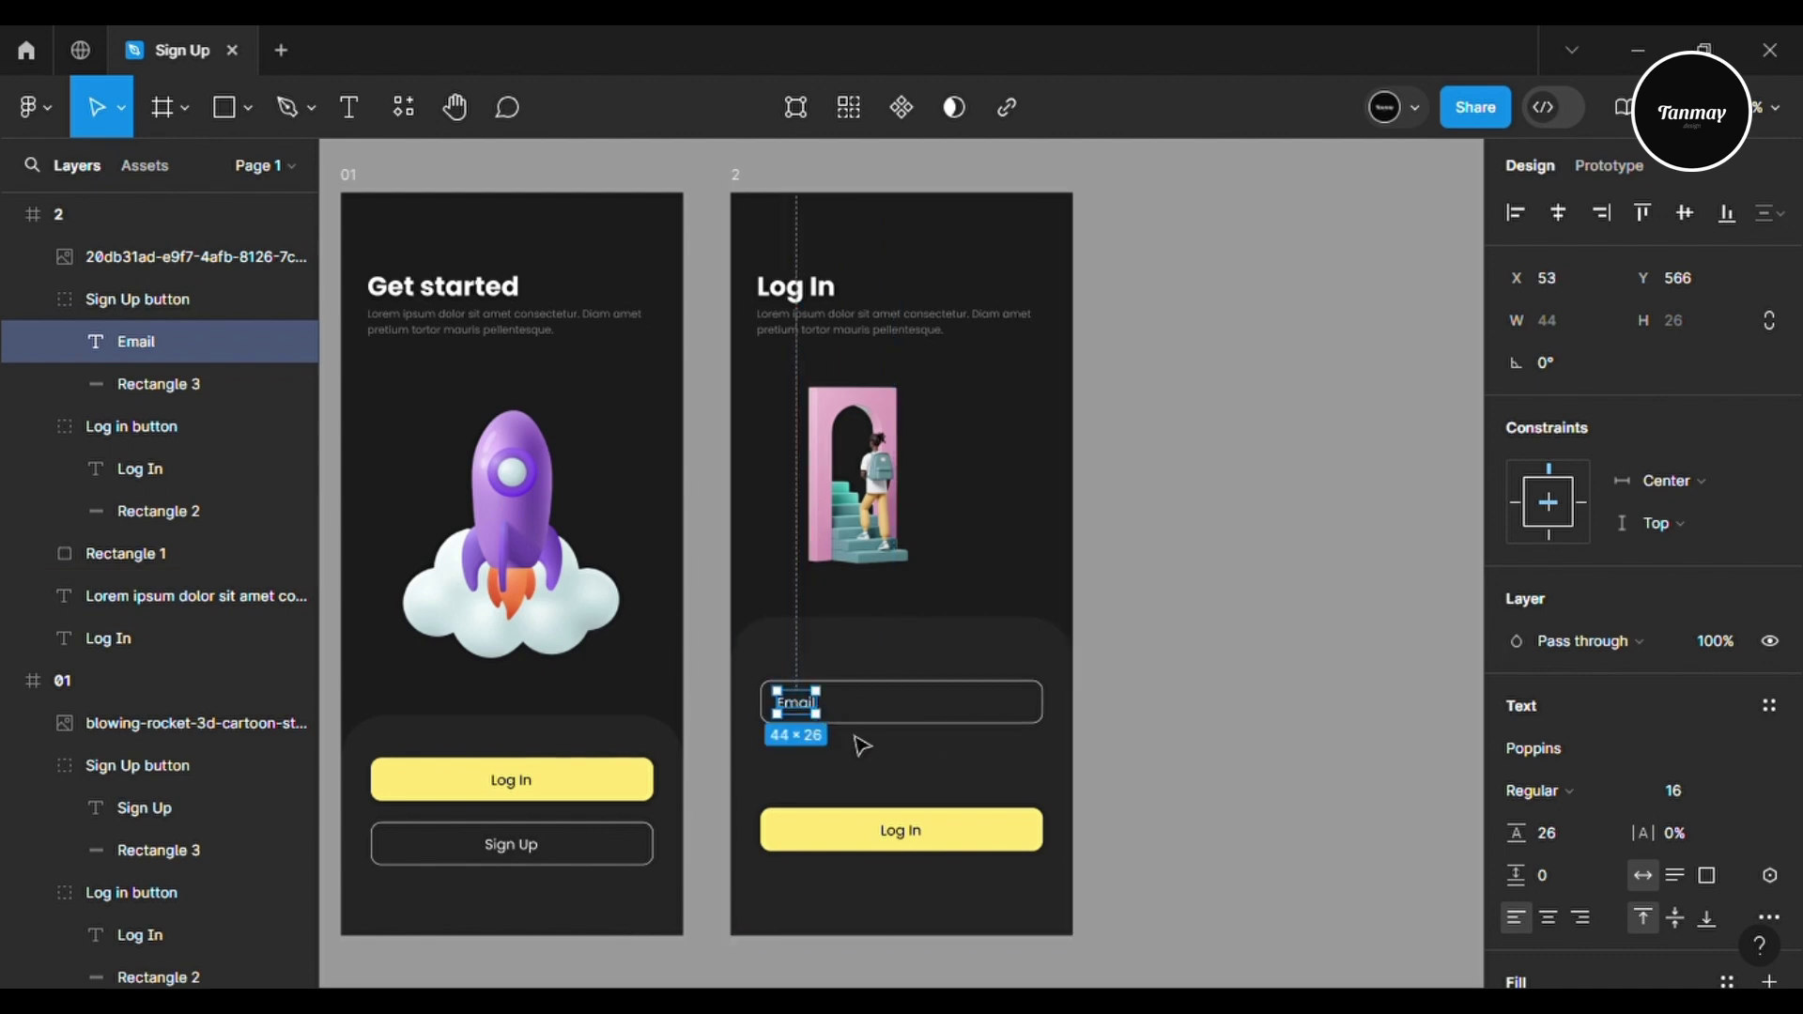
pyautogui.press('Left')
pyautogui.press('Left')
pyautogui.press('Left')
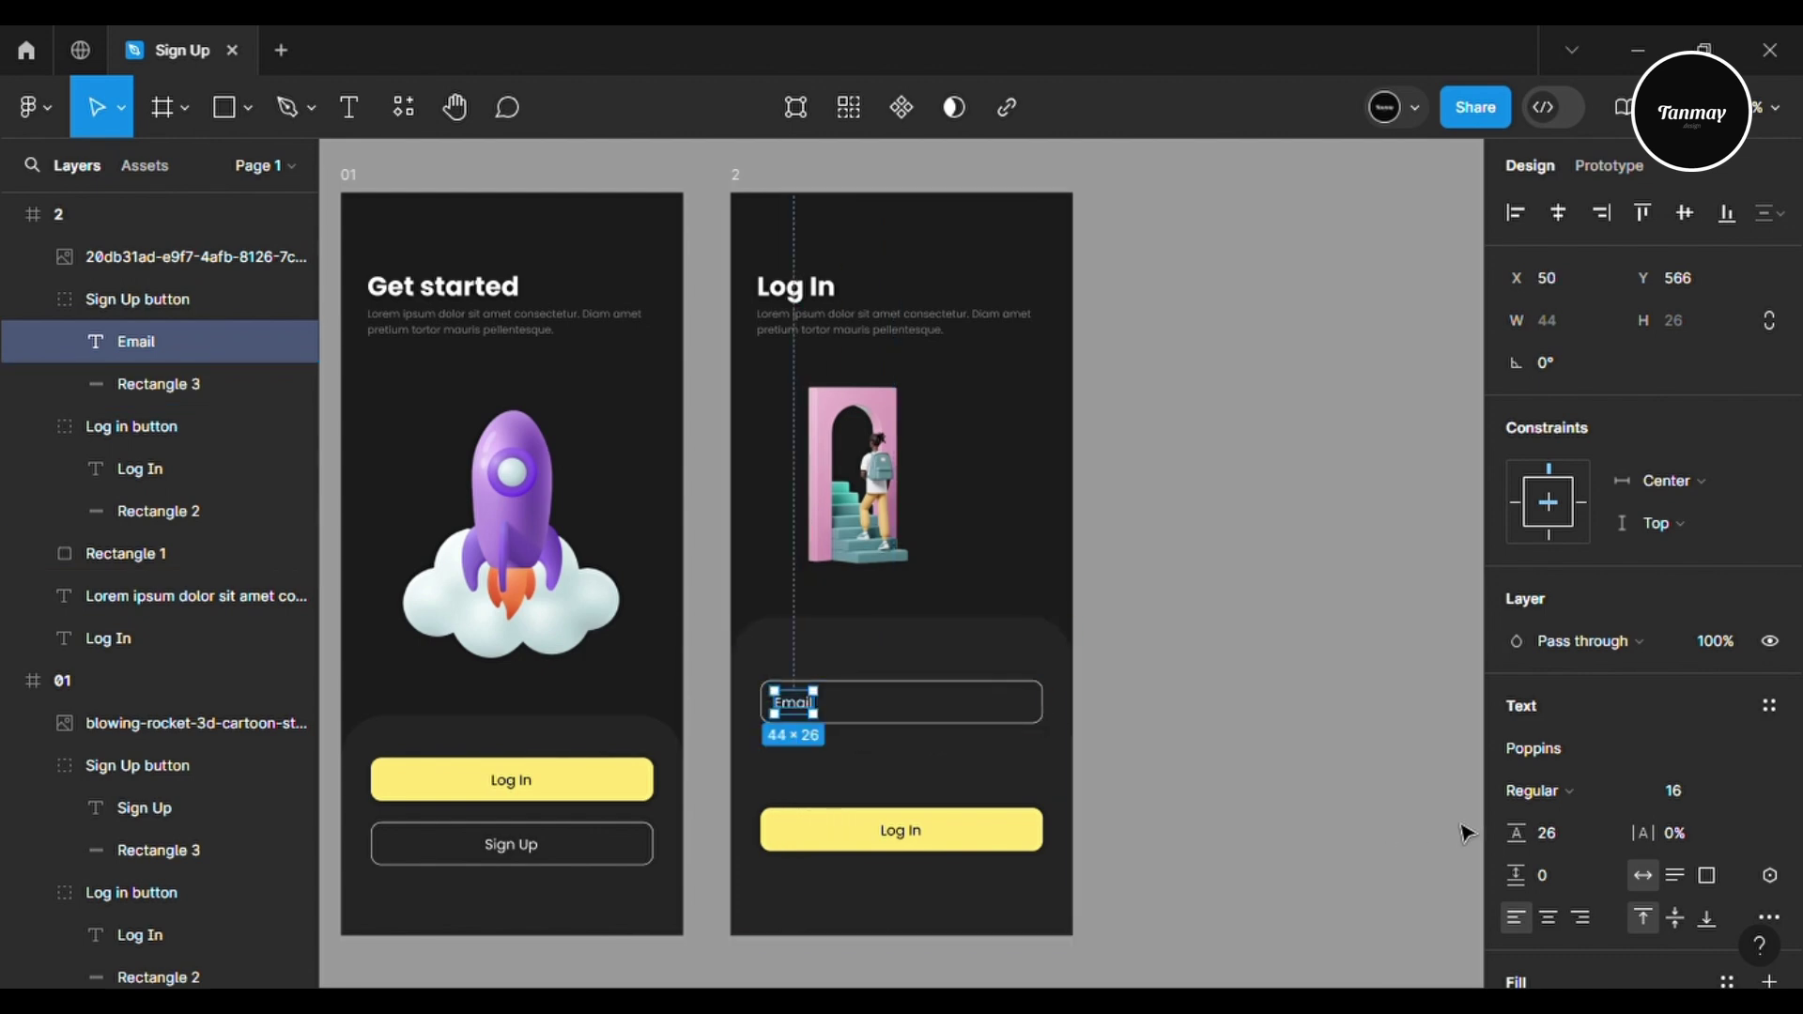
pyautogui.click(1664, 800)
pyautogui.write('14')
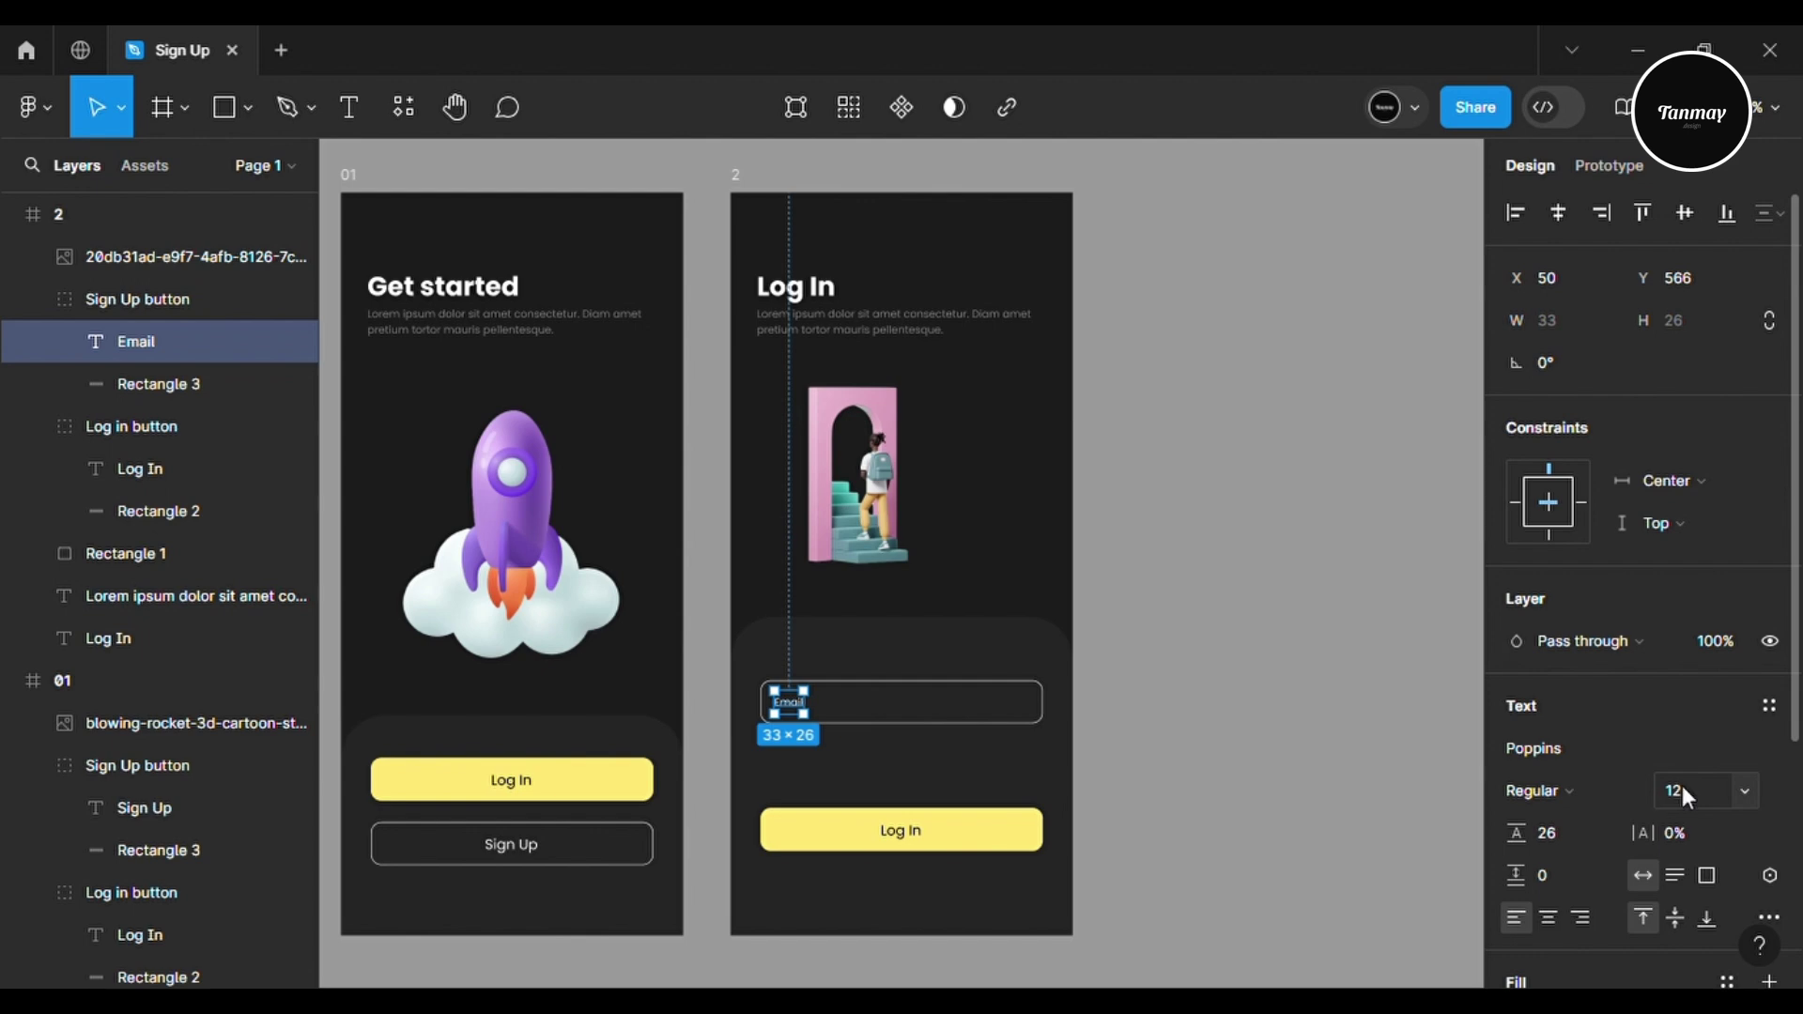
pyautogui.press('Return')
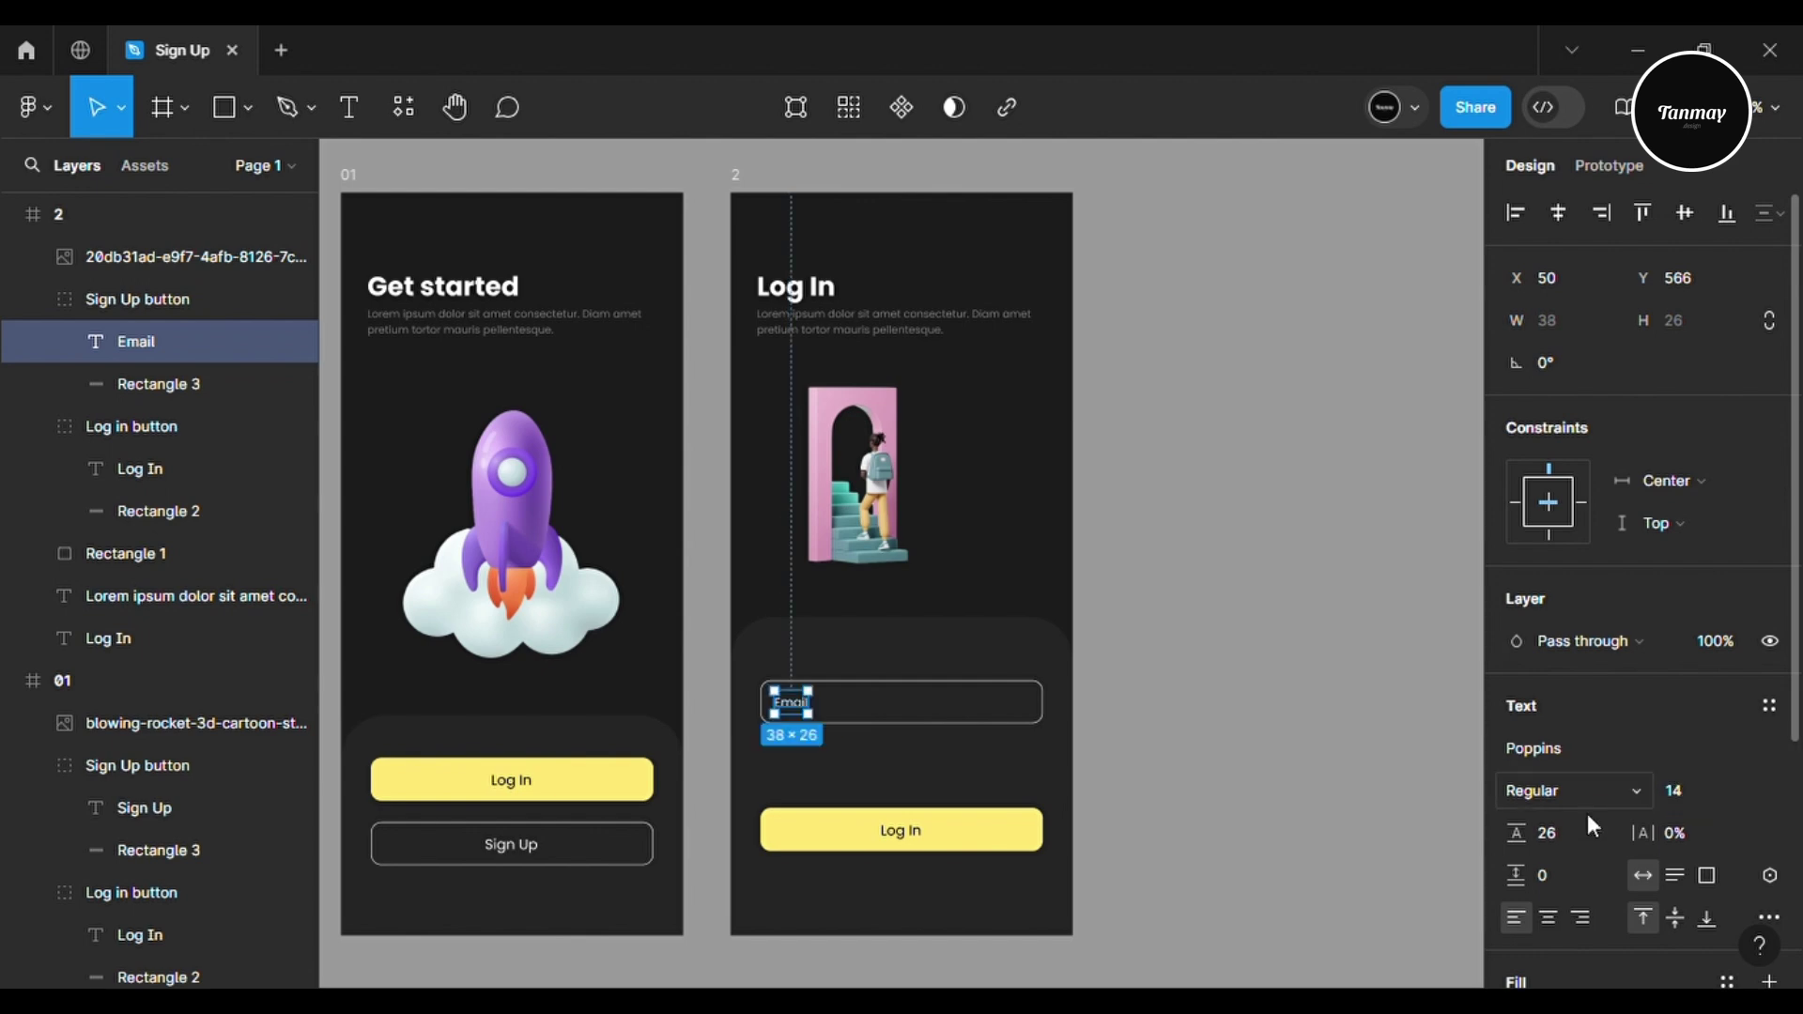
# Recolour the "Email" text to grey 6B6B6B and its field outline to grey 818181
pyautogui.scroll(-3, 1573, 807)
pyautogui.click(1516, 887)
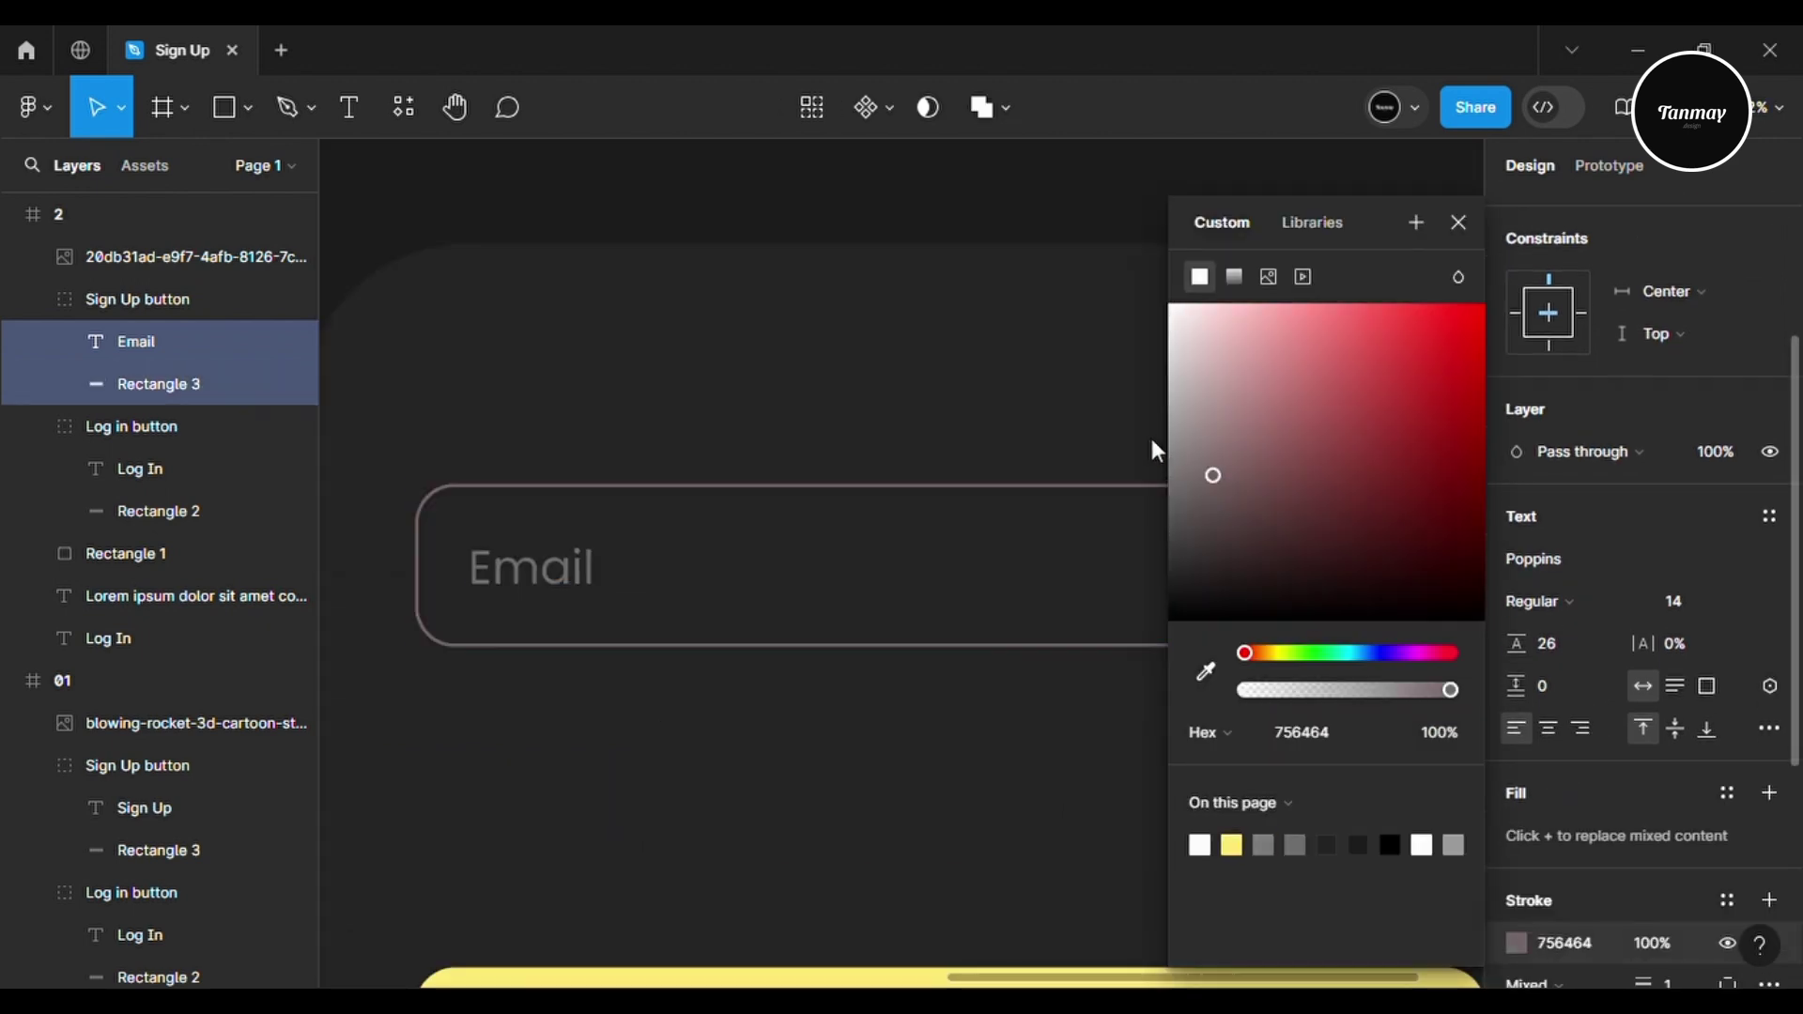
pyautogui.moveTo(1151, 438)
pyautogui.mouseDown()
pyautogui.moveTo(1142, 487)
pyautogui.moveTo(1143, 469)
pyautogui.mouseUp()
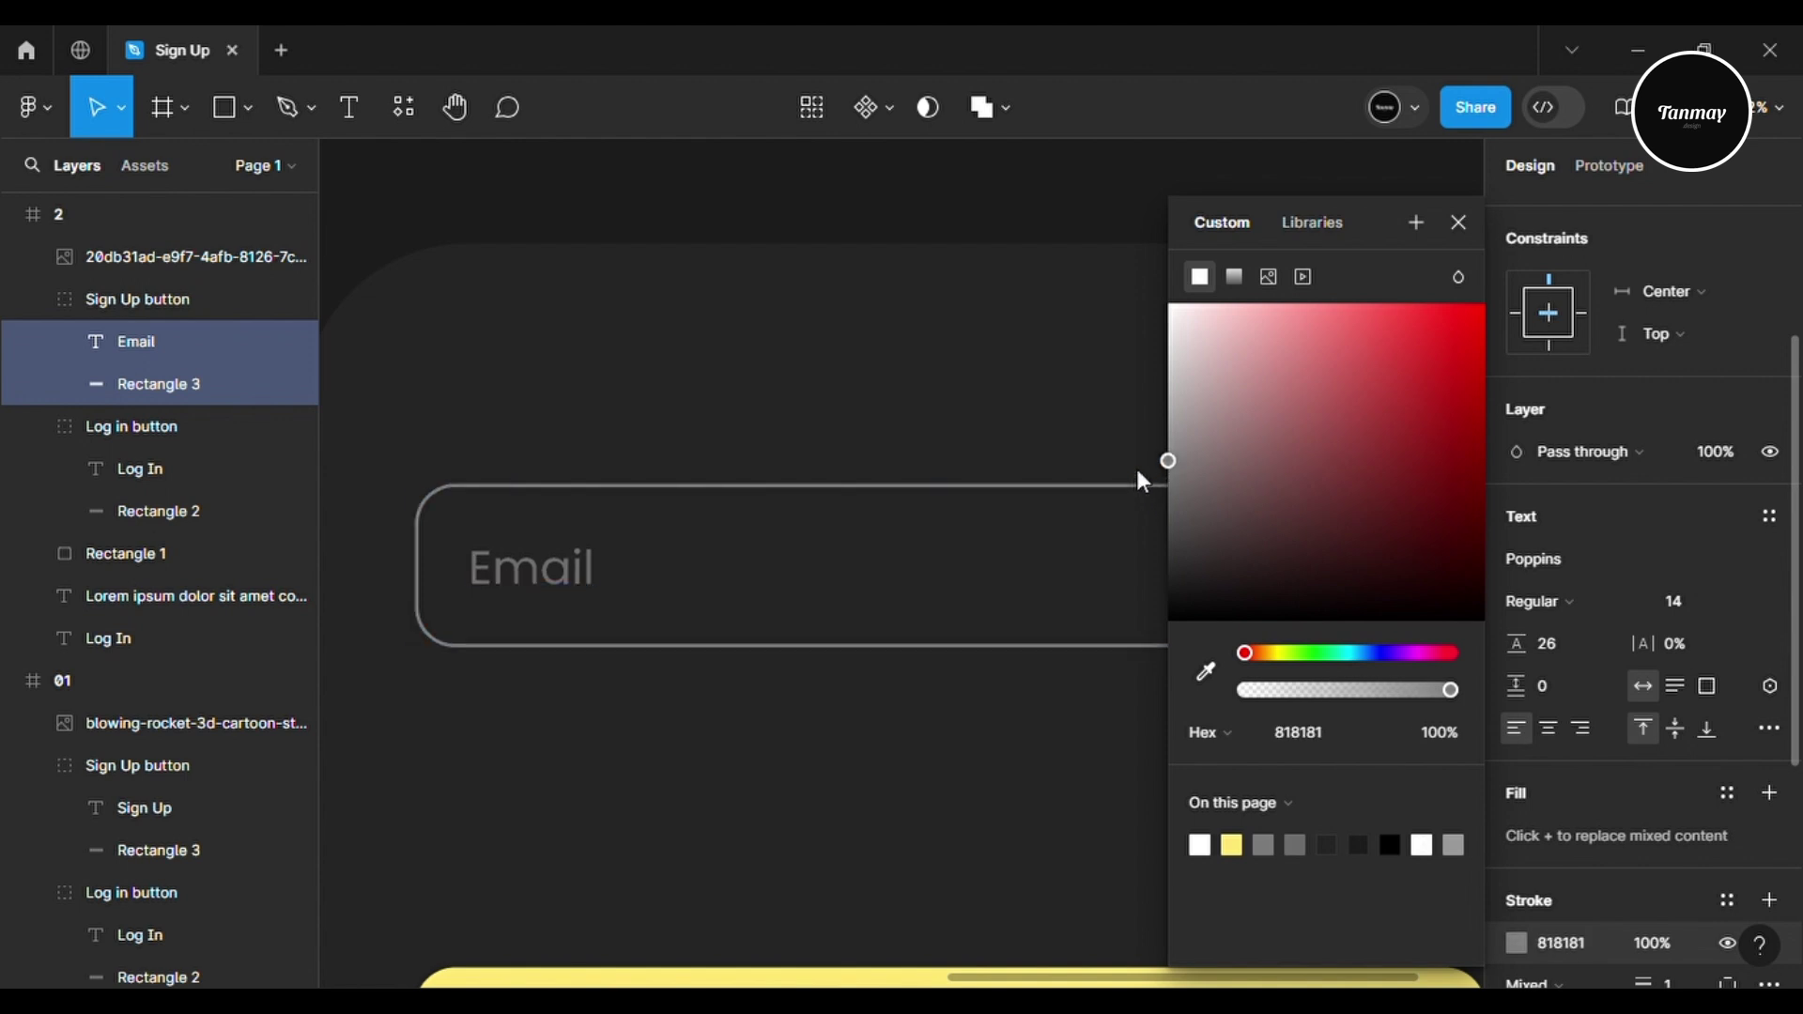
pyautogui.click(967, 490)
# Duplicate the Email field directly below itself with a gap of 20
pyautogui.click(941, 505)
pyautogui.moveTo(940, 505); pyautogui.dragTo(940, 731)
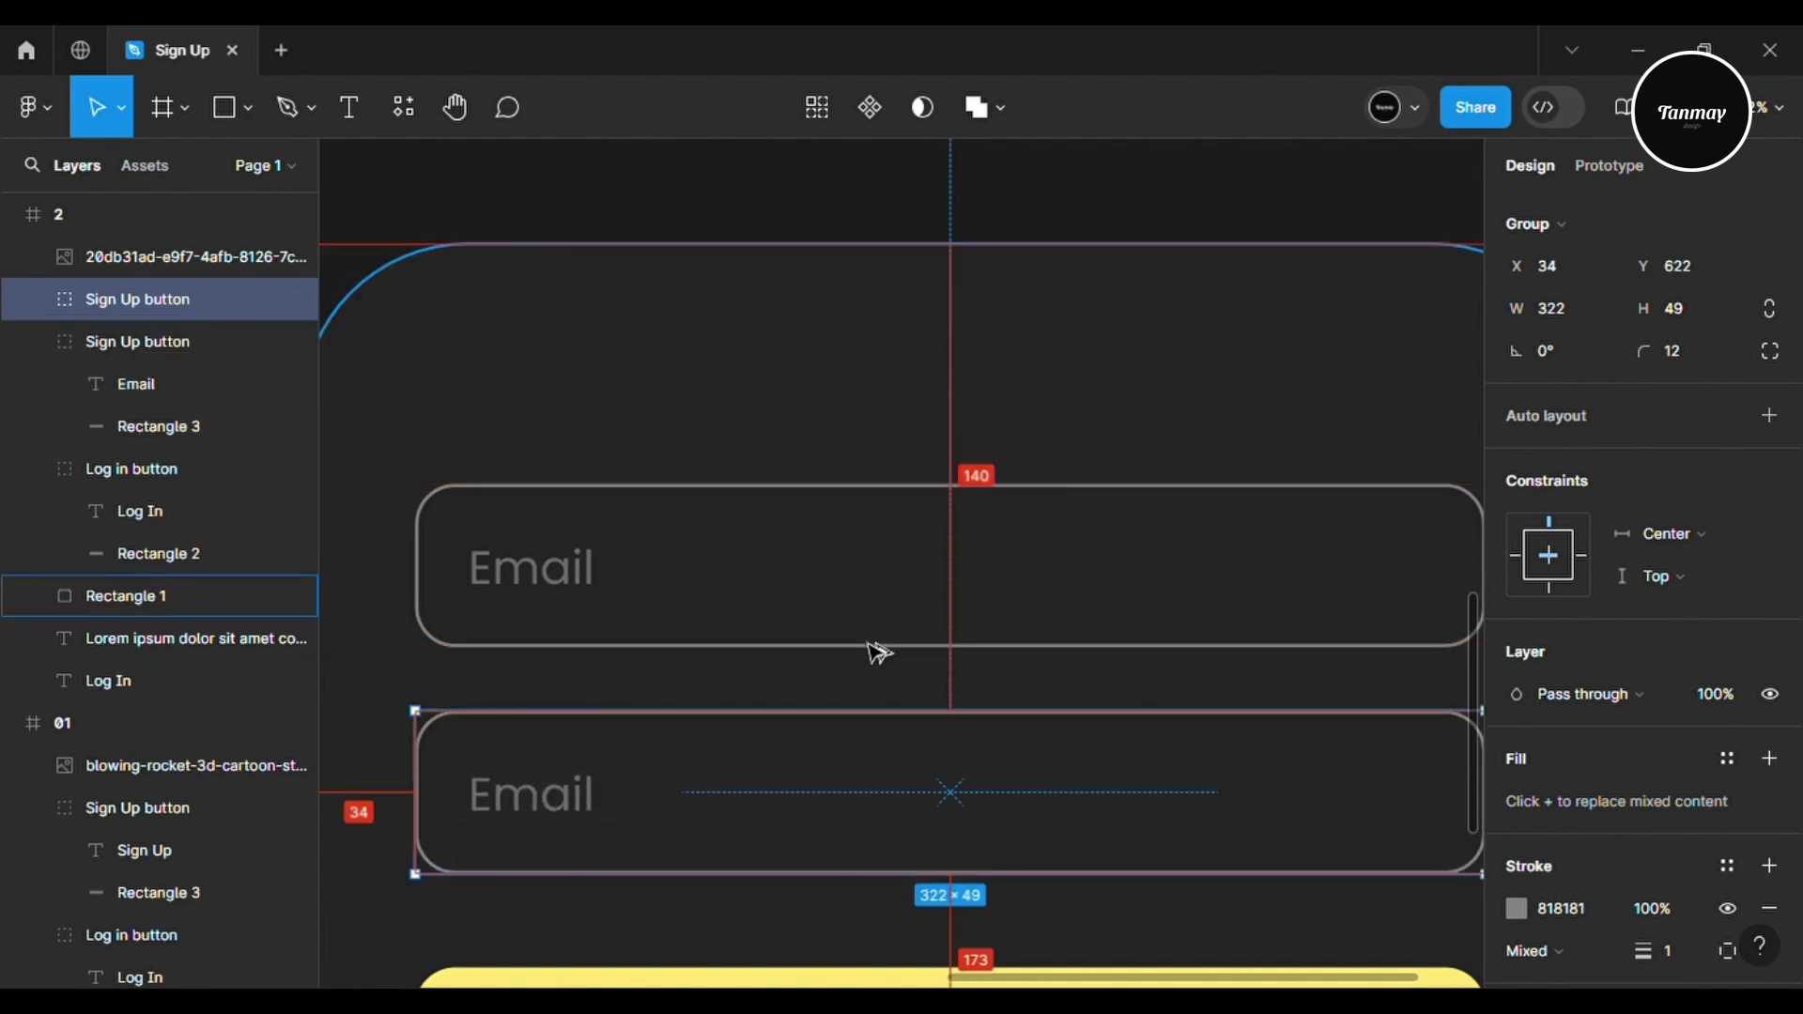
pyautogui.press('Down')
# Change the duplicated field's label to "Password"
pyautogui.doubleClick(564, 780)
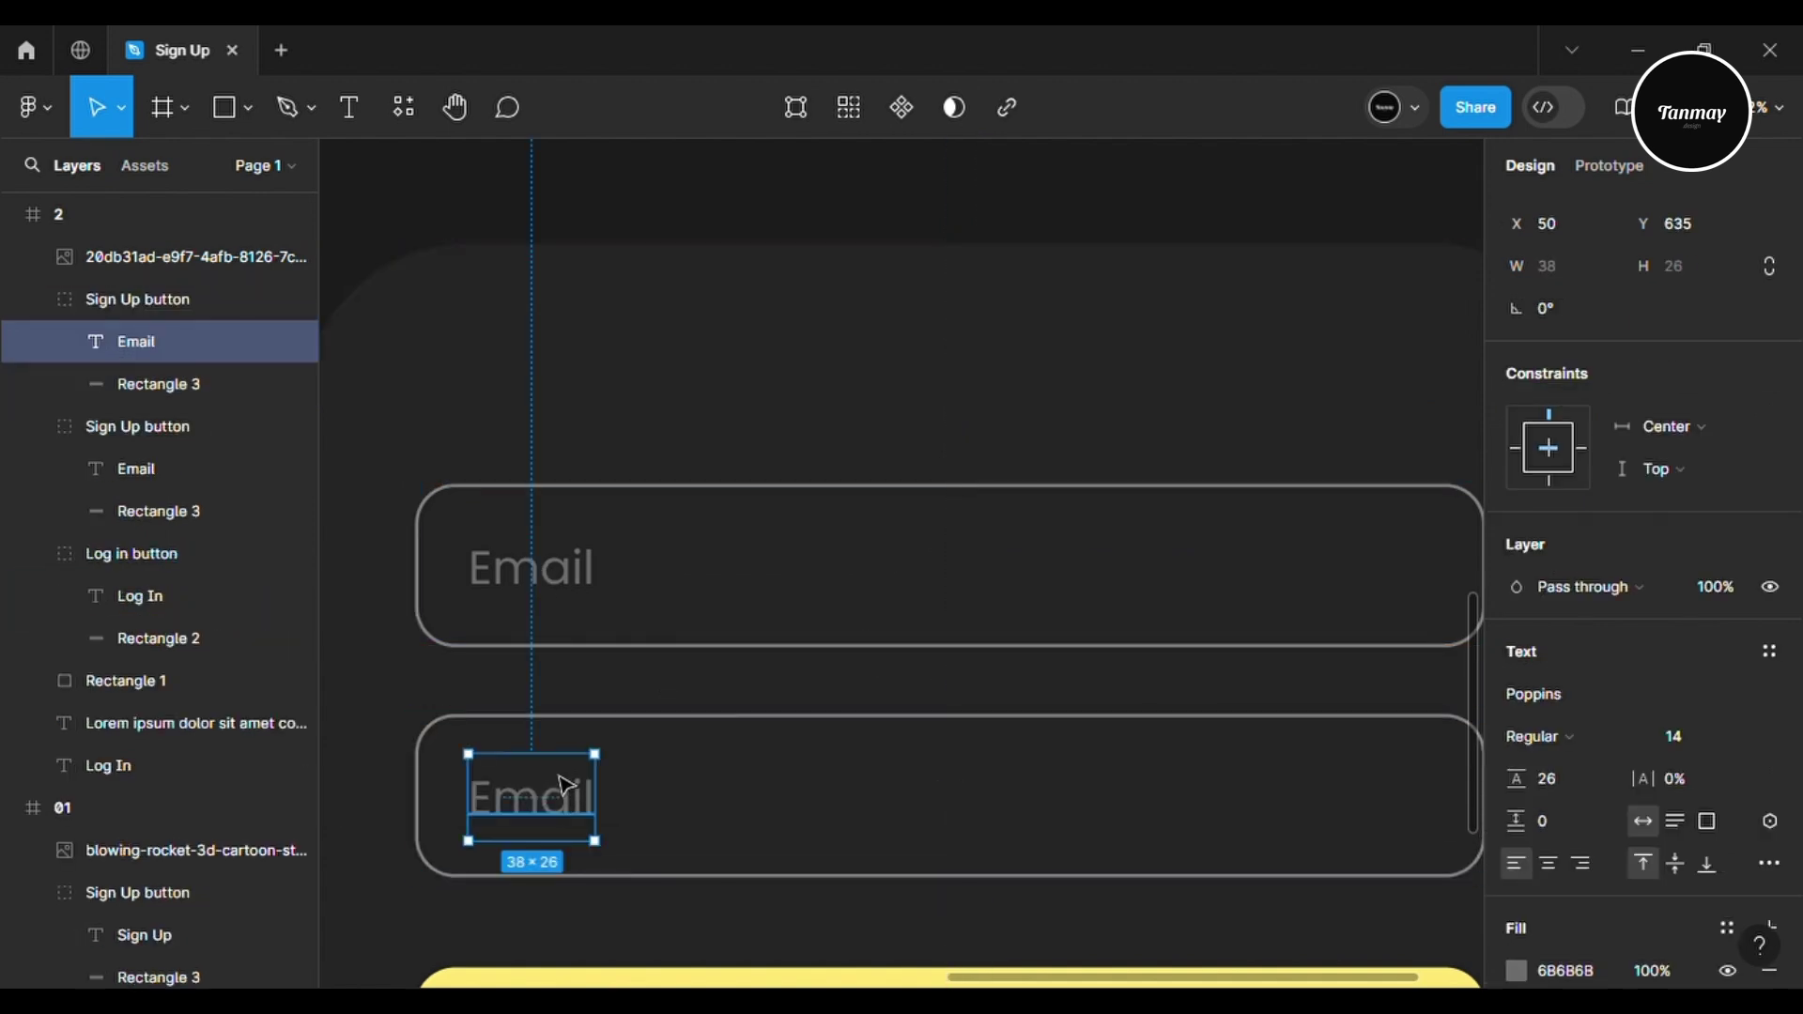
pyautogui.doubleClick(559, 799)
pyautogui.write('Password')
pyautogui.press('Escape')
# Lower the bottom panel's upper edge to Y 497 for a height of 347
pyautogui.scroll(-5, 823, 755)
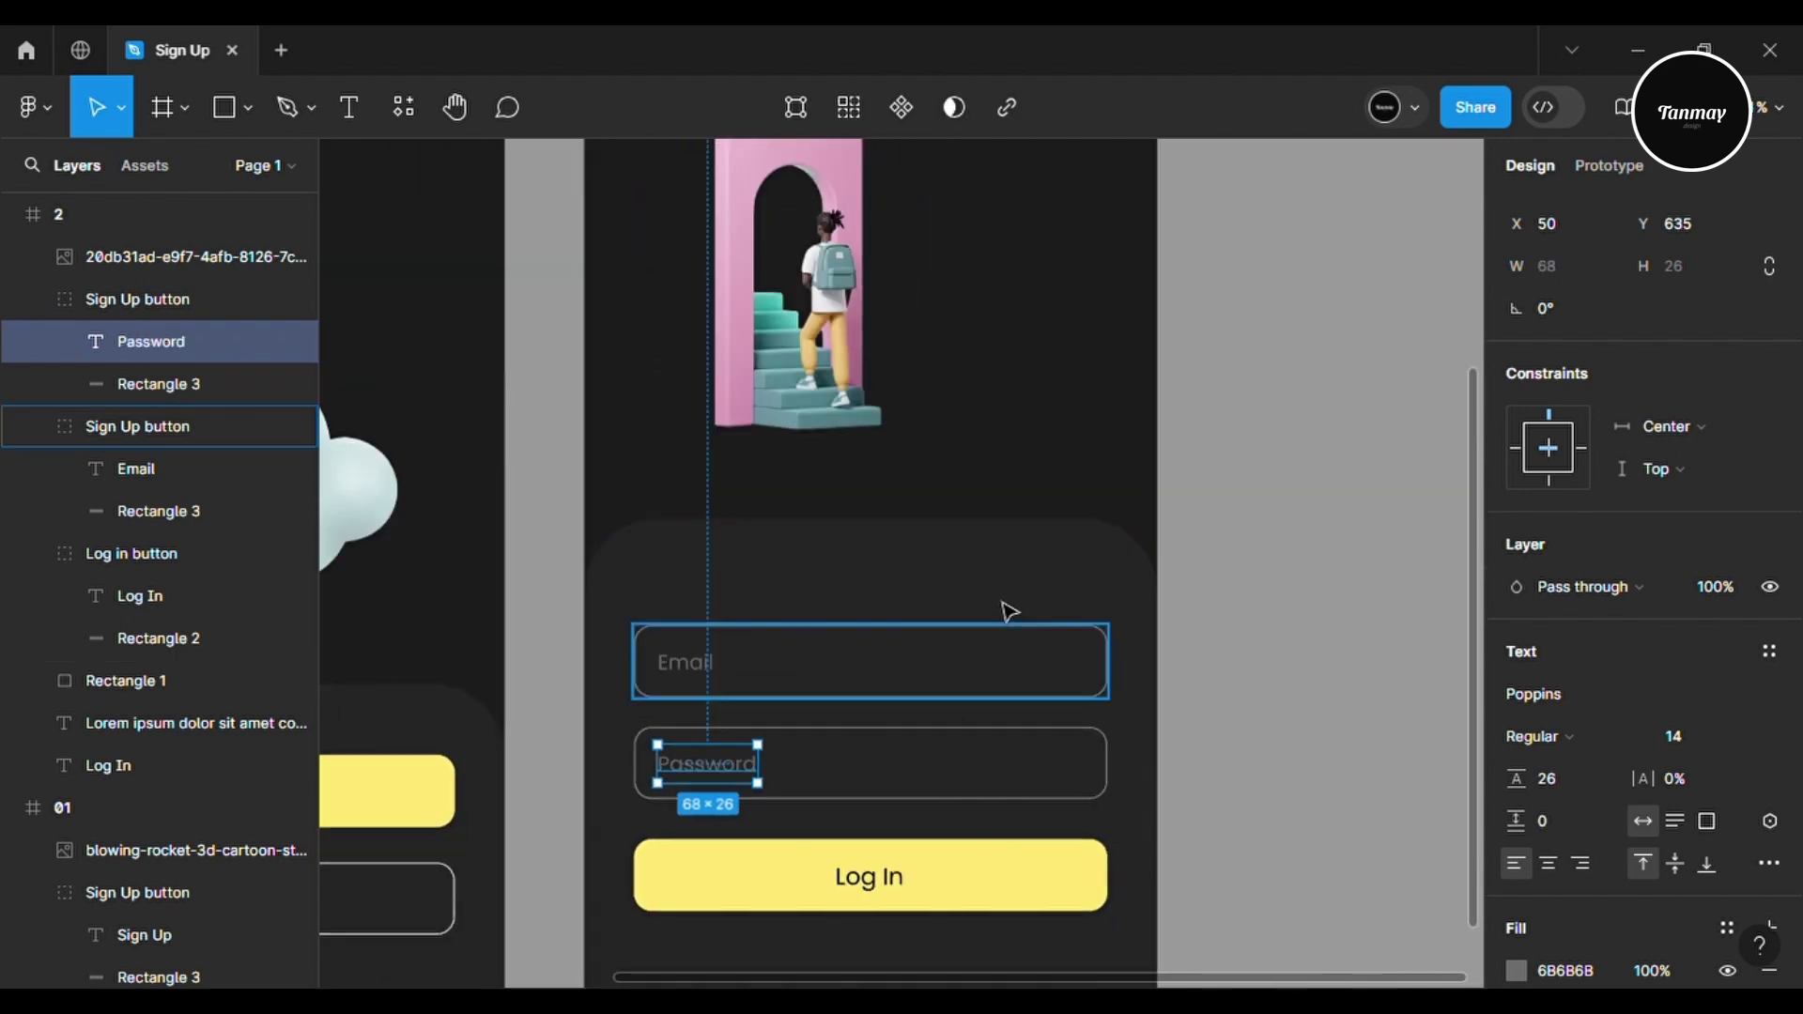
pyautogui.click(998, 639)
pyautogui.click(926, 545)
pyautogui.moveTo(920, 535); pyautogui.dragTo(921, 557)
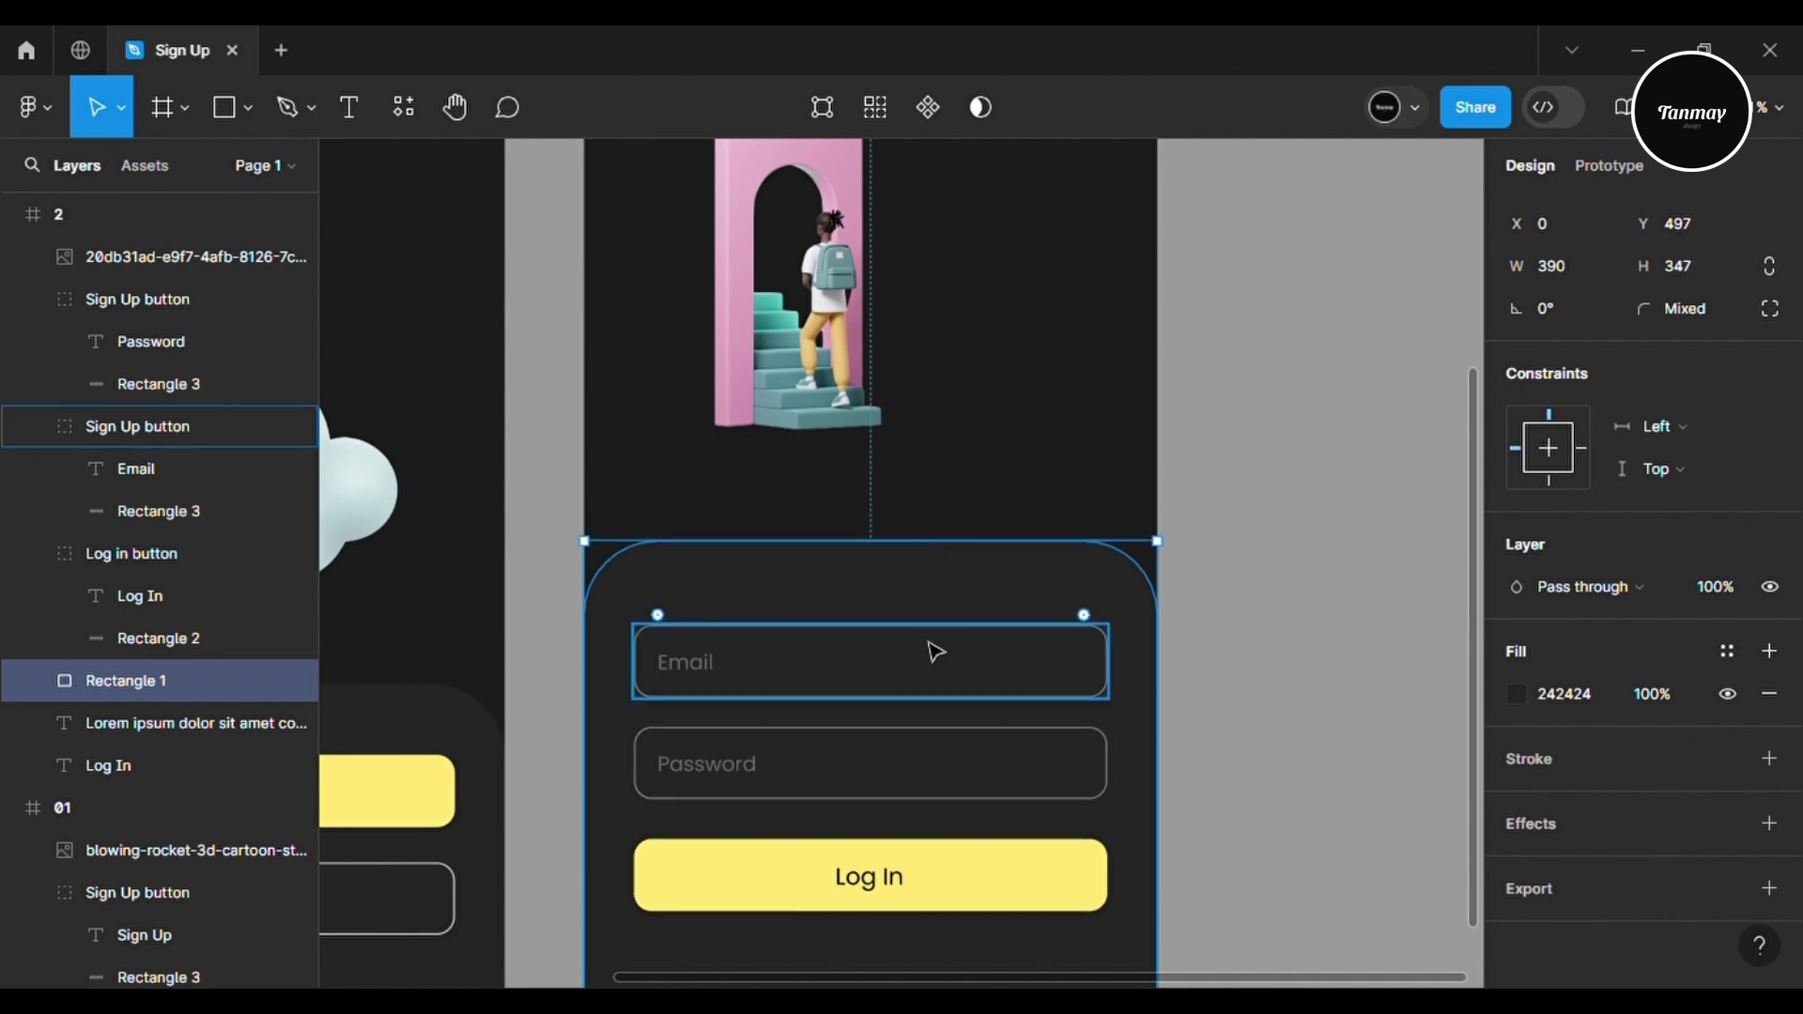
# Move the Email and Password fields up together towards the panel's upper edge, keeping their spacing
pyautogui.click(690, 676)
pyautogui.keyDown('shift'); pyautogui.click(736, 764); pyautogui.keyUp('shift')
pyautogui.hotkey('shift', 'Up')
pyautogui.hotkey('shift', 'Up')
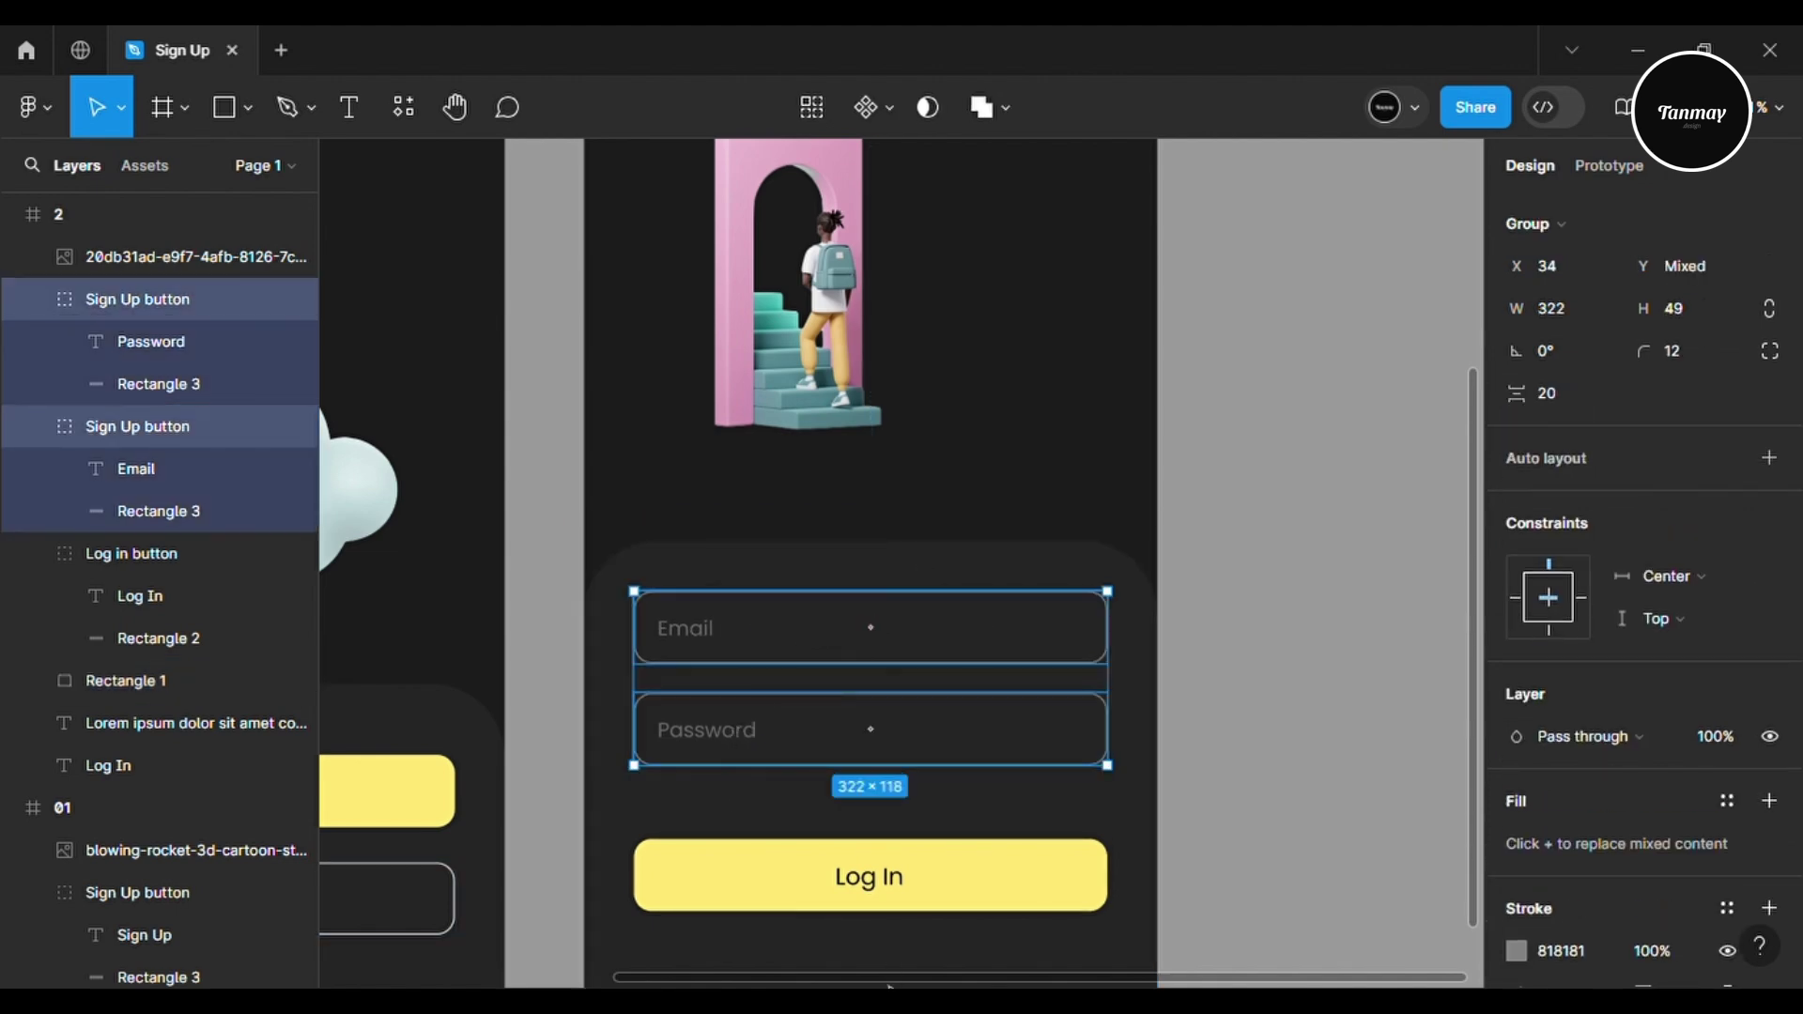
pyautogui.press('alt')
pyautogui.hotkey('shift', 'Up')
pyautogui.press('Up')
pyautogui.press('Up')
pyautogui.press('Up')
pyautogui.press('Up')
pyautogui.press('Up')
pyautogui.press('Up')
pyautogui.press('Up')
pyautogui.press('Up')
pyautogui.press('Up')
pyautogui.press('Up')
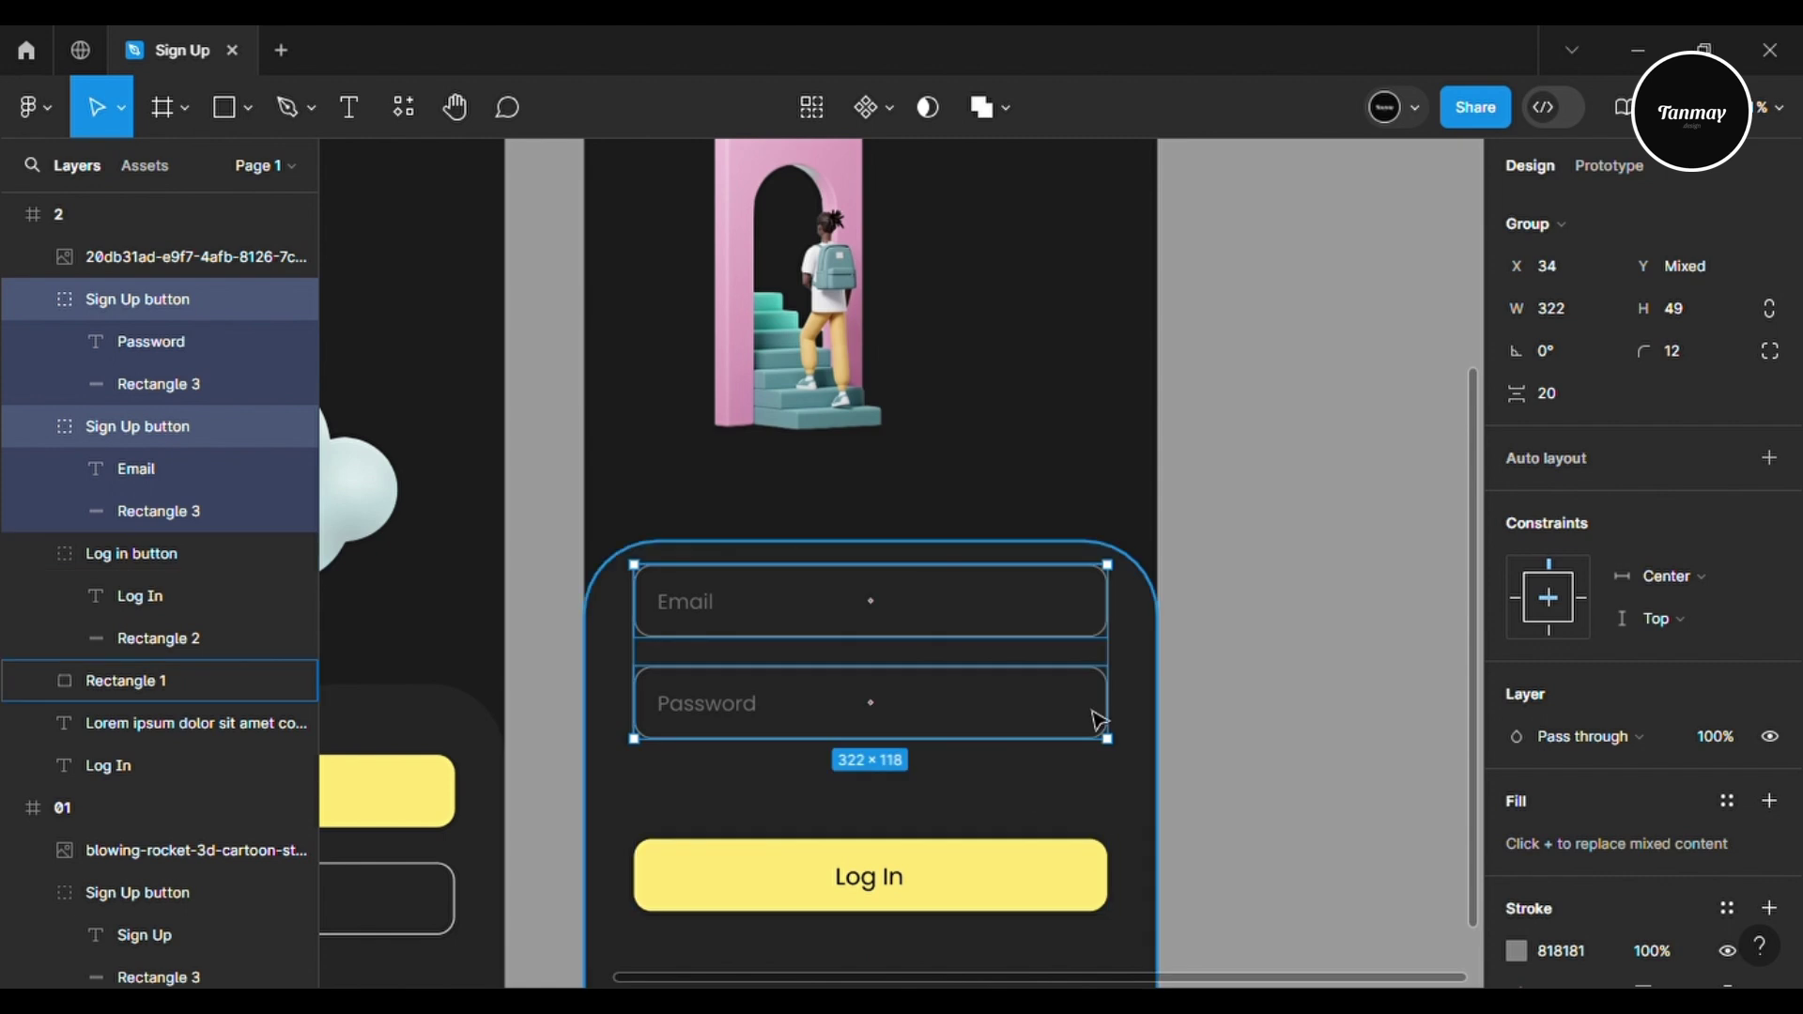
# Extend the bottom panel upward to a height of 379 with its upper edge at Y 465
pyautogui.click(1097, 813)
pyautogui.hotkey('shift', 'Up')
pyautogui.hotkey('shift', 'Up')
pyautogui.hotkey('shift', 'Up')
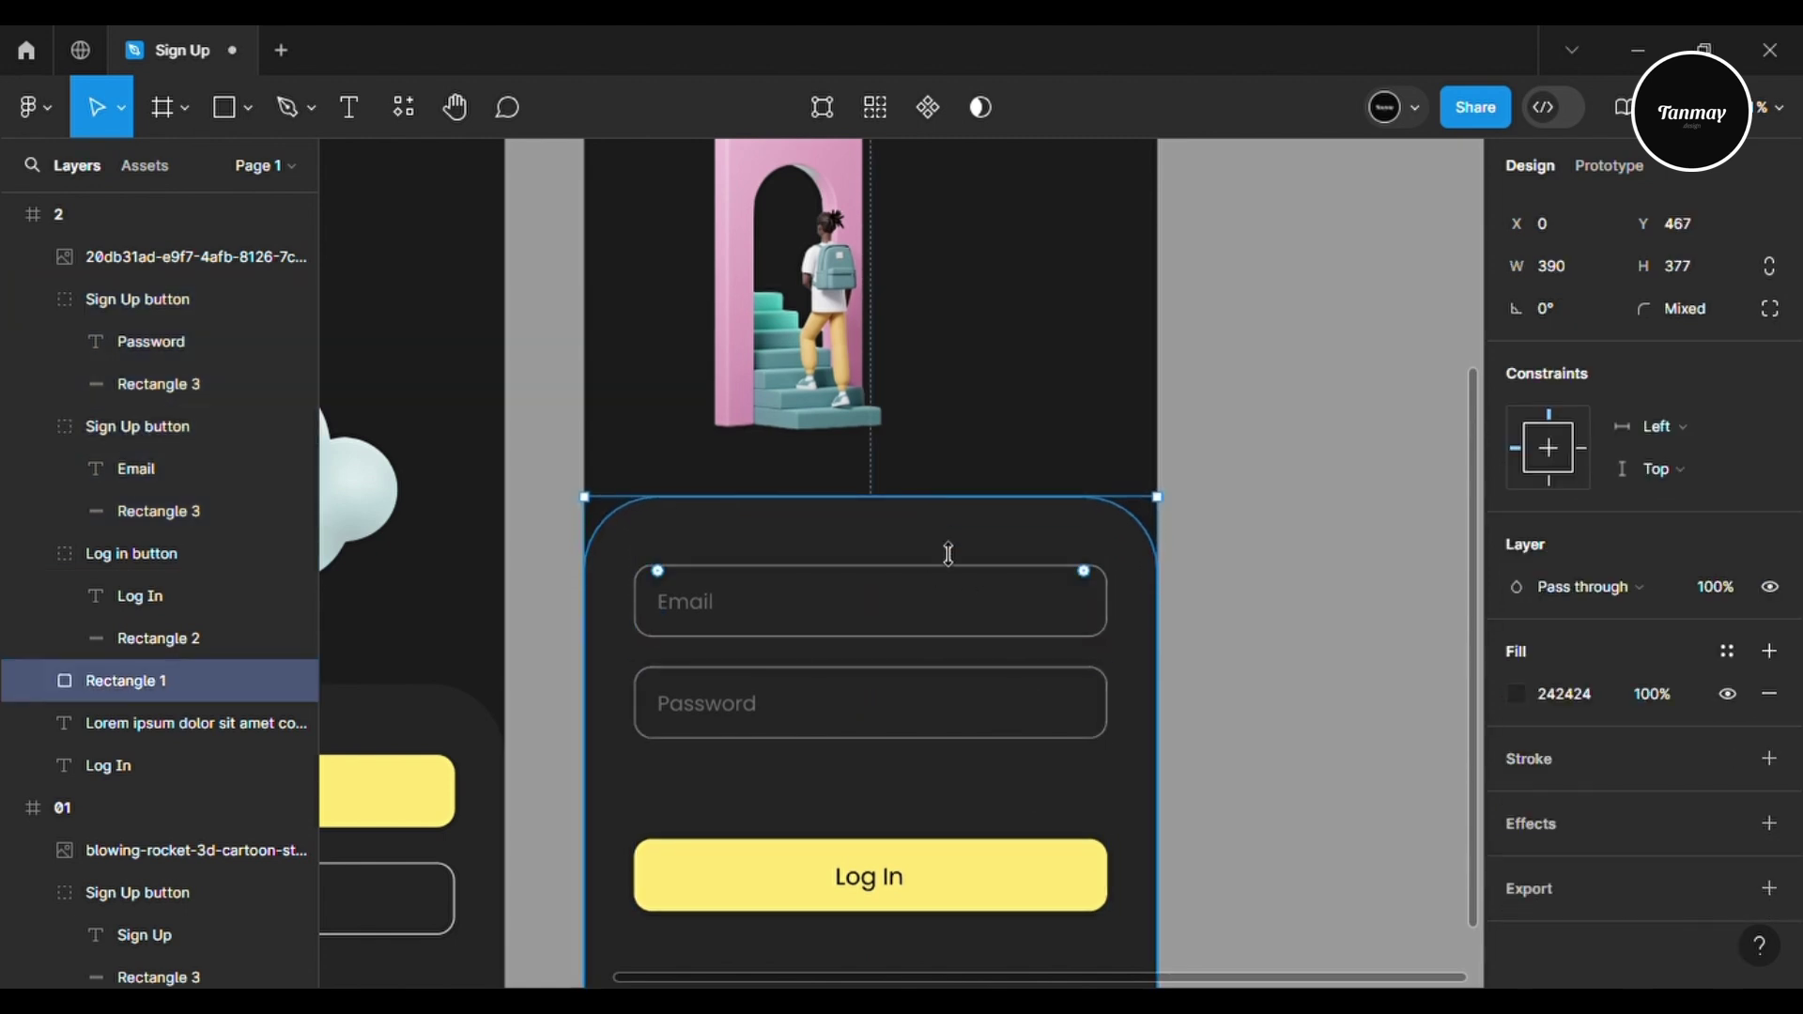
pyautogui.click(1711, 271)
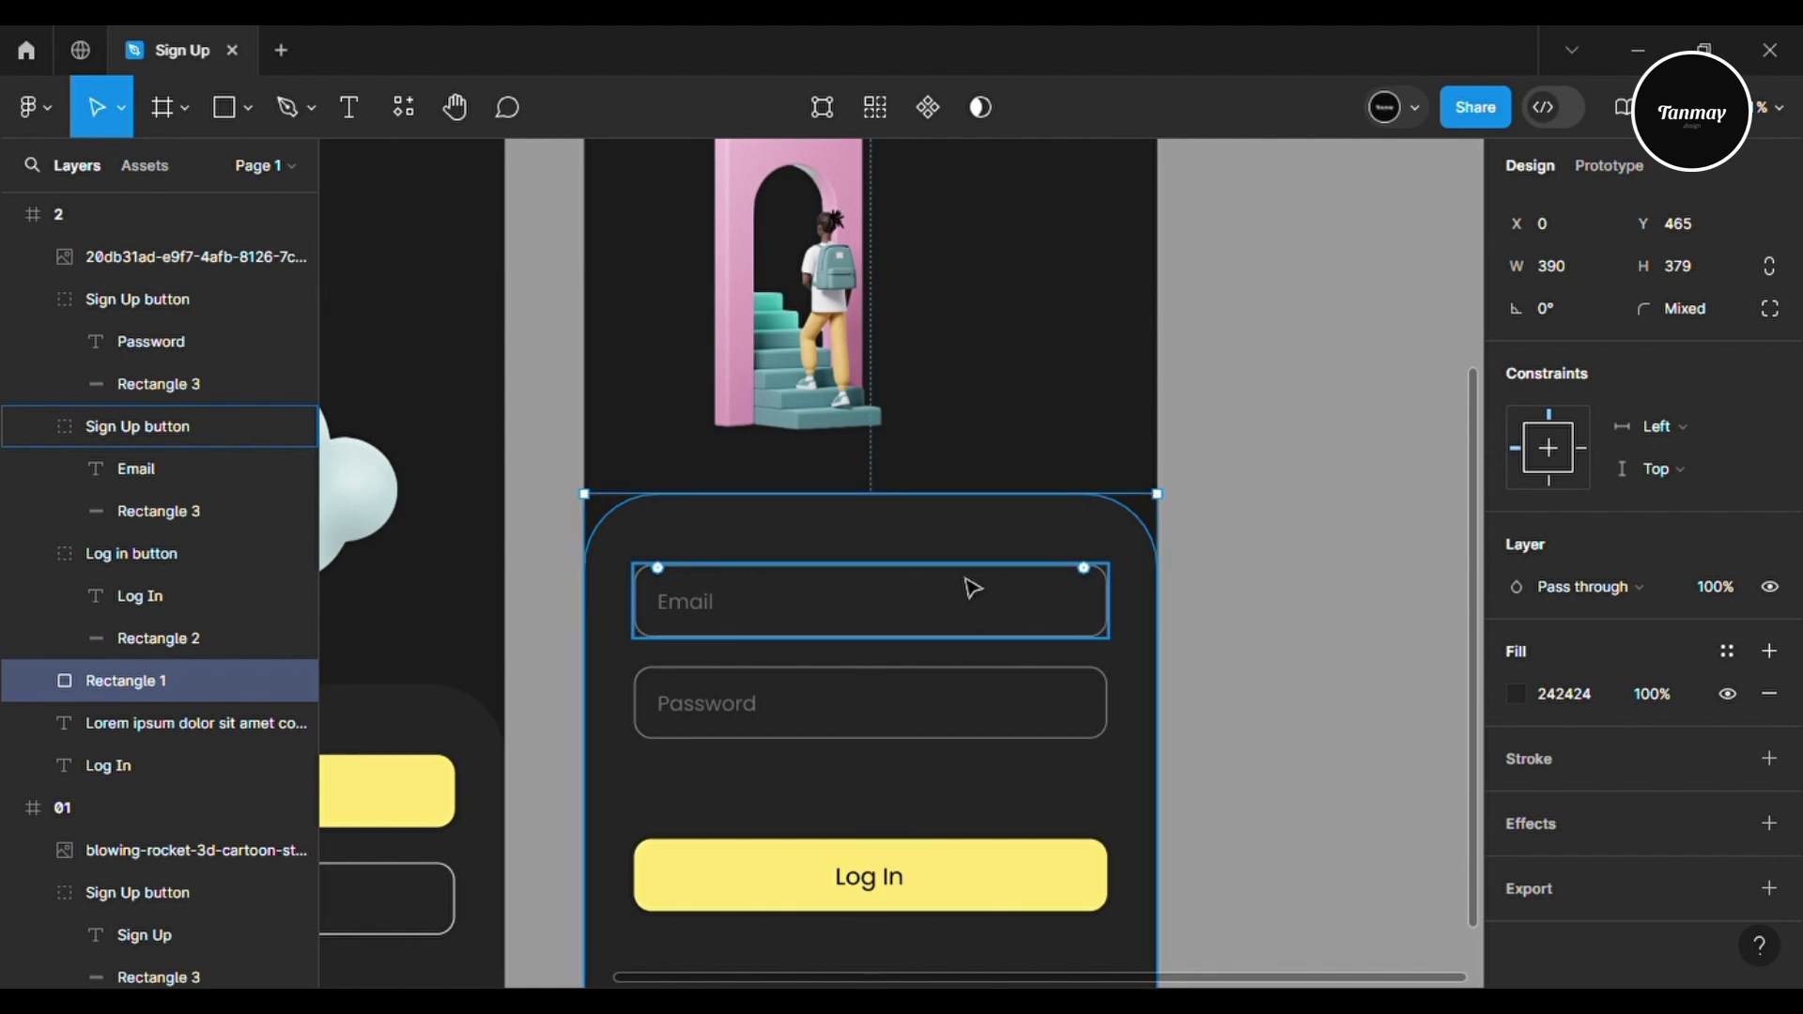
# Move the yellow Log In button slightly up towards the Password field
pyautogui.scroll(-3, 972, 589)
pyautogui.click(970, 701)
pyautogui.moveTo(1012, 680); pyautogui.dragTo(1010, 664)
# Add the text line "Don’t have an account, Create one!" below the yellow Log In button
pyautogui.press('t')
pyautogui.click(847, 768)
pyautogui.write('Don’t have an account, Cre')
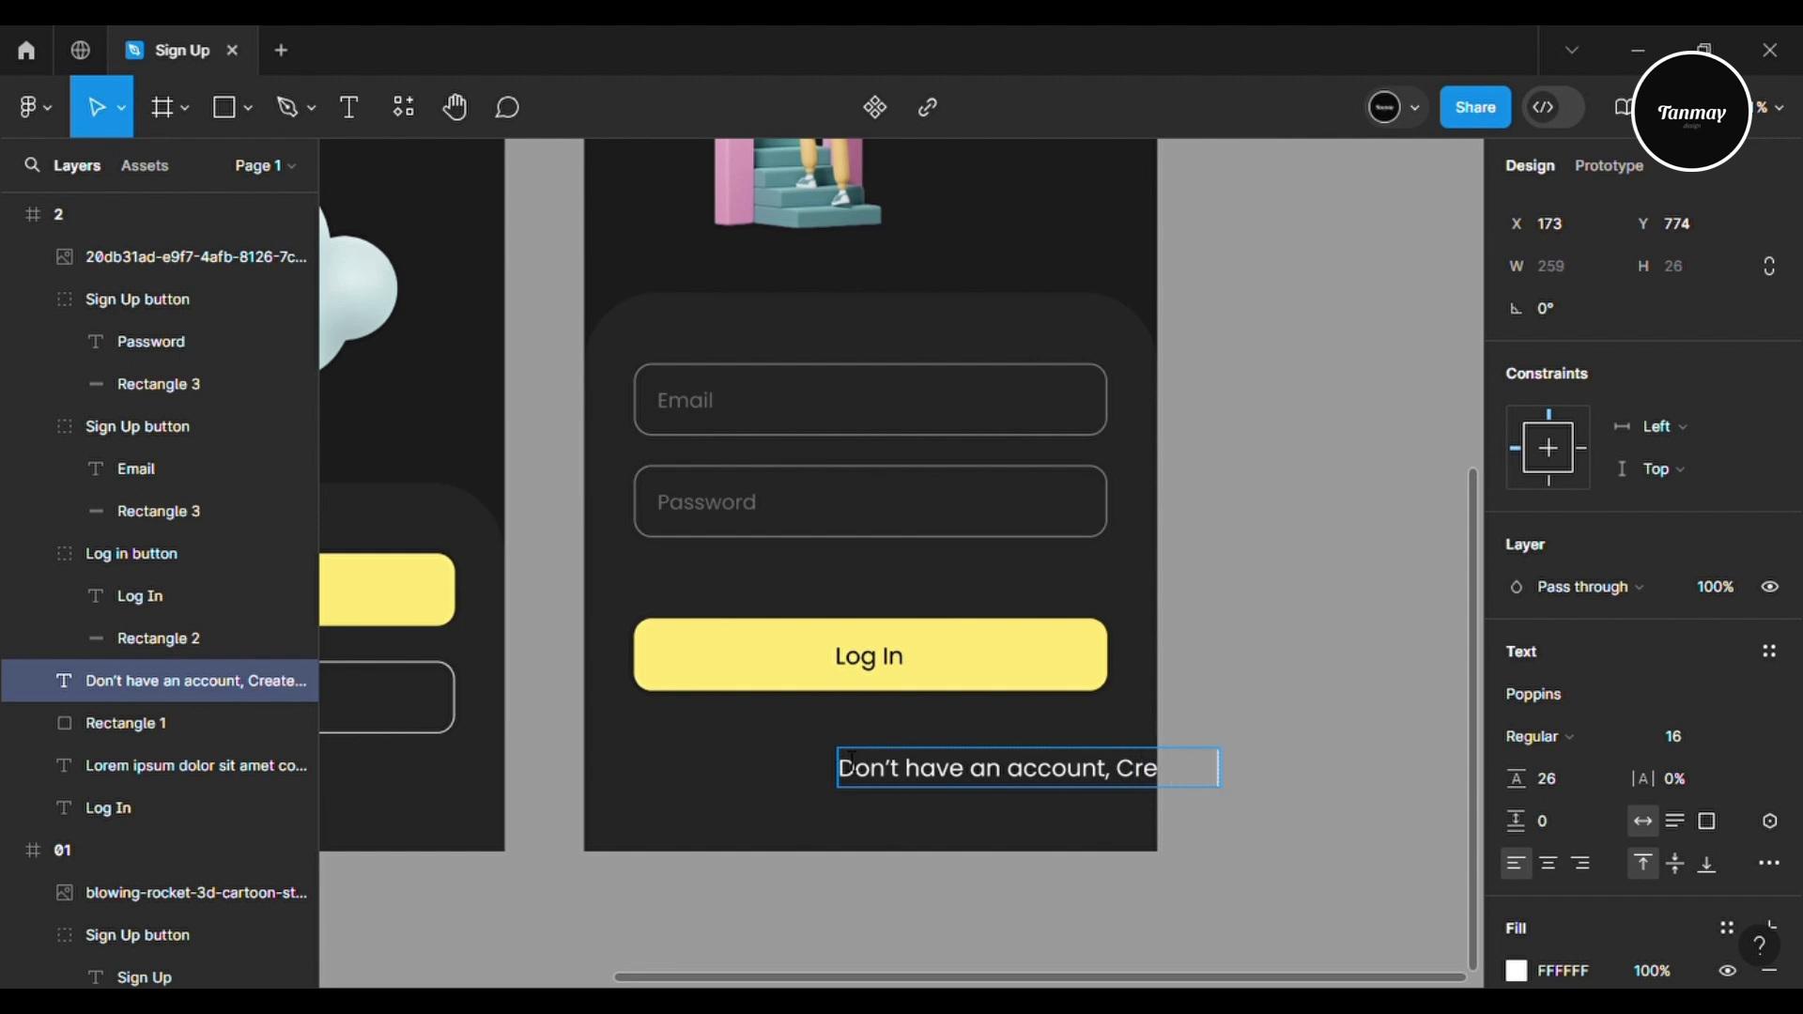
pyautogui.press('Escape')
pyautogui.moveTo(1140, 776)
pyautogui.mouseDown()
pyautogui.moveTo(1013, 771)
pyautogui.moveTo(1127, 774)
pyautogui.mouseUp()
# Give the words "Create one!" in the account text line a heavier Poppins weight
pyautogui.doubleClick(1012, 770)
pyautogui.scroll(-3, 1706, 855)
pyautogui.click(1540, 582)
pyautogui.click(1550, 611)
# Recolour the words "Don’t have an account," to grey 818181
pyautogui.moveTo(989, 779); pyautogui.dragTo(704, 771)
pyautogui.click(1516, 816)
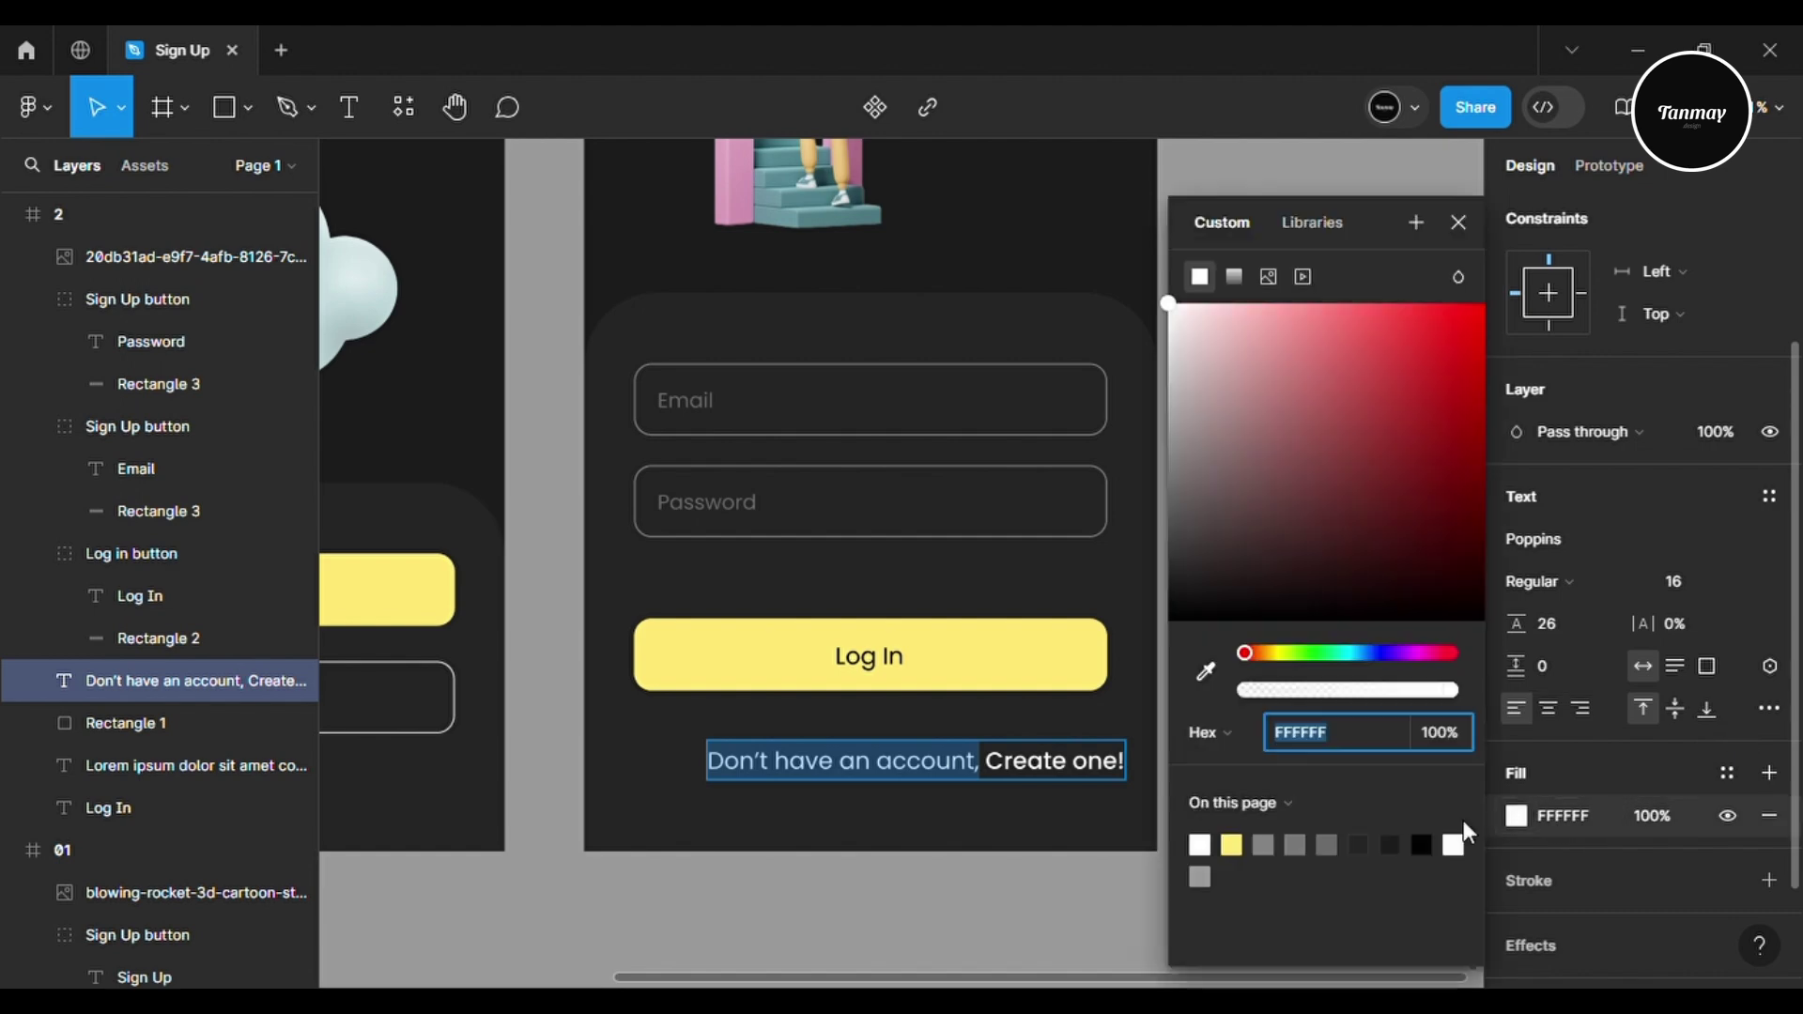
pyautogui.click(1047, 870)
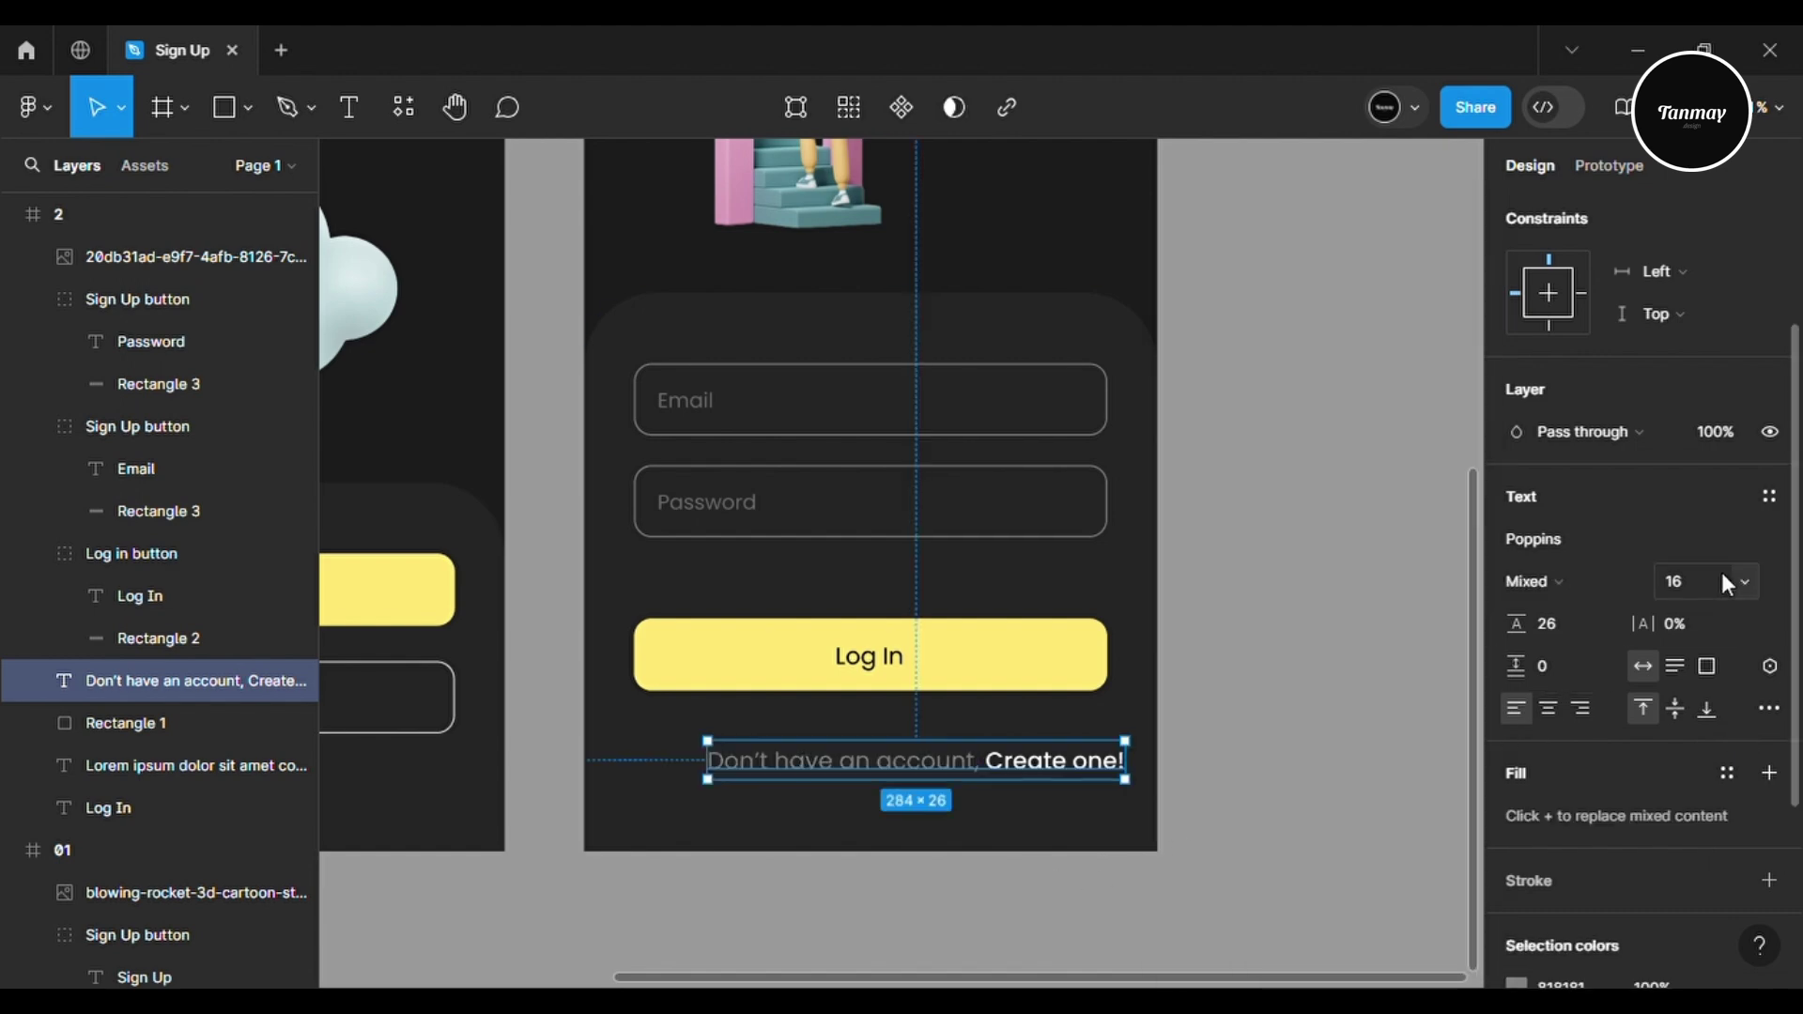
# Set the account text line's font size to 12 and centre it horizontally just below the Log In button
pyautogui.write('12')
pyautogui.press('Return')
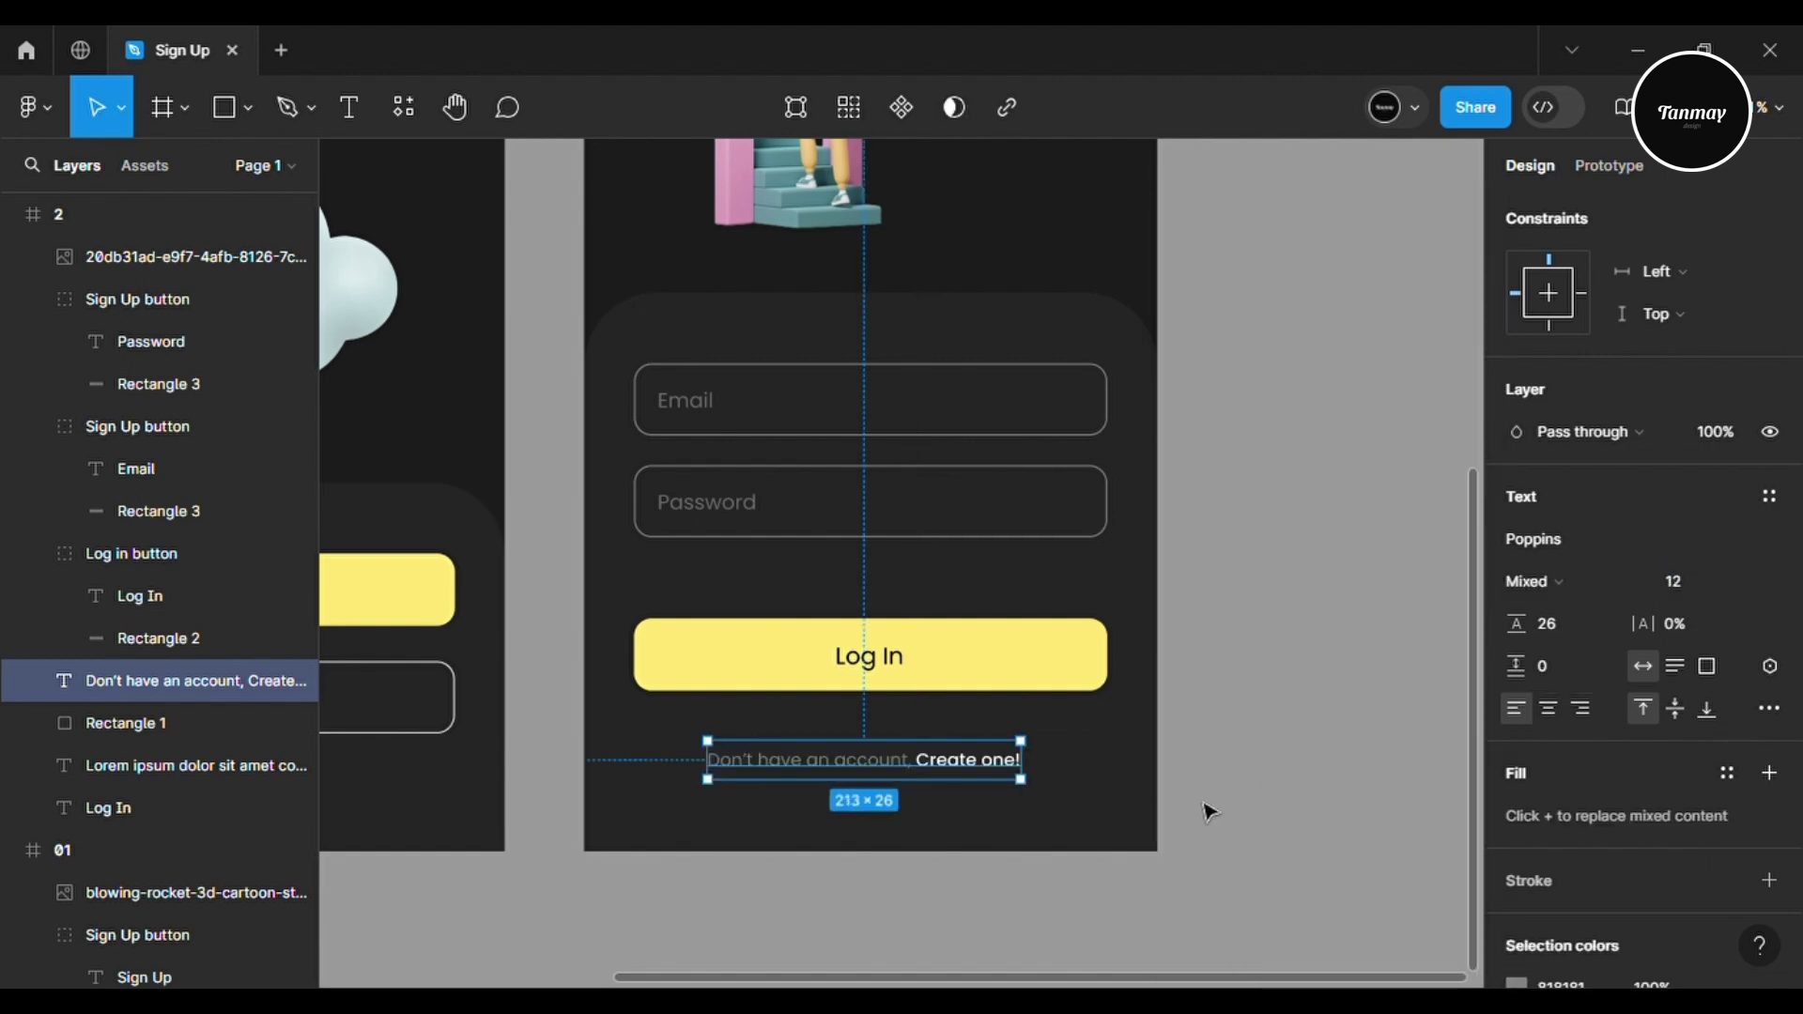
pyautogui.moveTo(968, 768); pyautogui.dragTo(972, 739)
pyautogui.click(1558, 214)
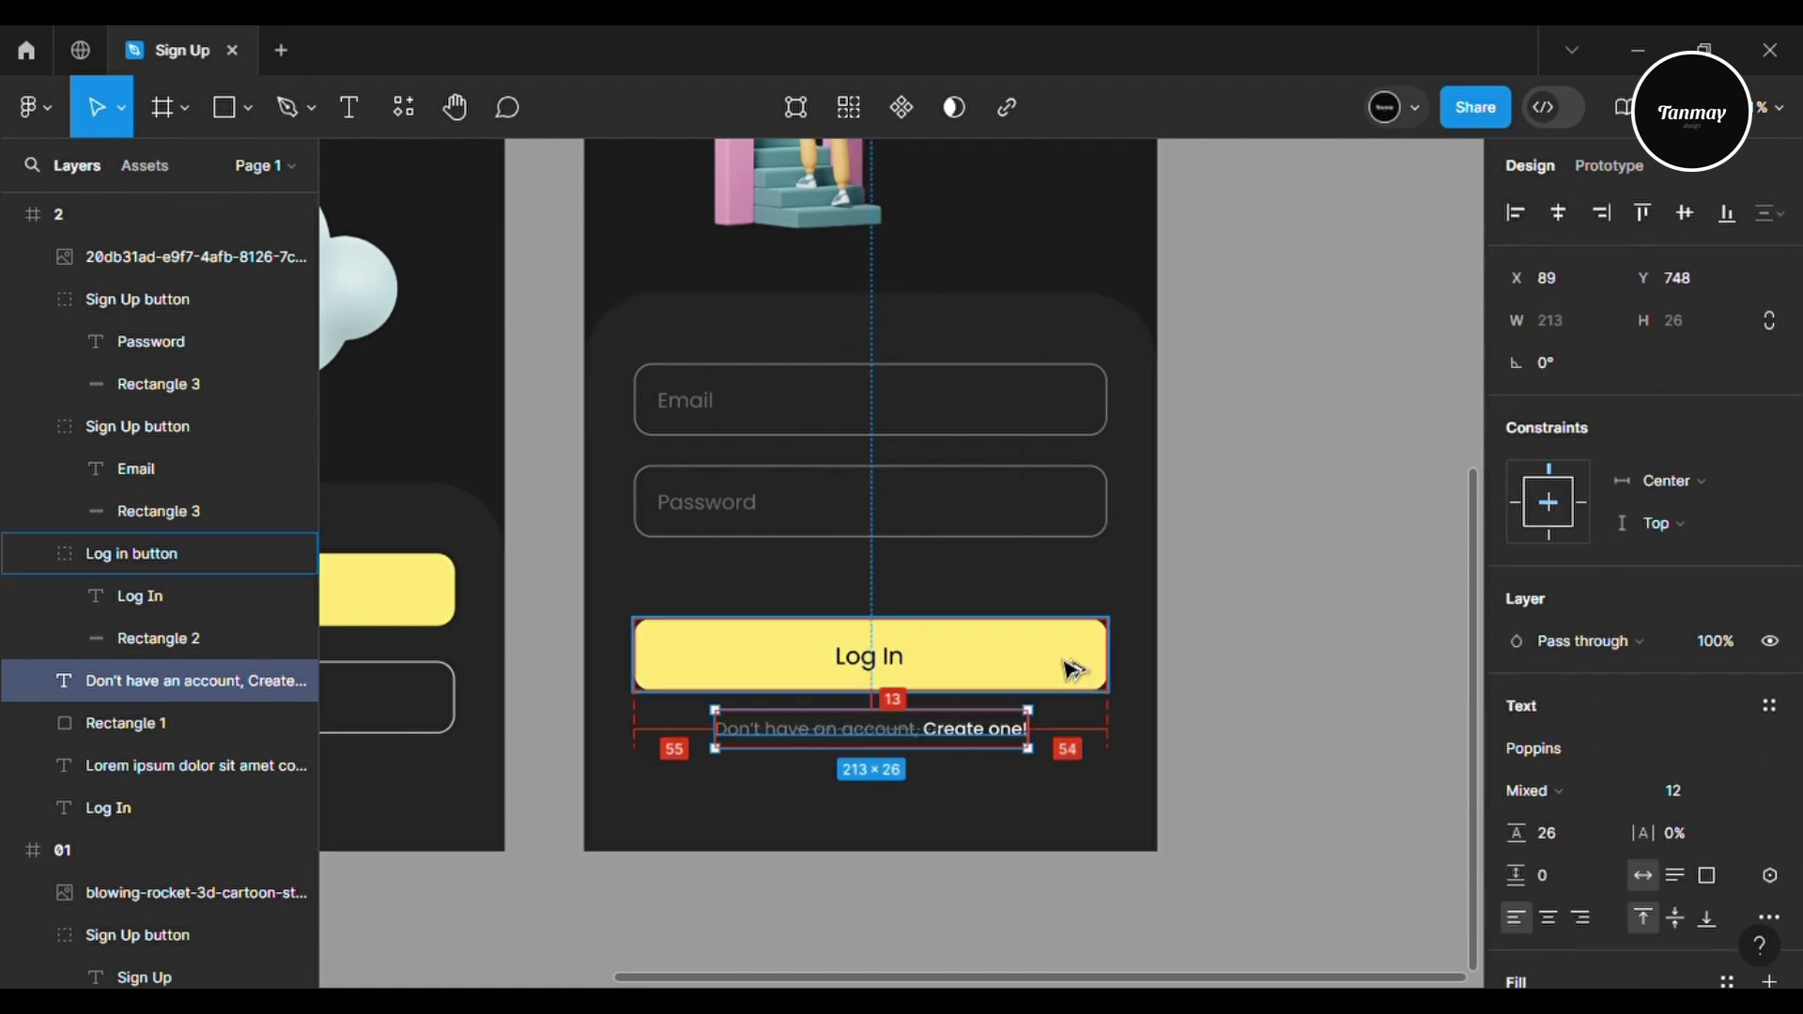
pyautogui.click(1247, 604)
# Move the doorway illustration right to the visual centre of the Log In frame, at X 143 and Y 219
pyautogui.scroll(-5, 1247, 604)
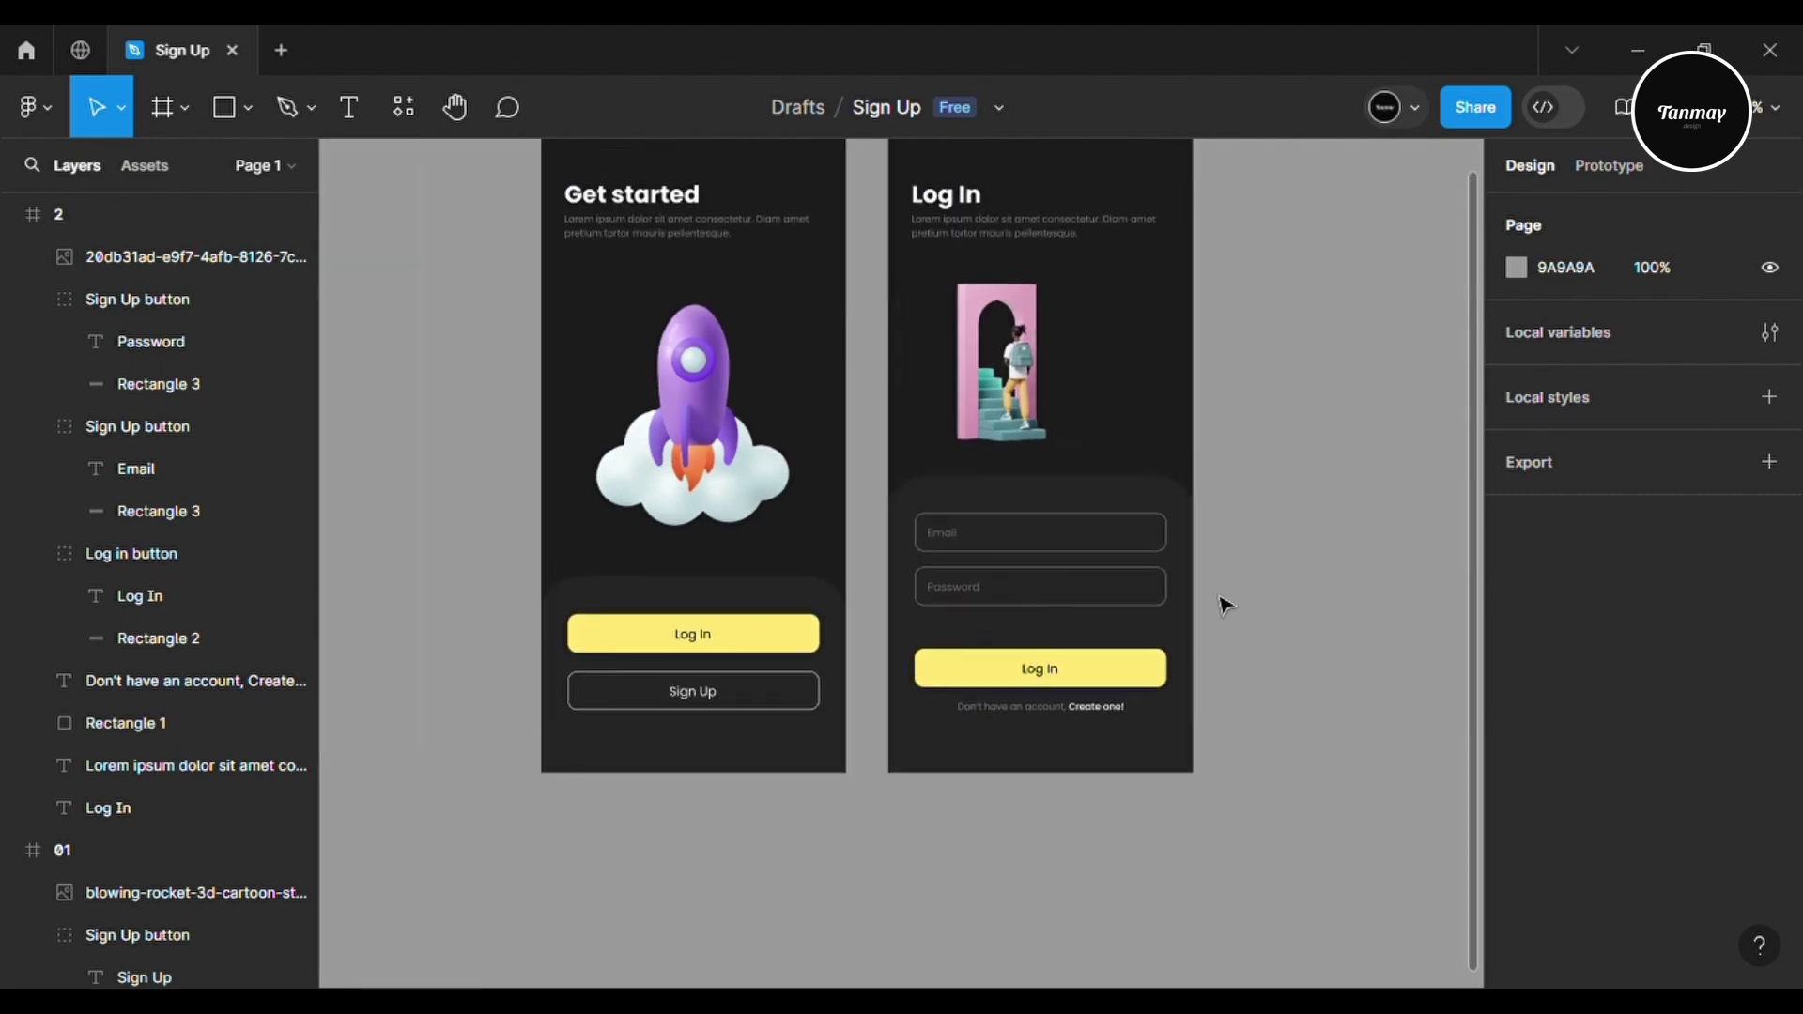
pyautogui.moveTo(1072, 435); pyautogui.dragTo(1079, 431)
pyautogui.click(1252, 454)
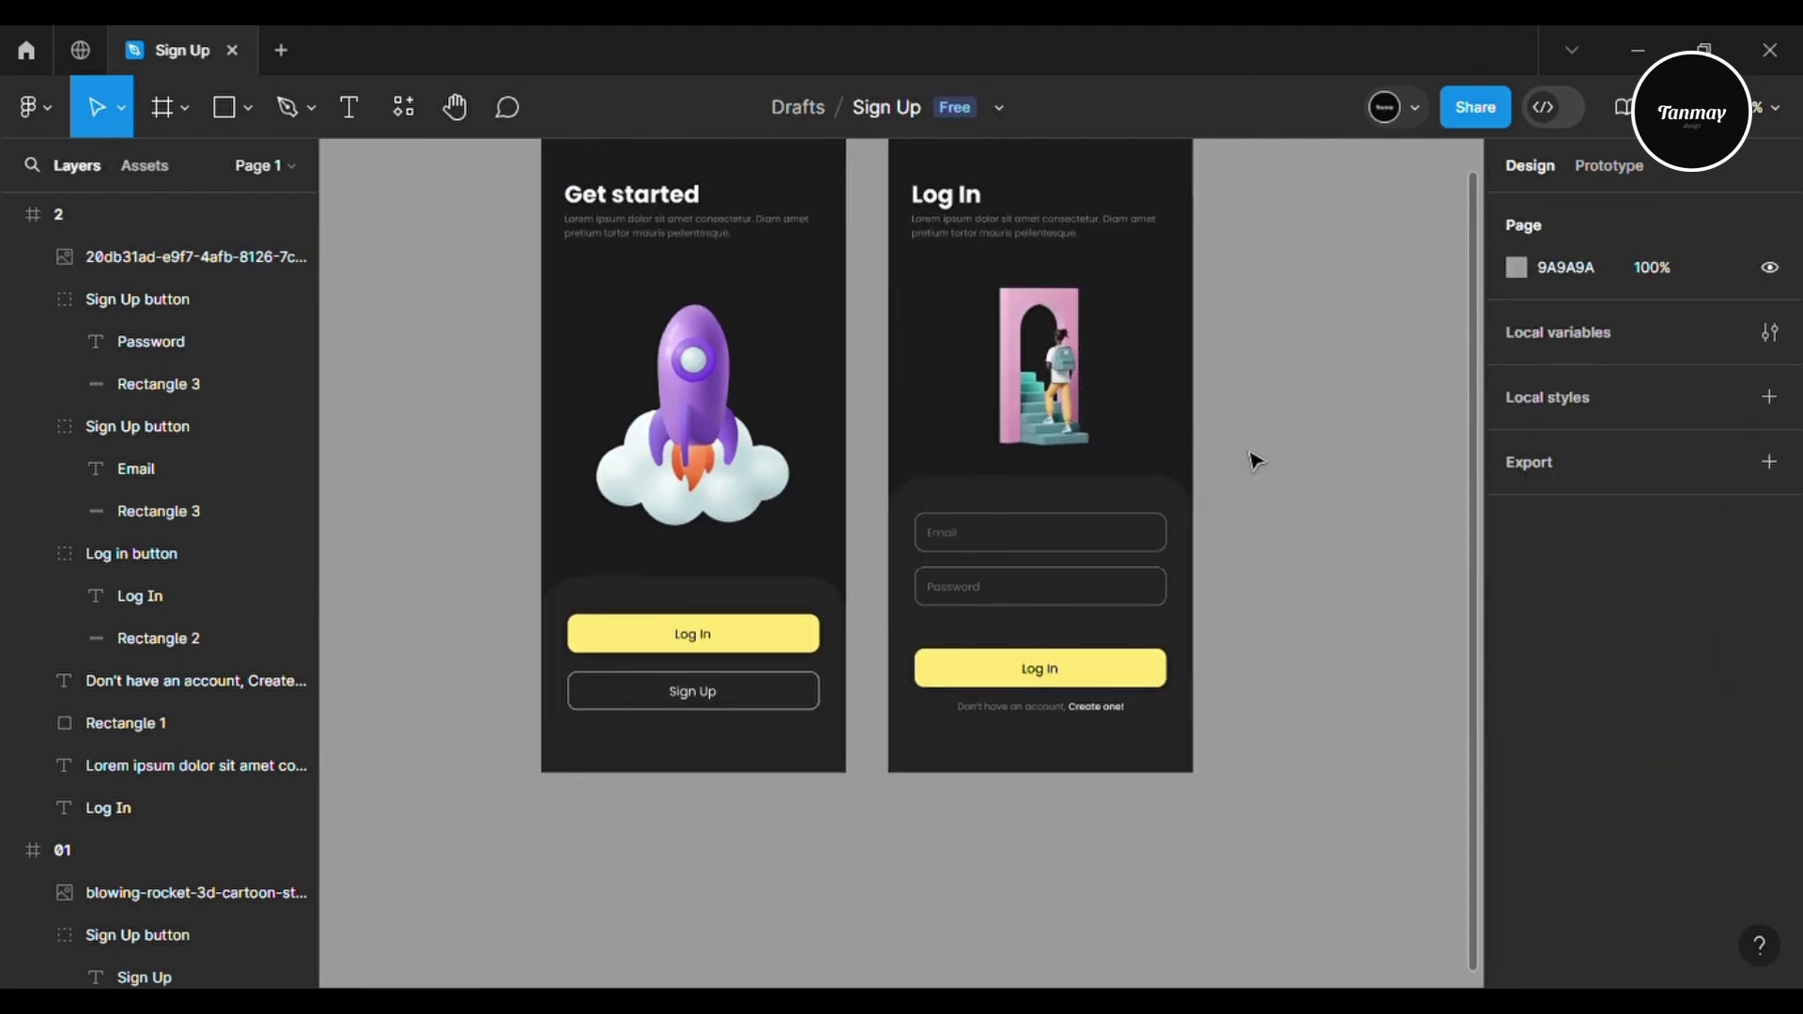
pyautogui.scroll(1, 1251, 454)
pyautogui.click(1040, 470)
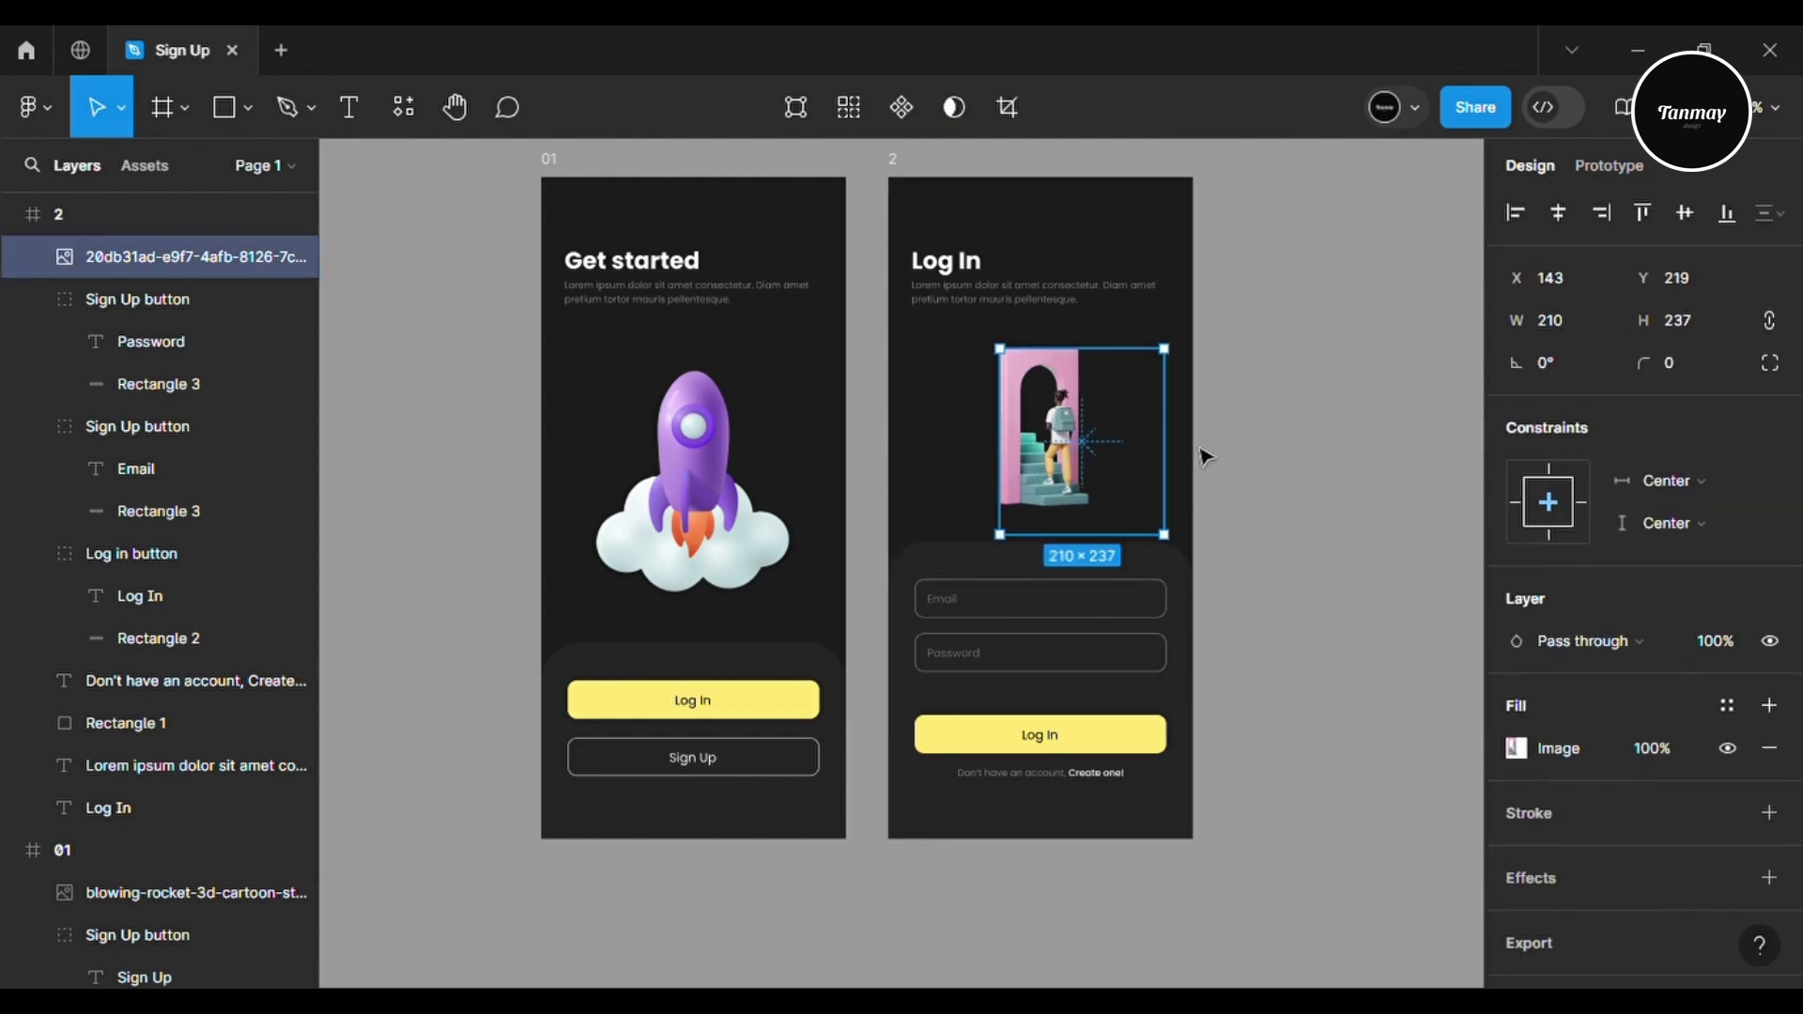
# Duplicate the Log In frame to its right and change the copy's heading to "Sign Up"
pyautogui.click(955, 170)
pyautogui.click(1181, 189)
pyautogui.hotkey('ctrl', 'd')
pyautogui.moveTo(1289, 185); pyautogui.dragTo(1256, 185)
pyautogui.hscroll(3, 1249, 200)
pyautogui.click(1018, 263)
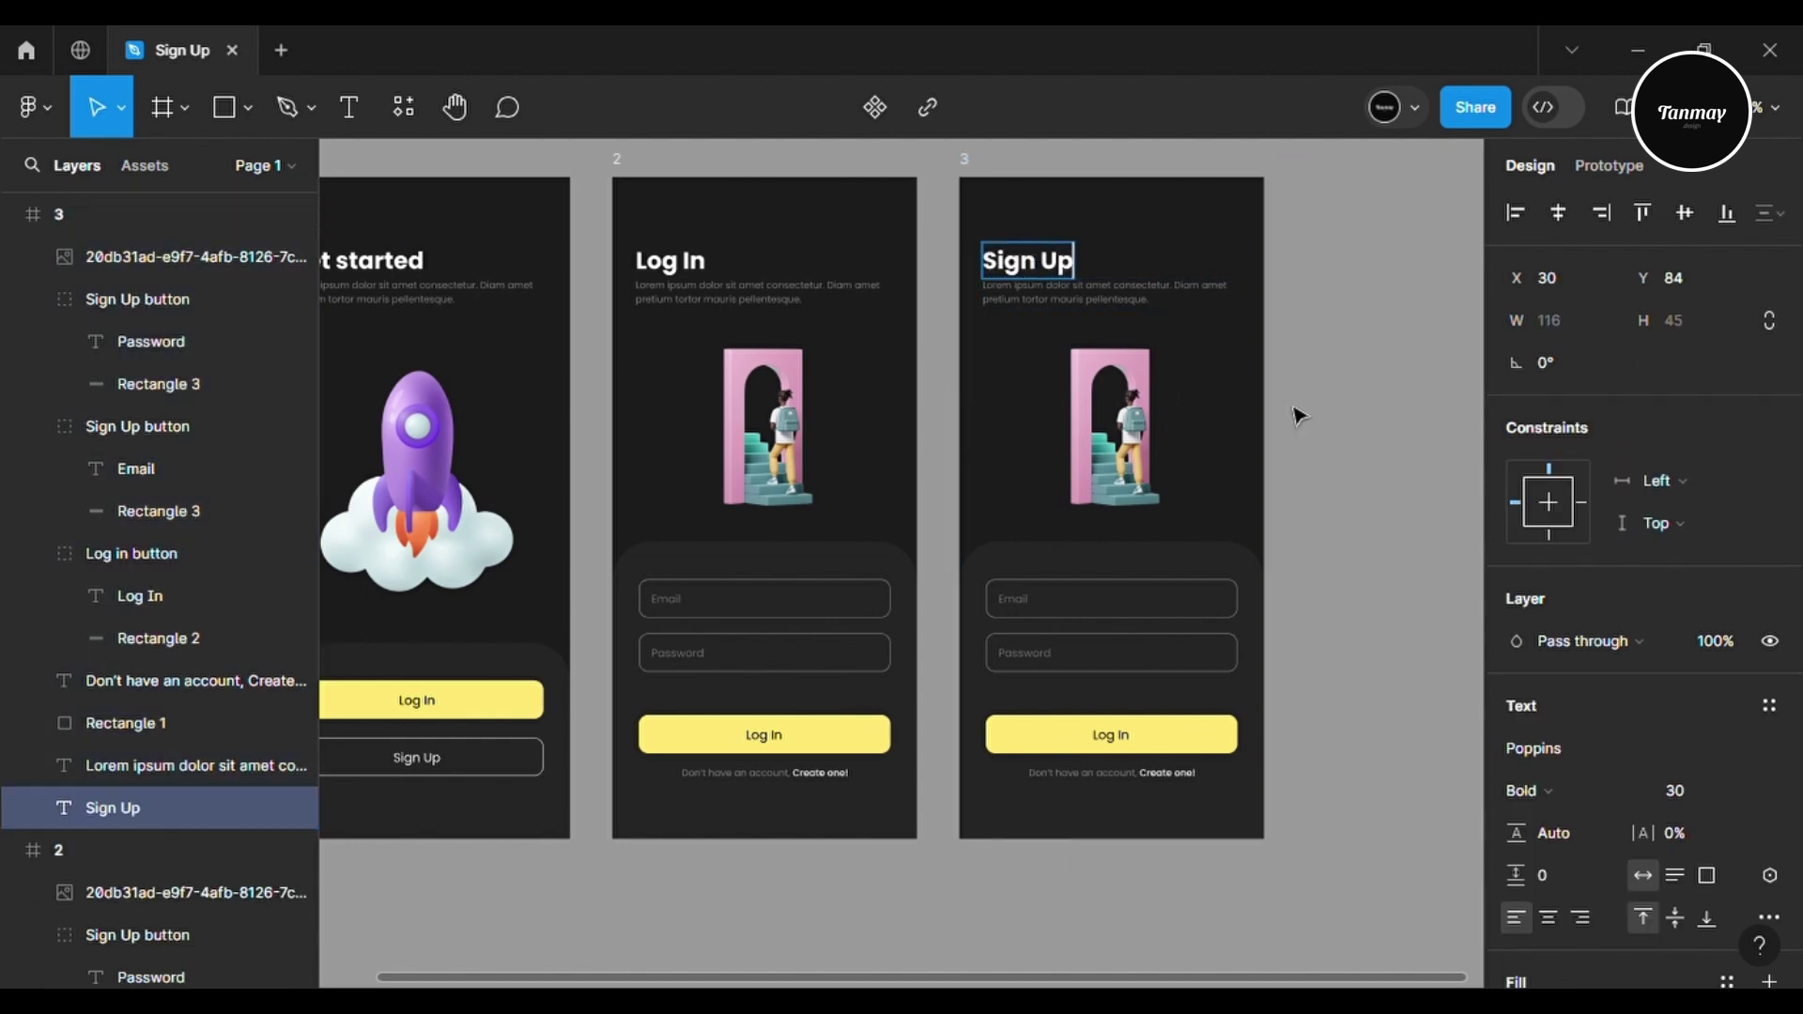
pyautogui.press('Escape')
# Delete the doorway illustration from the Sign Up frame and stretch its panel upward to a height of 617
pyautogui.click(1113, 427)
pyautogui.press('Delete')
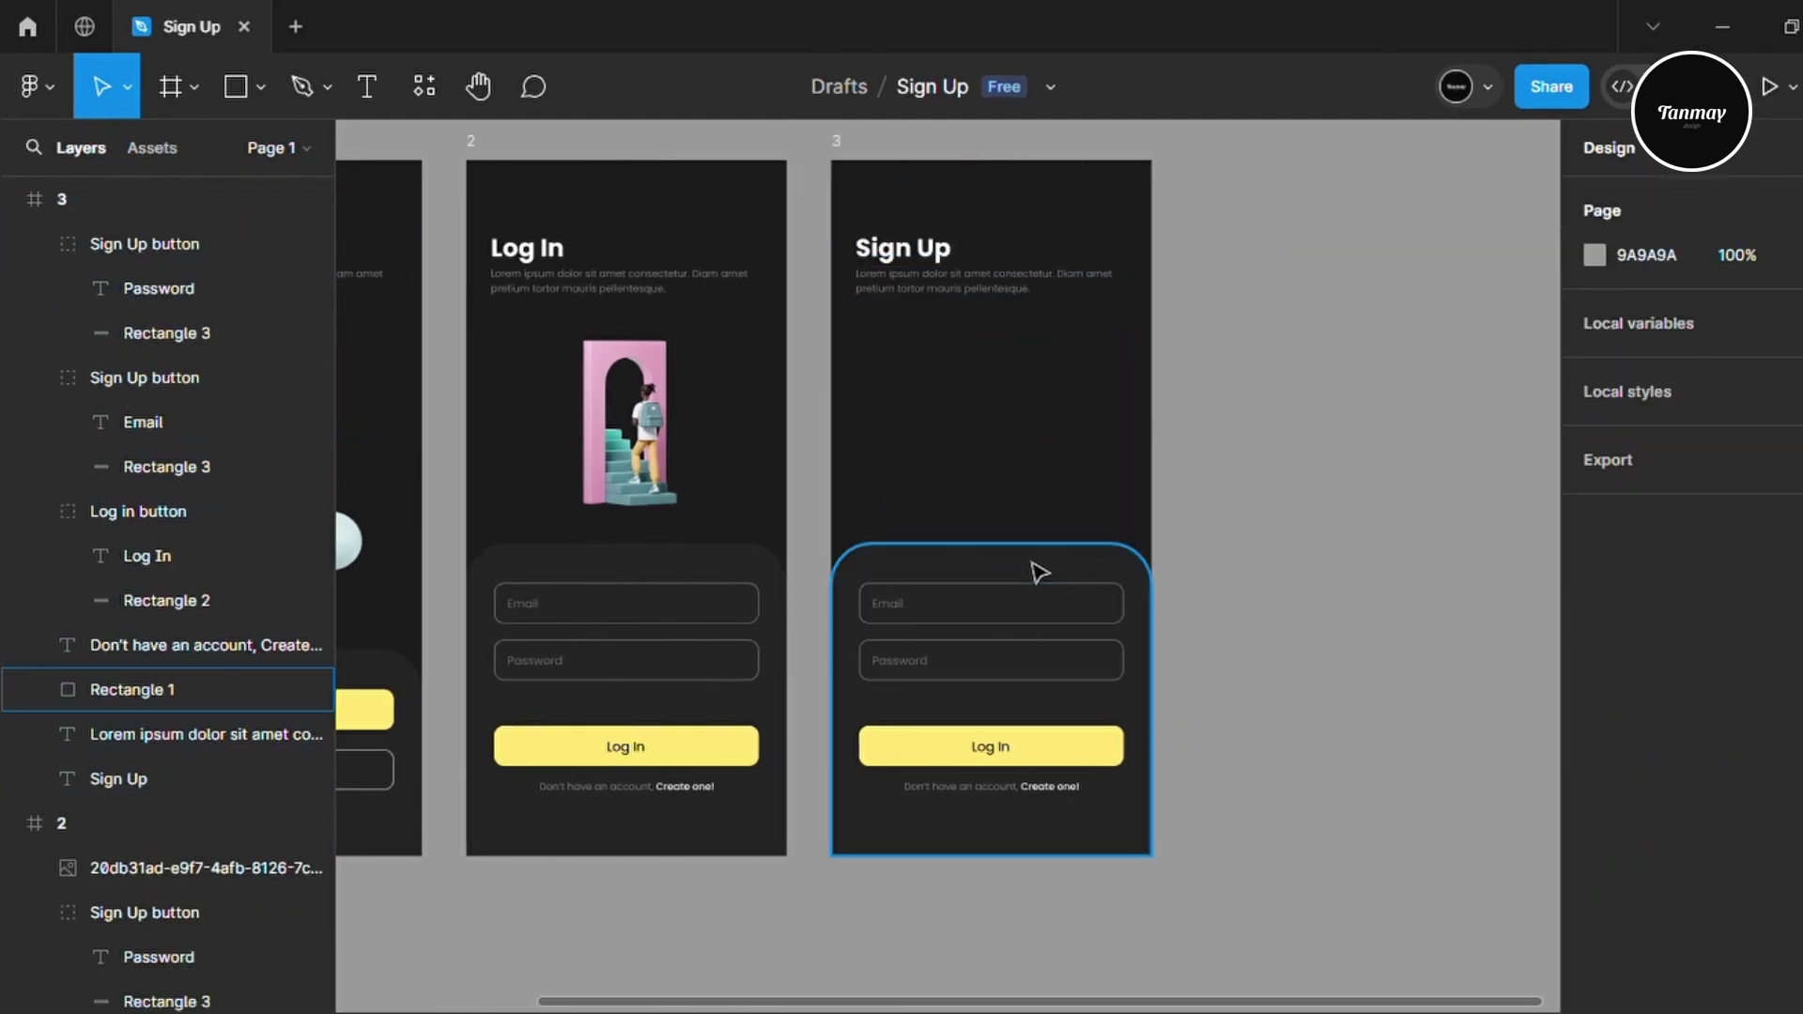
pyautogui.click(1038, 571)
pyautogui.moveTo(1038, 543); pyautogui.dragTo(1034, 348)
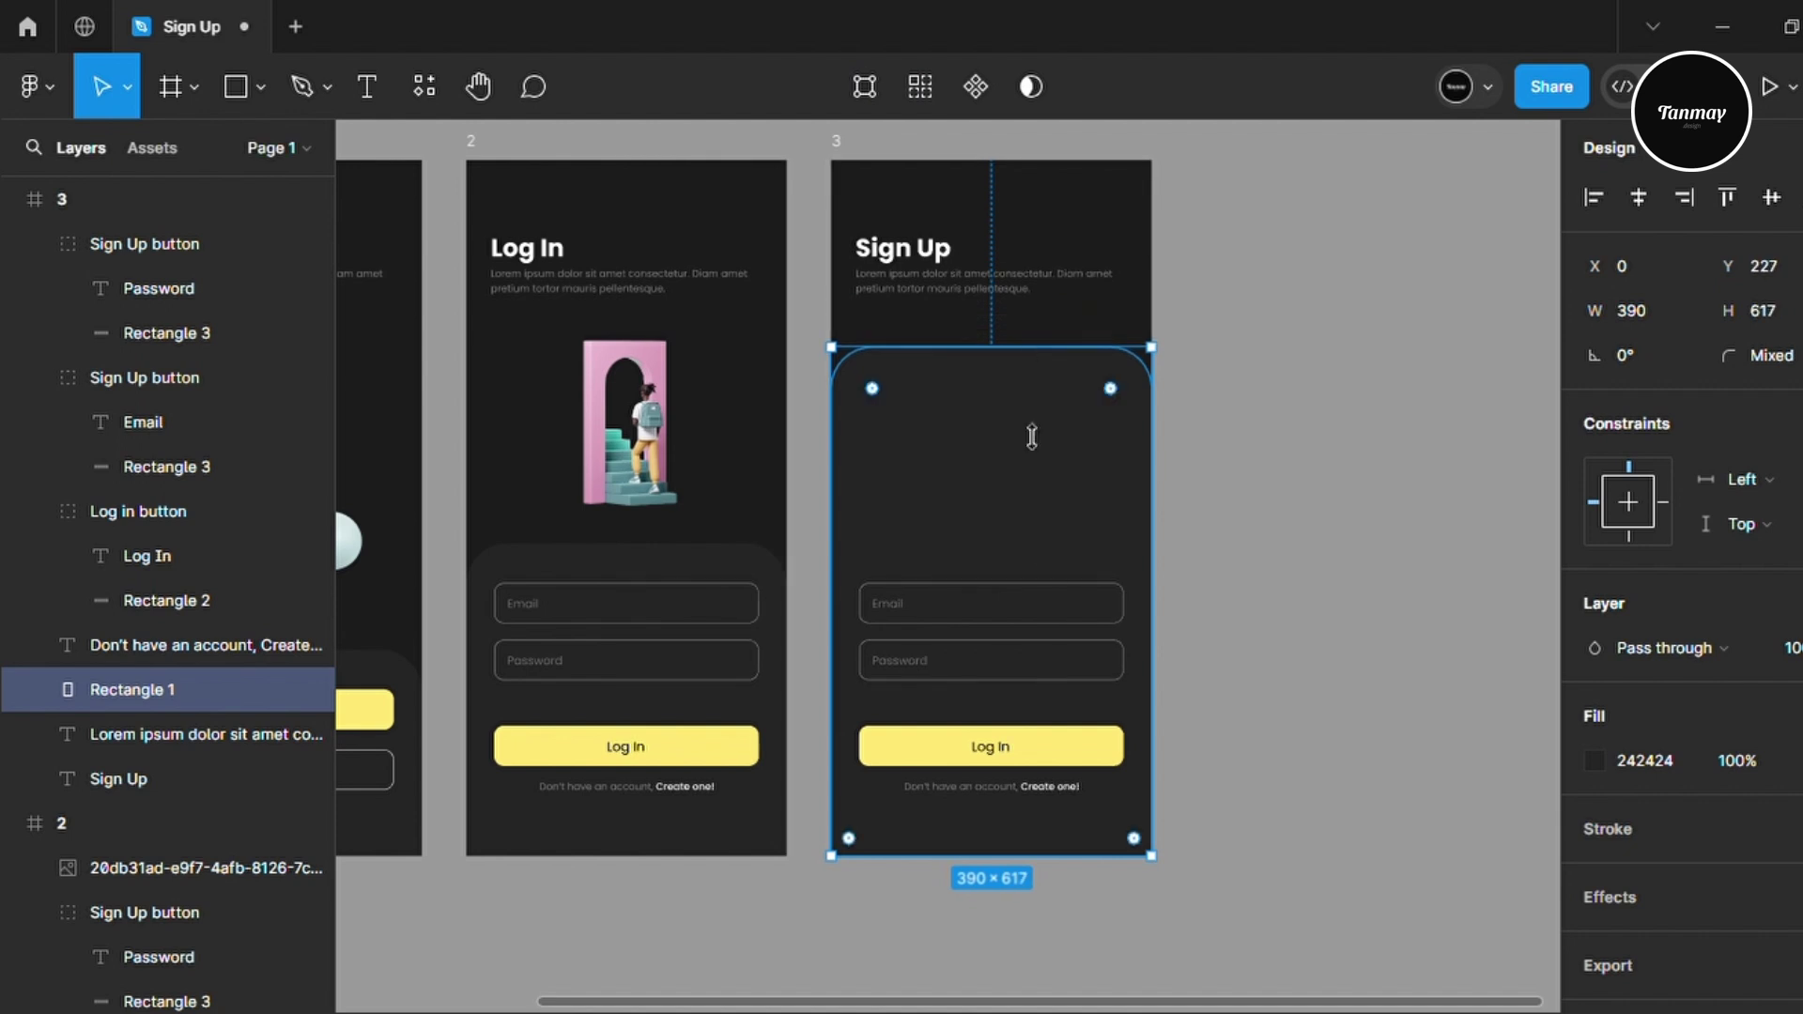
# Move the Sign Up frame's Email and Password fields together up to the upper part of the panel
pyautogui.click(897, 623)
pyautogui.keyDown('shift'); pyautogui.click(918, 662); pyautogui.keyUp('shift')
pyautogui.moveTo(917, 663); pyautogui.dragTo(933, 475)
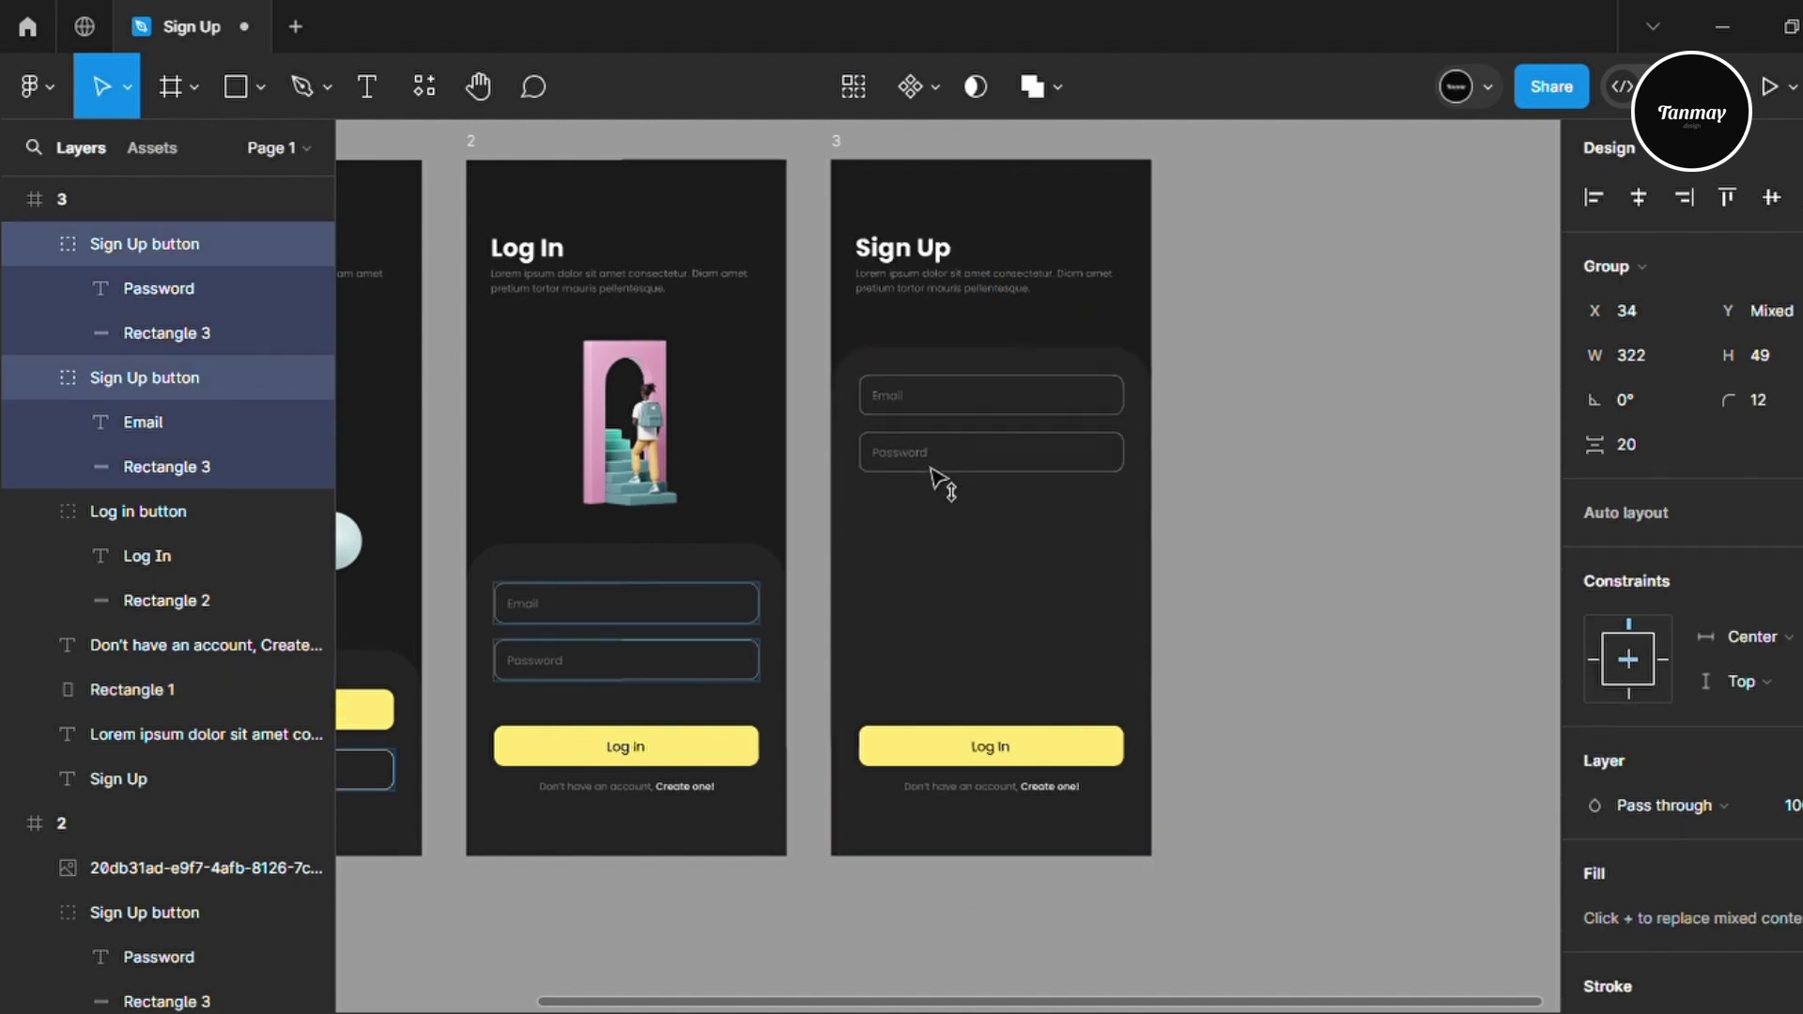
# Duplicate the Sign Up frame's Password field below itself and change the copy's label to "Mobile"
pyautogui.click(967, 554)
pyautogui.moveTo(925, 484); pyautogui.dragTo(920, 534)
pyautogui.doubleClick(925, 535)
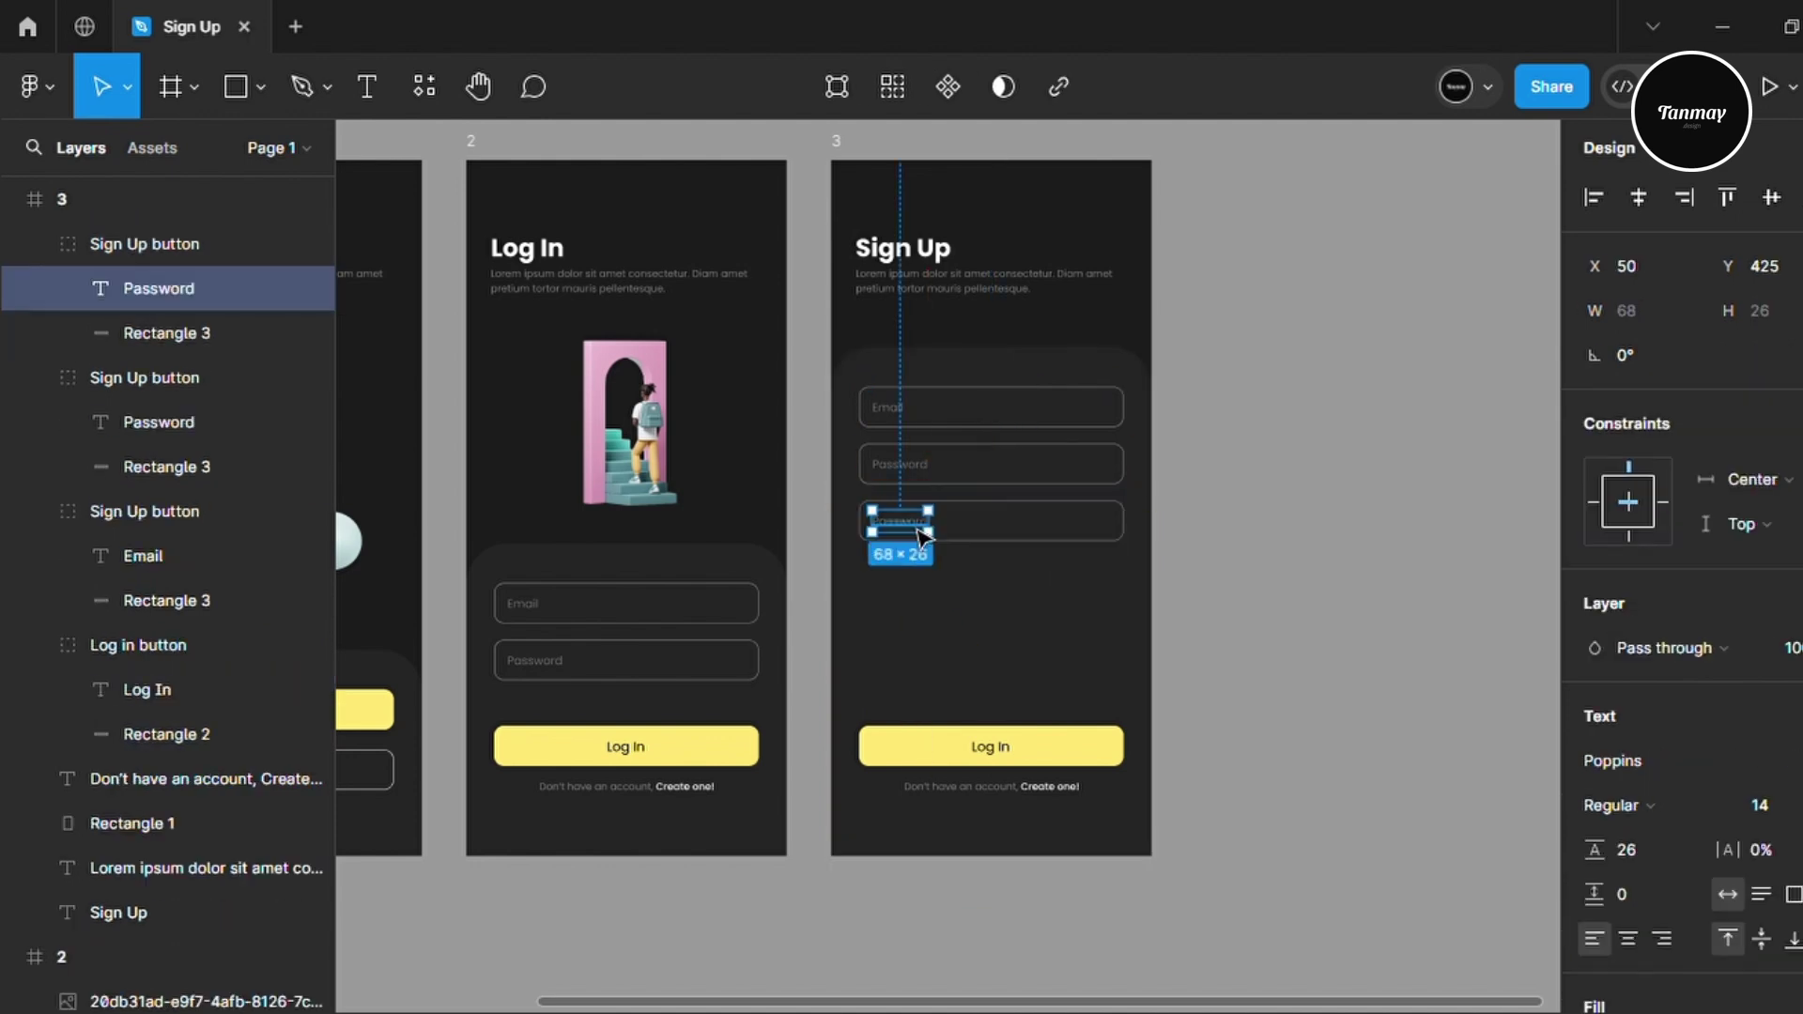
pyautogui.press('Return')
pyautogui.write('Mobile')
pyautogui.press('Escape')
# Add a fourth input field above Email on the Sign Up frame and label it "Username"
pyautogui.press('Tab')
pyautogui.write('U')
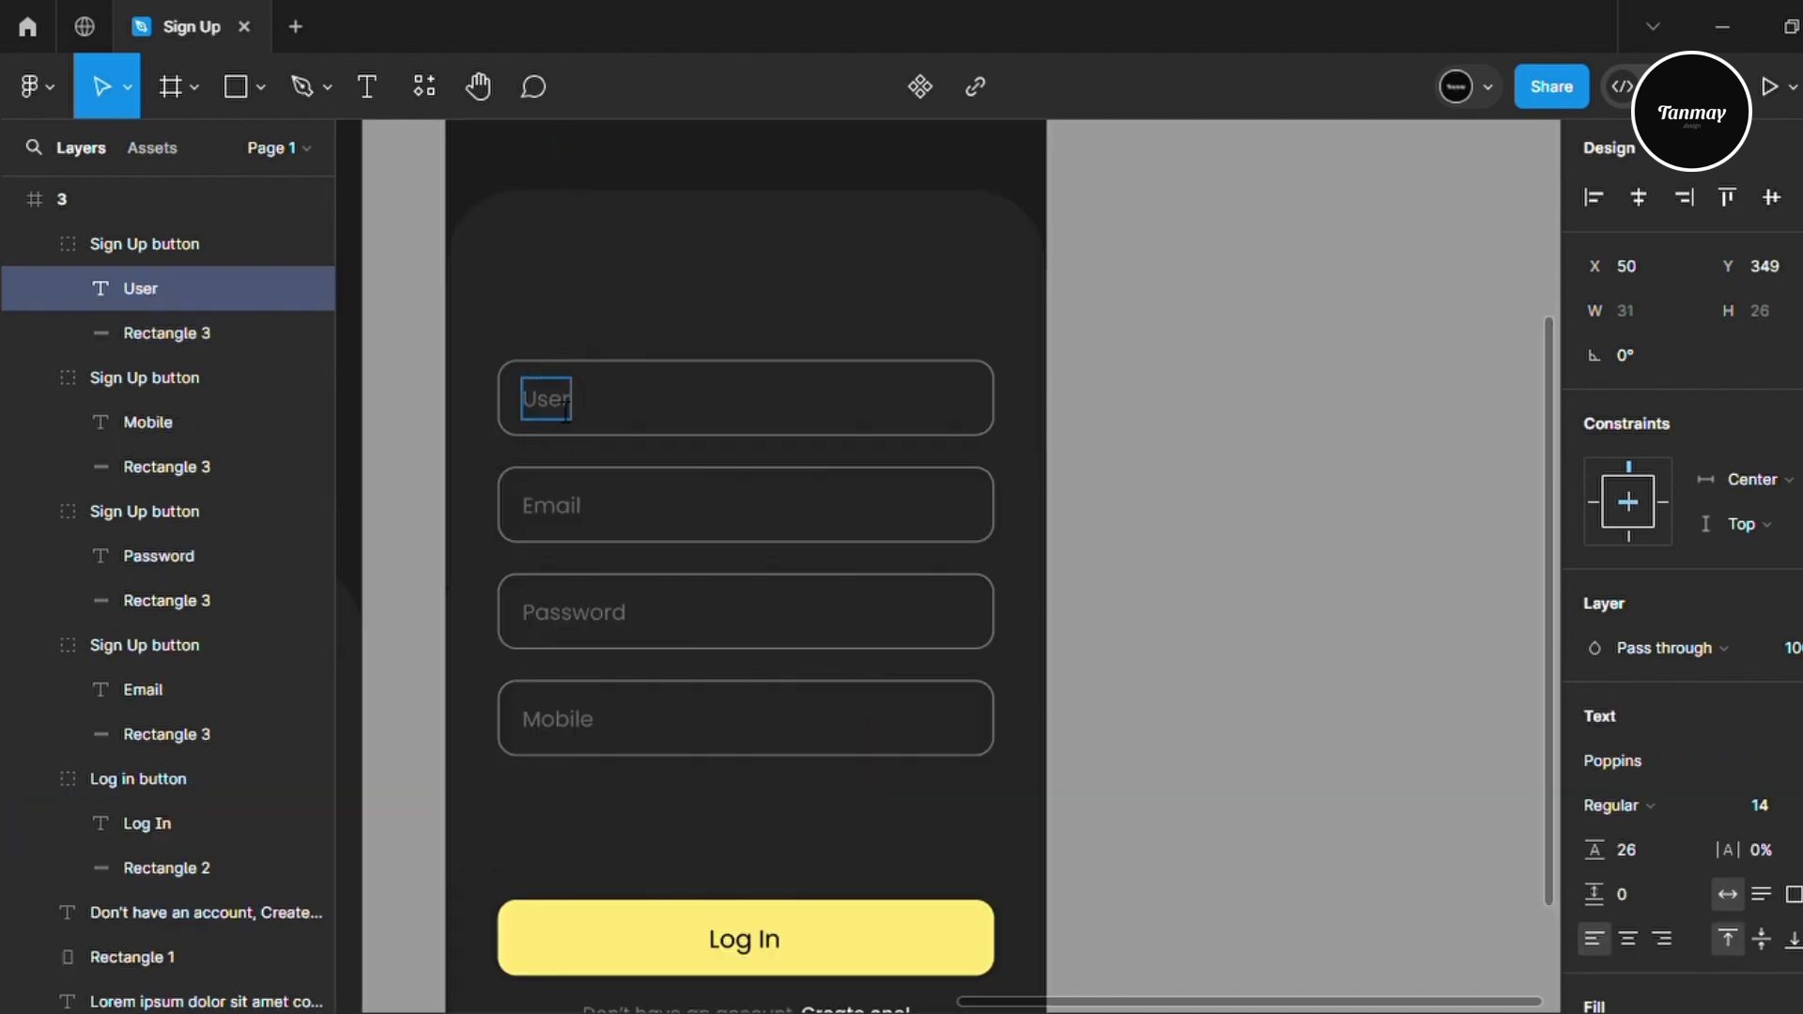
pyautogui.press('Escape')
# Shift the Sign Up frame's four input fields together slightly upward and change the yellow button's label to "Sign UP"
pyautogui.click(1123, 527)
pyautogui.moveTo(1163, 833); pyautogui.dragTo(483, 347)
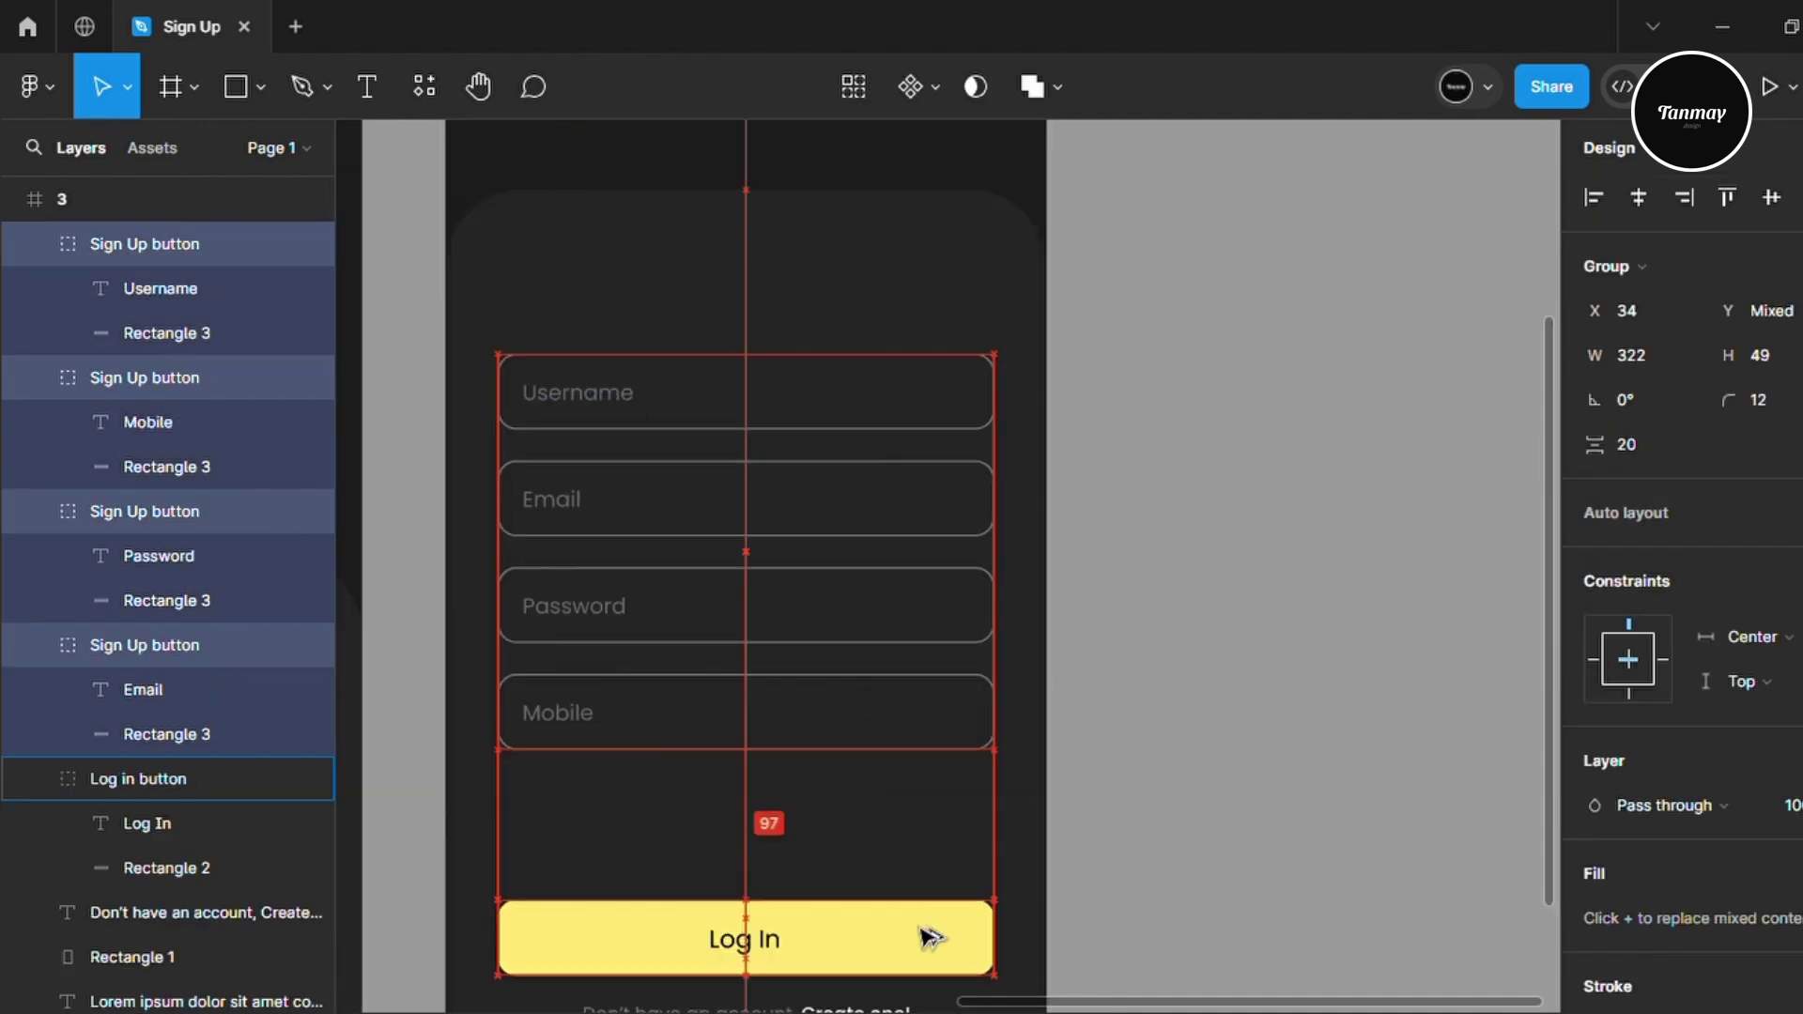
pyautogui.click(752, 329)
pyautogui.moveTo(773, 193); pyautogui.dragTo(789, 272)
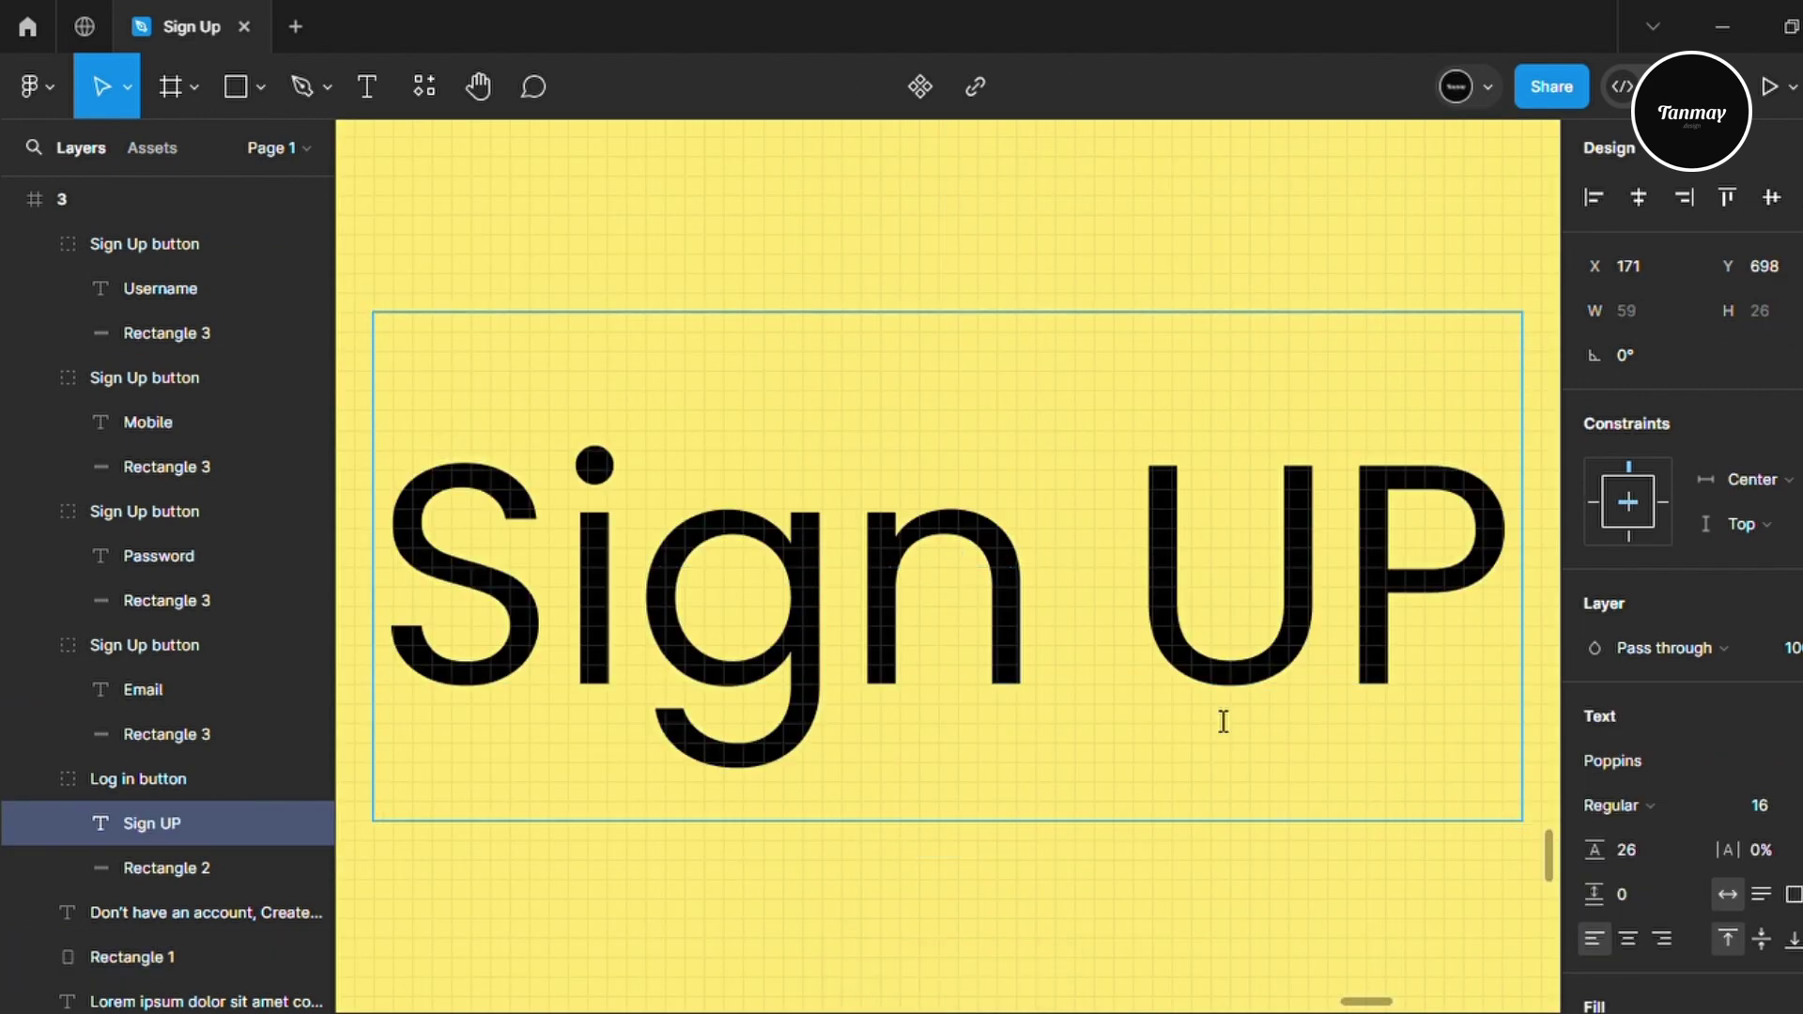
pyautogui.press('Escape')
# Reword the prompt beneath the Sign UP button to "Already have an account, Log In"
pyautogui.scroll(-3, 1258, 929)
pyautogui.scroll(-5, 1258, 930)
pyautogui.click(1077, 686)
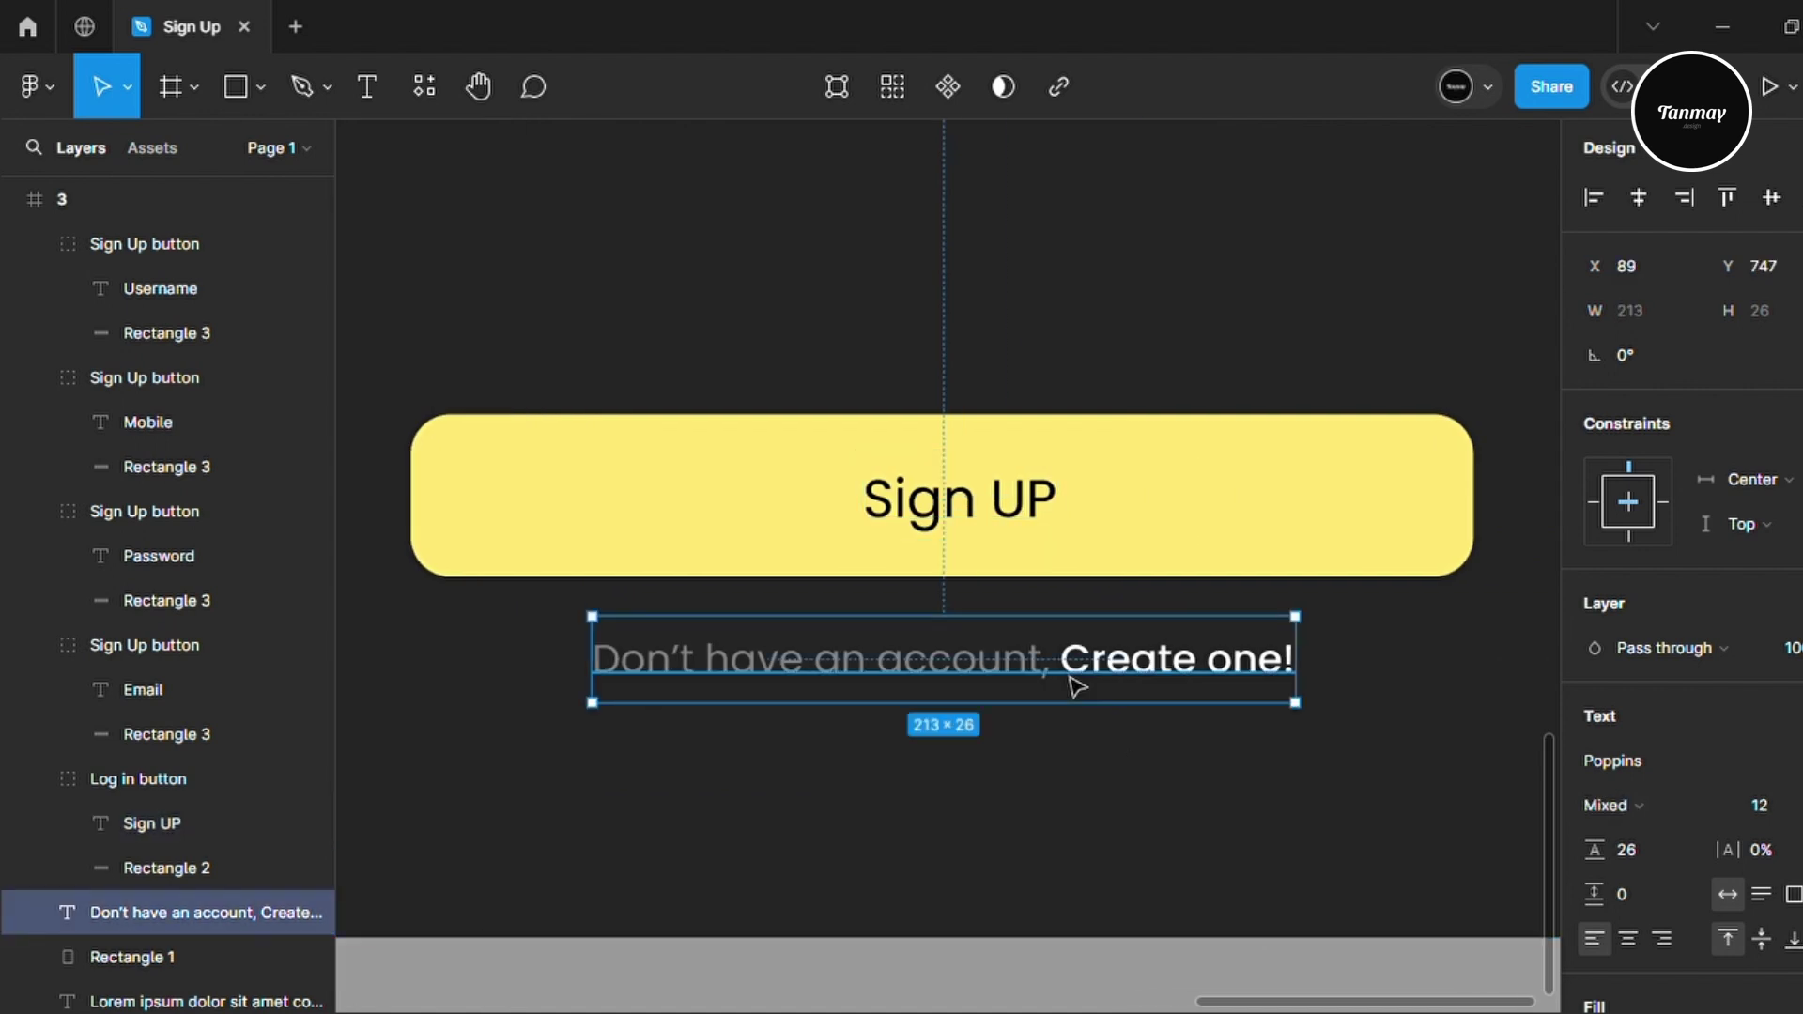
pyautogui.doubleClick(1077, 687)
pyautogui.moveTo(706, 672); pyautogui.dragTo(582, 692)
pyautogui.write('Already')
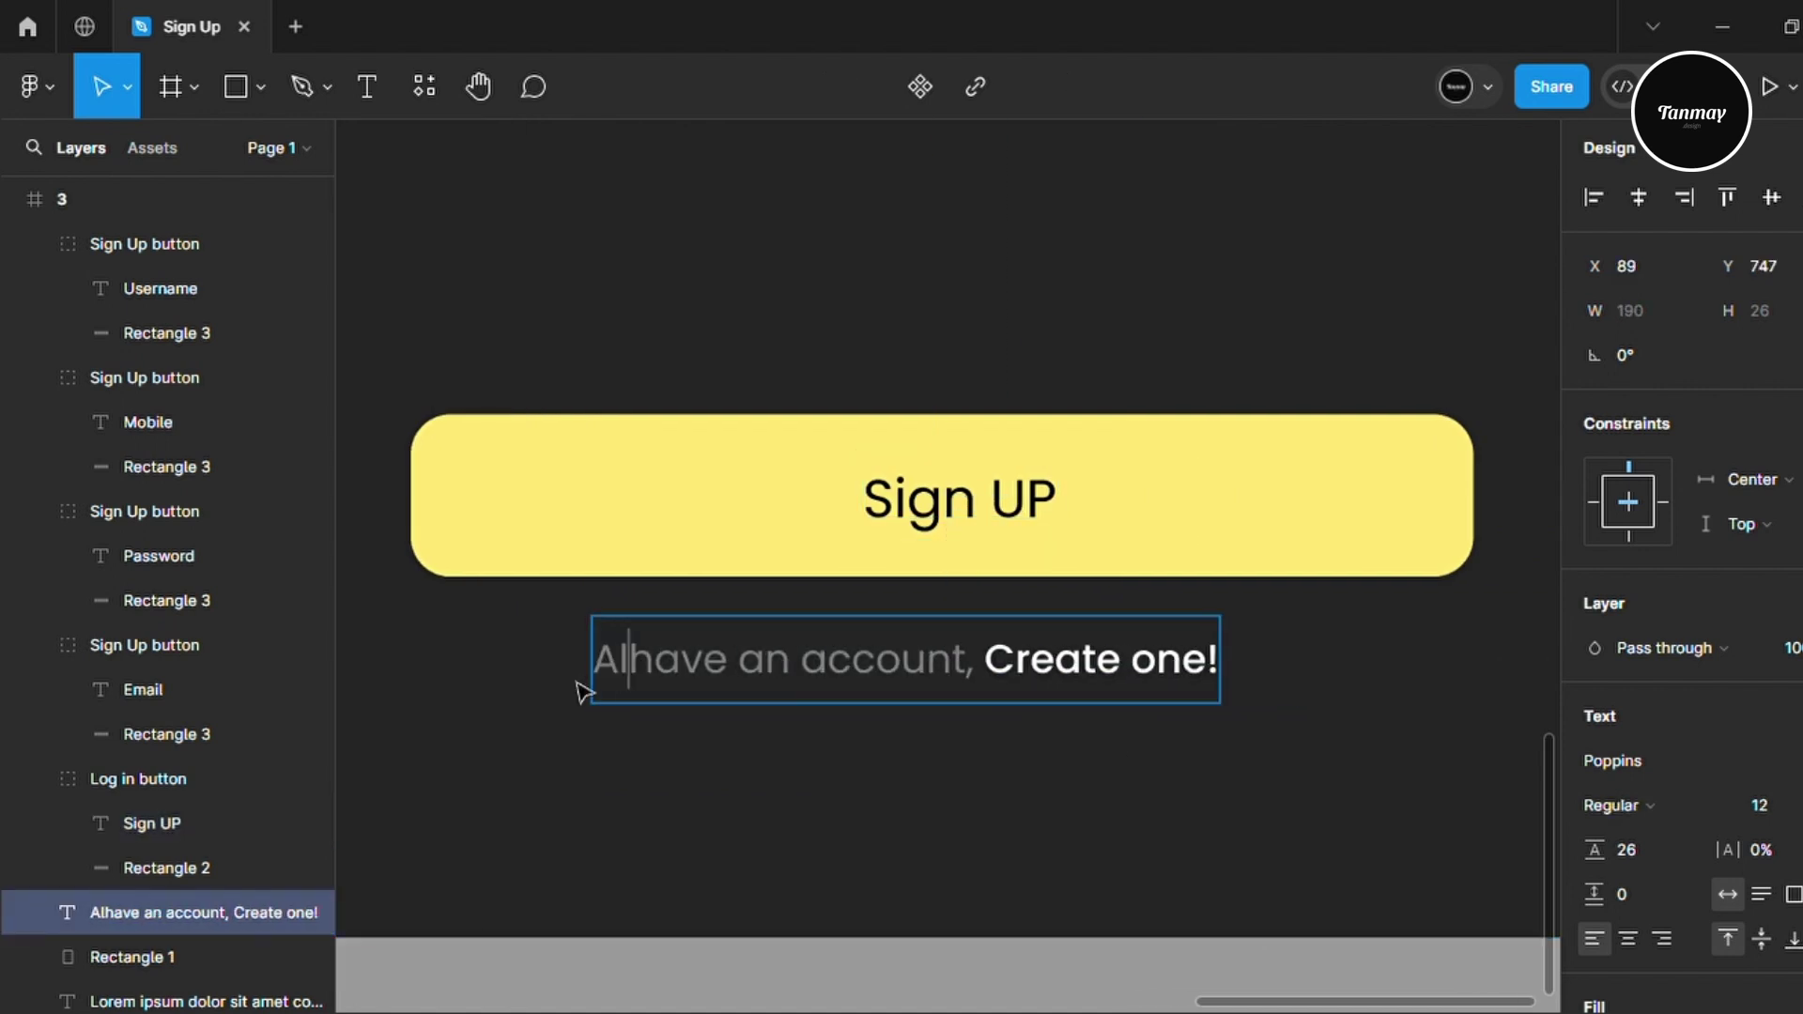
pyautogui.press('Escape')
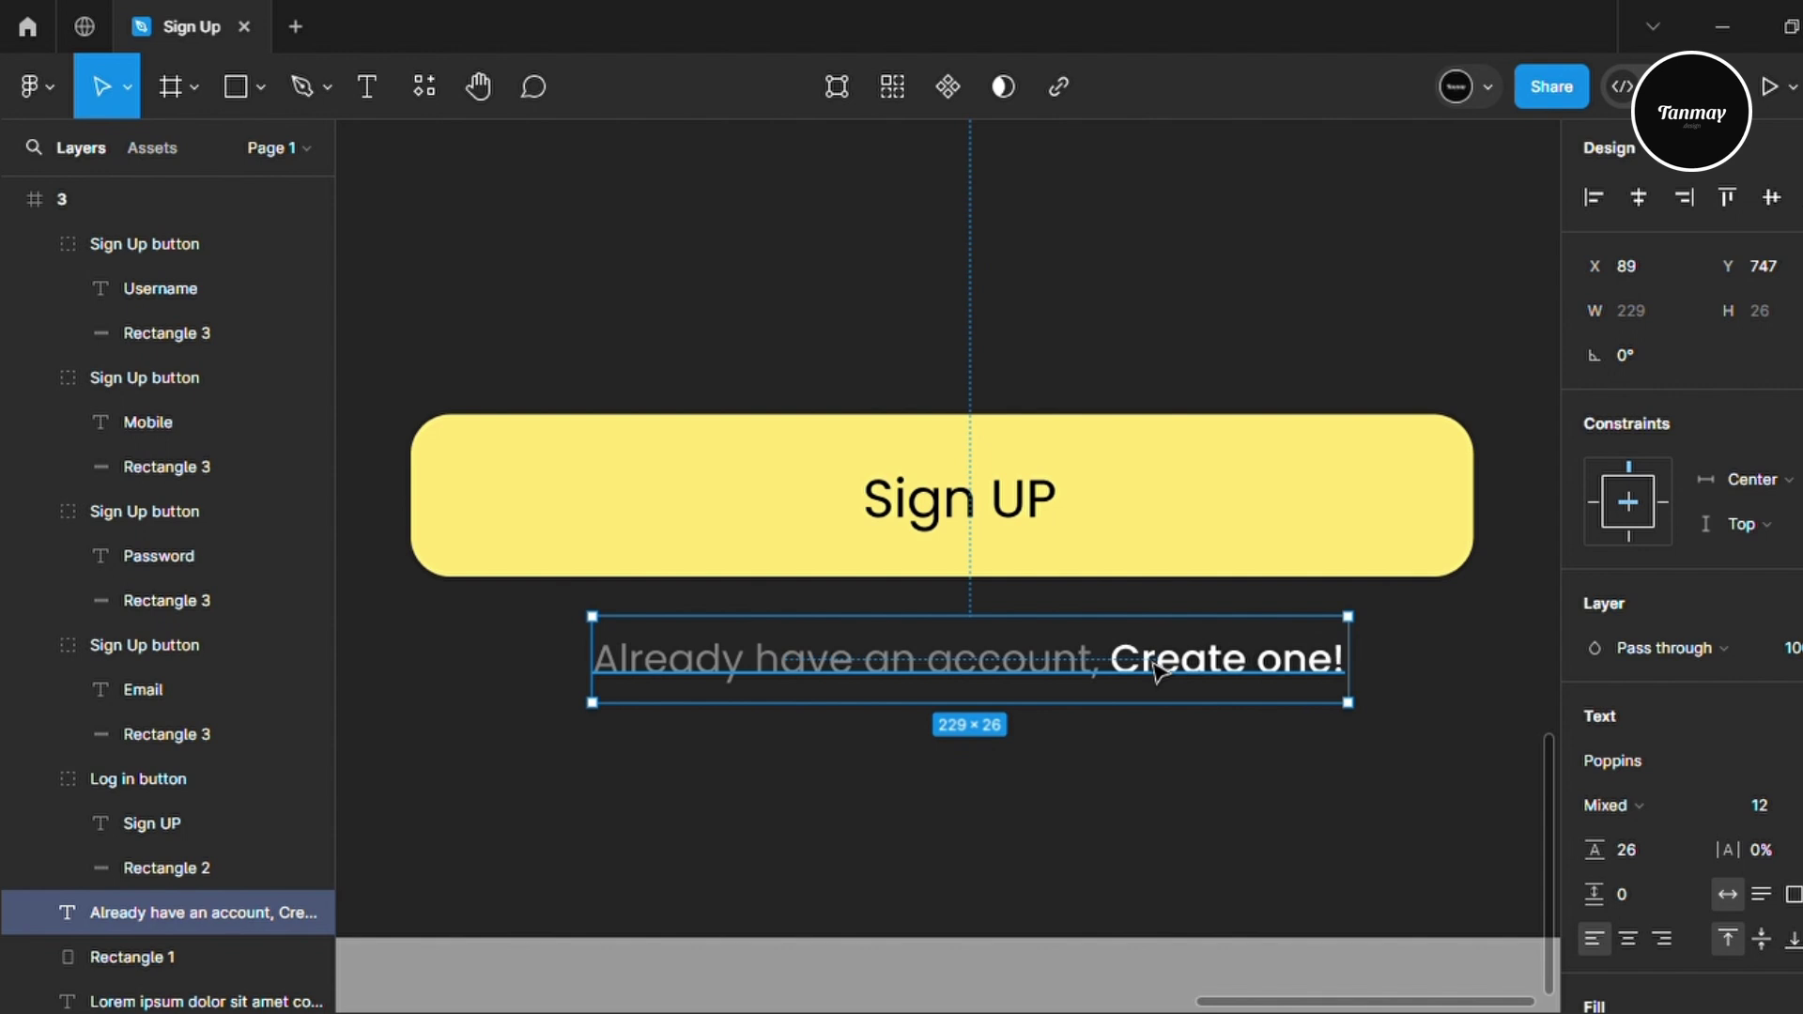
pyautogui.doubleClick(1136, 669)
pyautogui.moveTo(1110, 669); pyautogui.dragTo(1350, 669)
pyautogui.write('Log In')
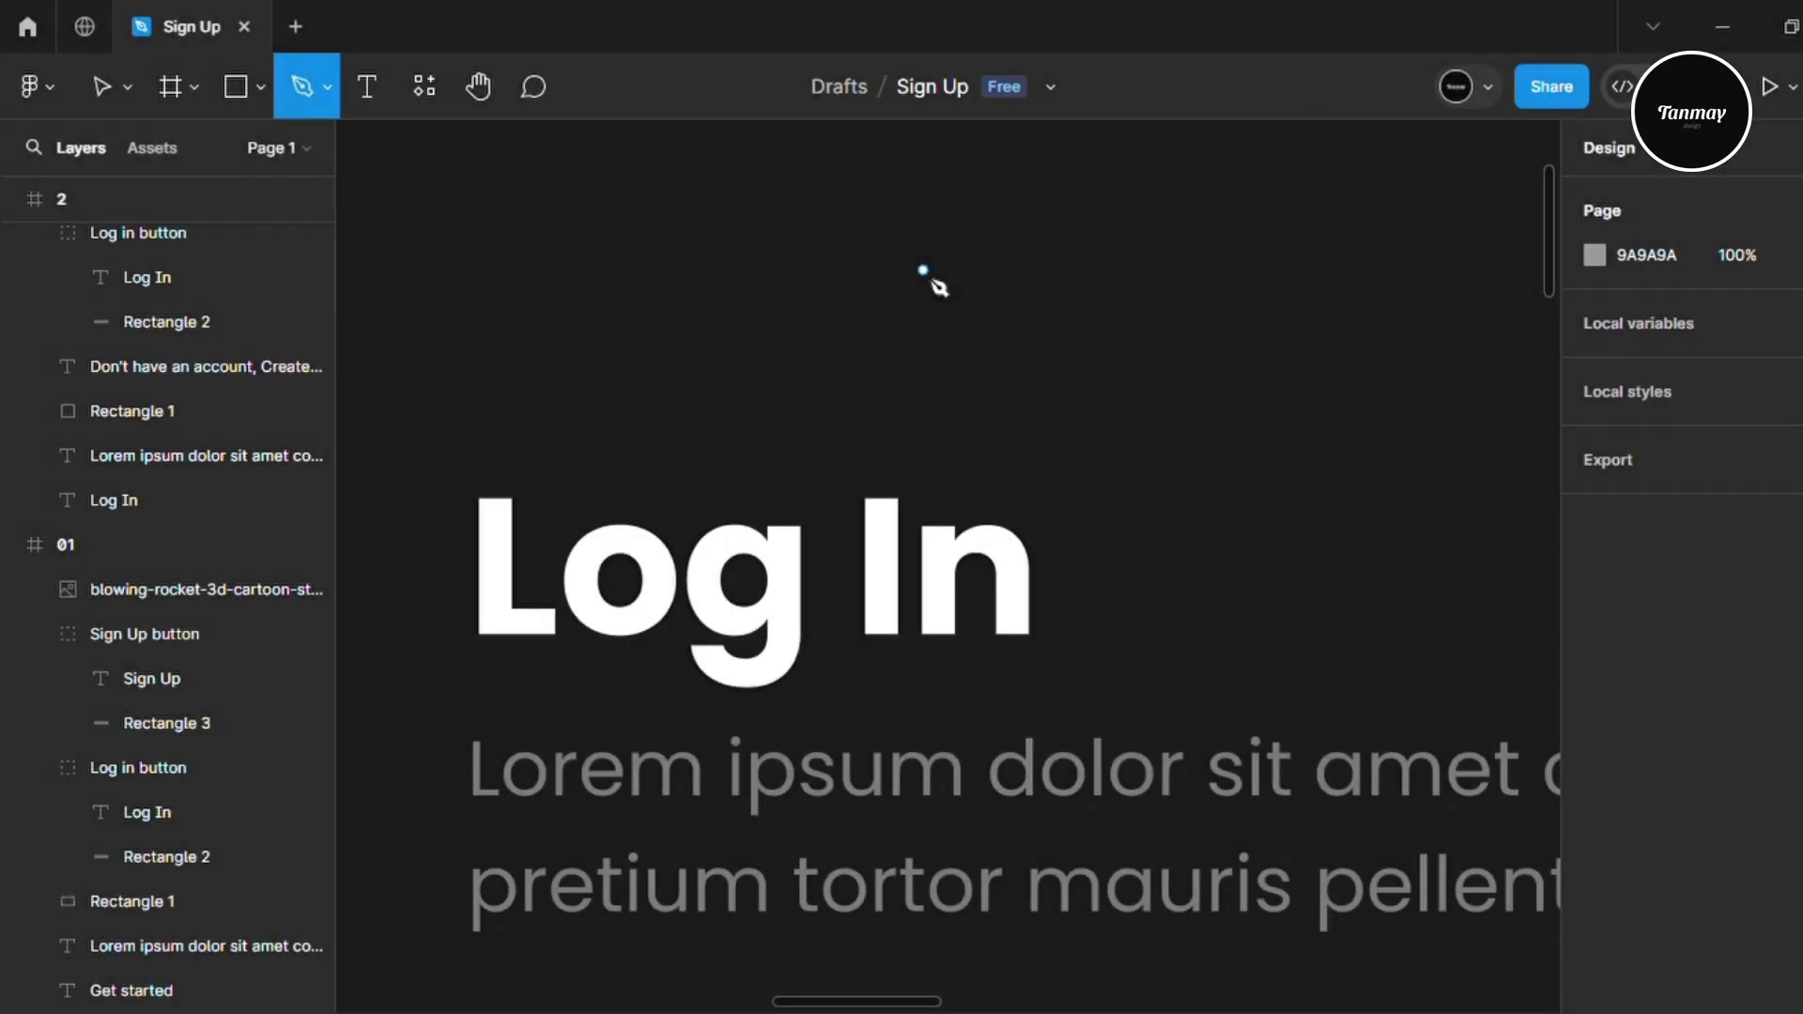
# Draw a left-pointing arrow about 21 × 12 above the Log In heading with the Pen tool and give it a FFFFFF stroke of width 2
pyautogui.click(923, 270)
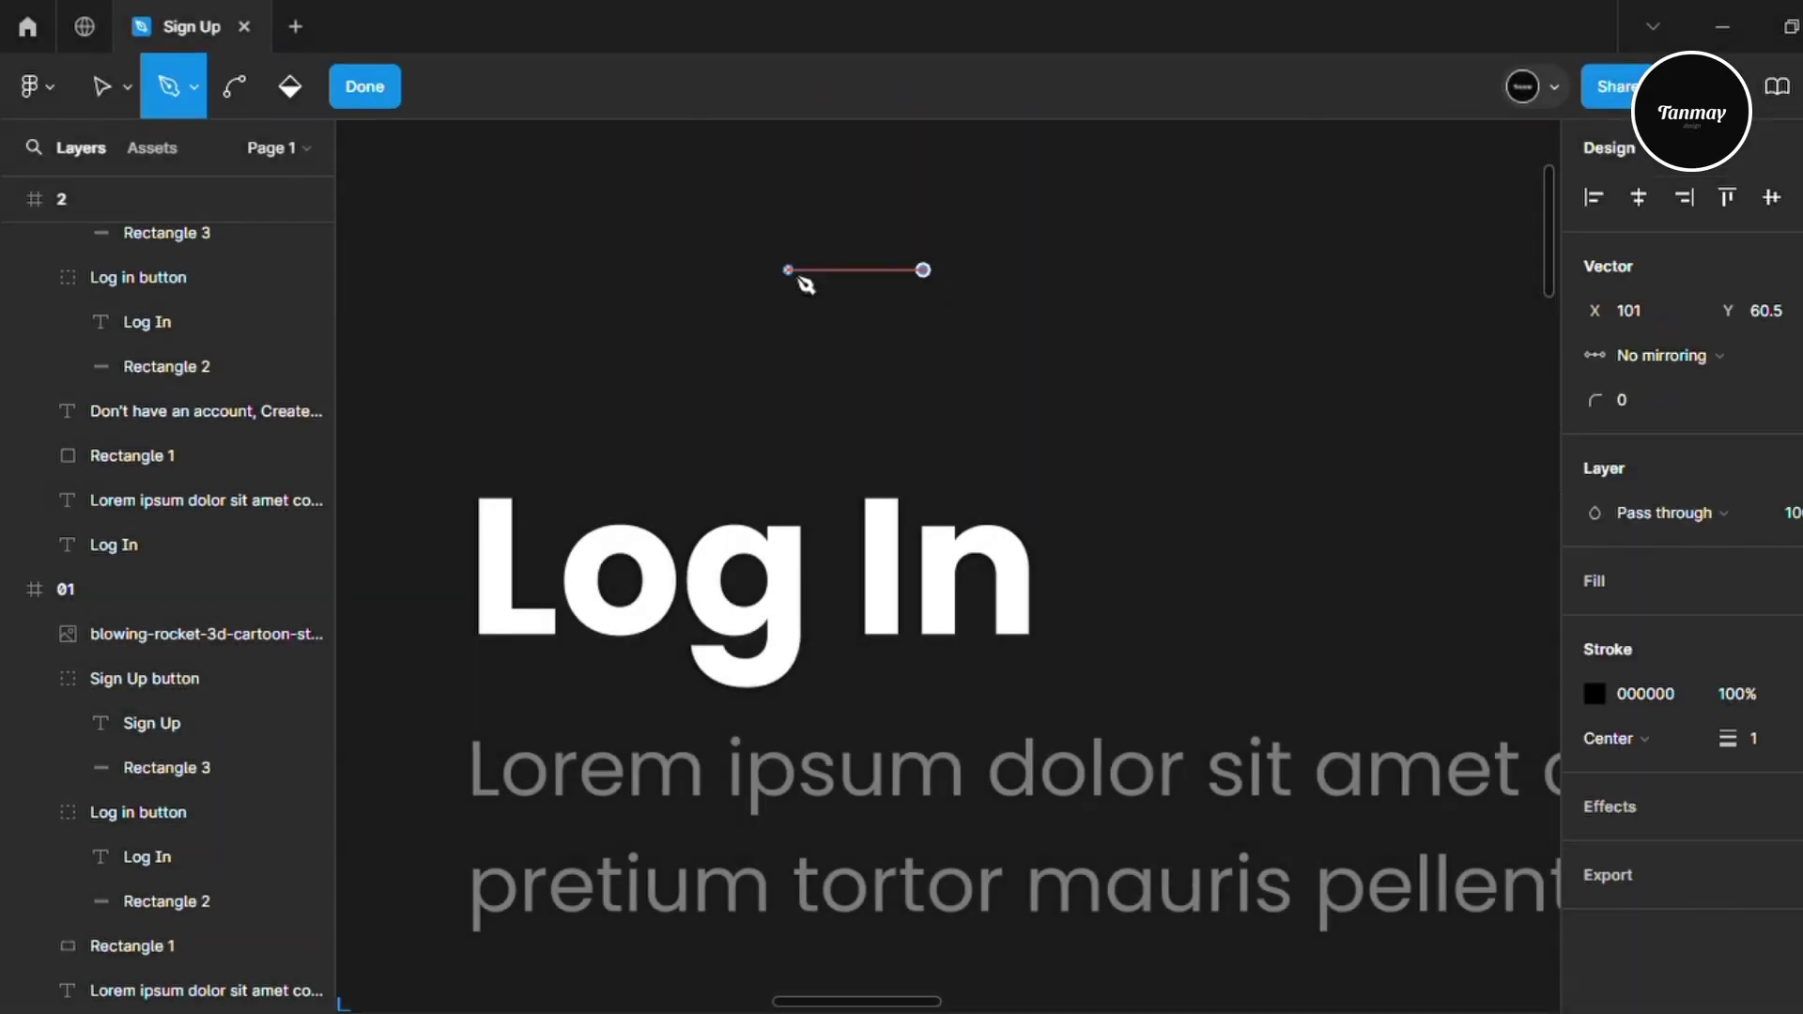
pyautogui.press('Escape')
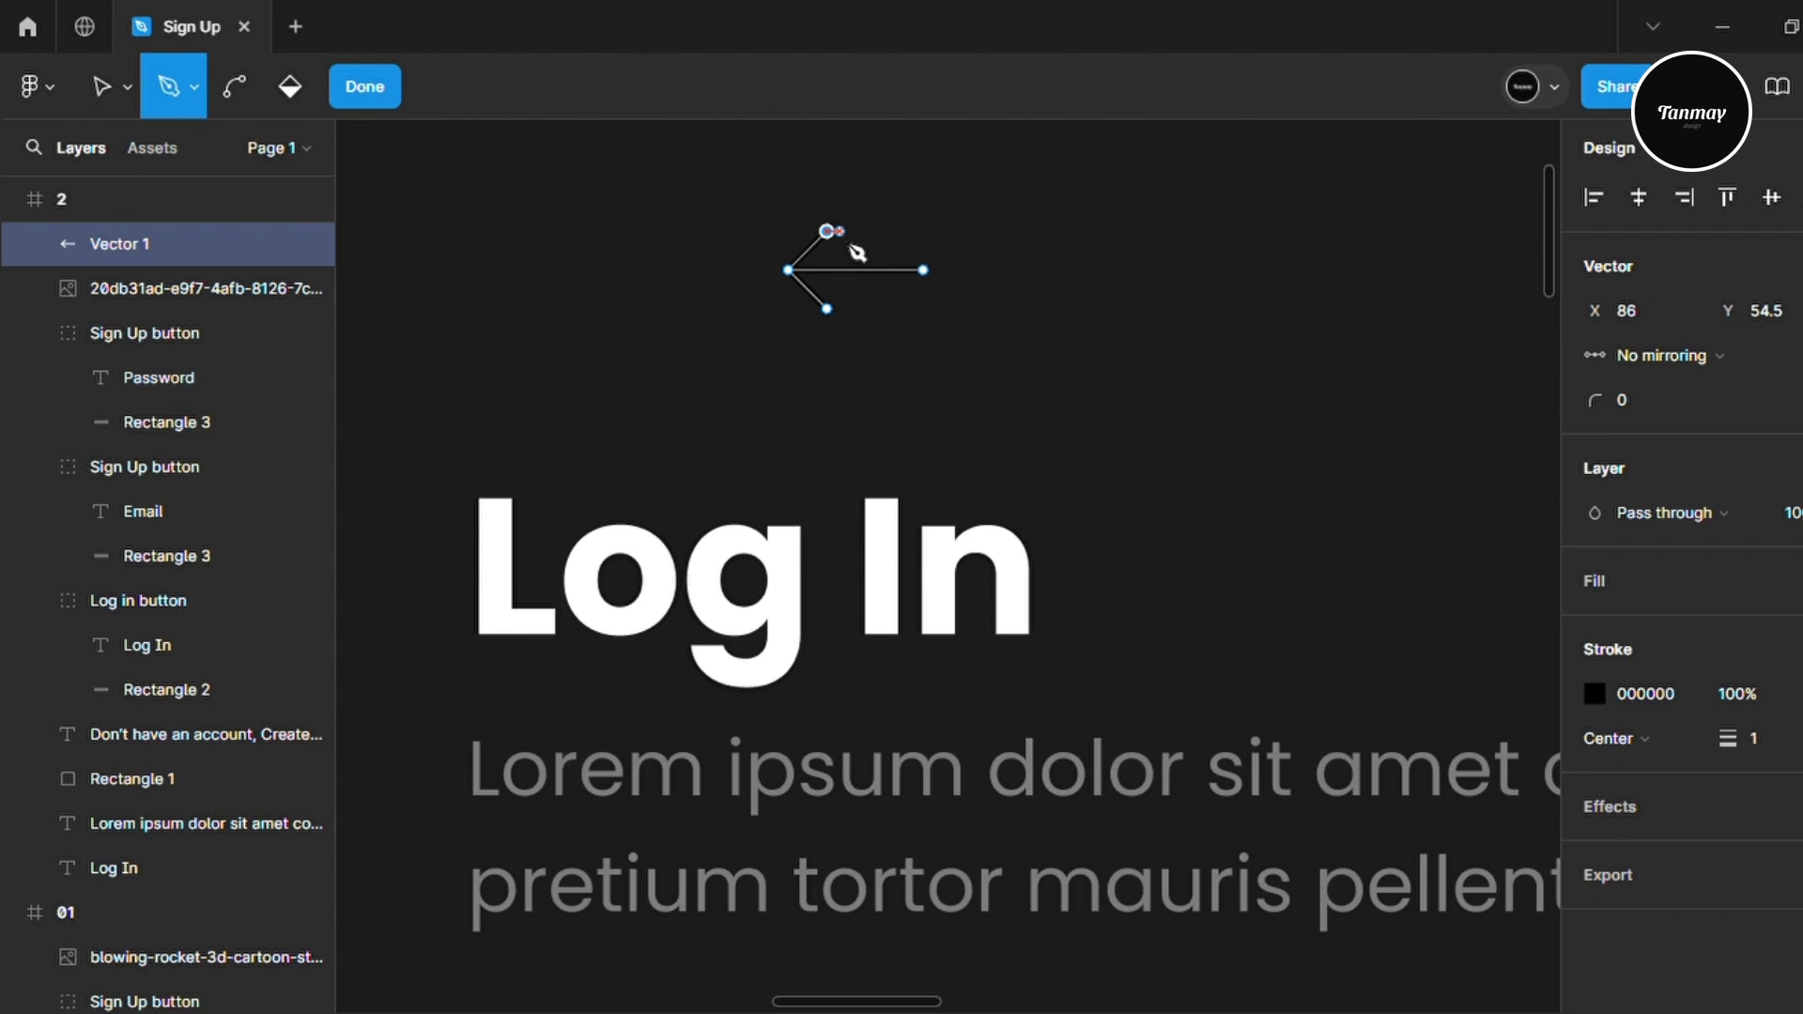
pyautogui.press('Escape')
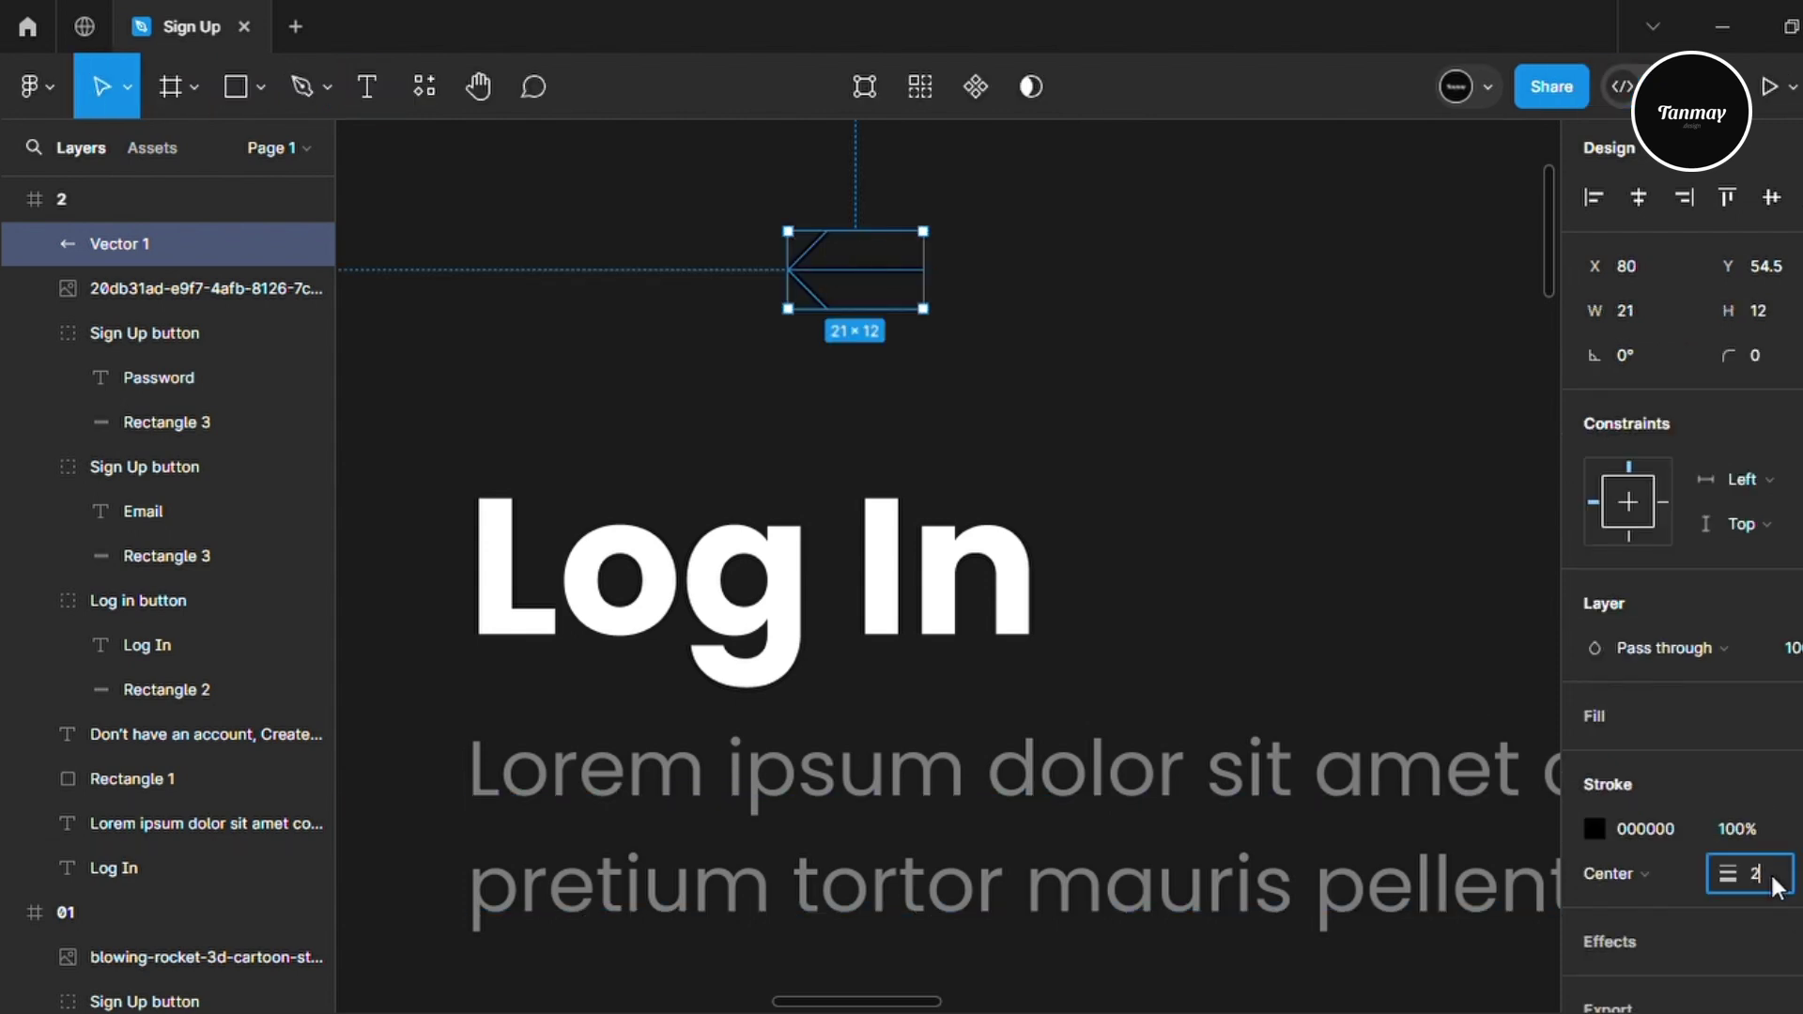
pyautogui.write('FFFFFF')
pyautogui.press('Return')
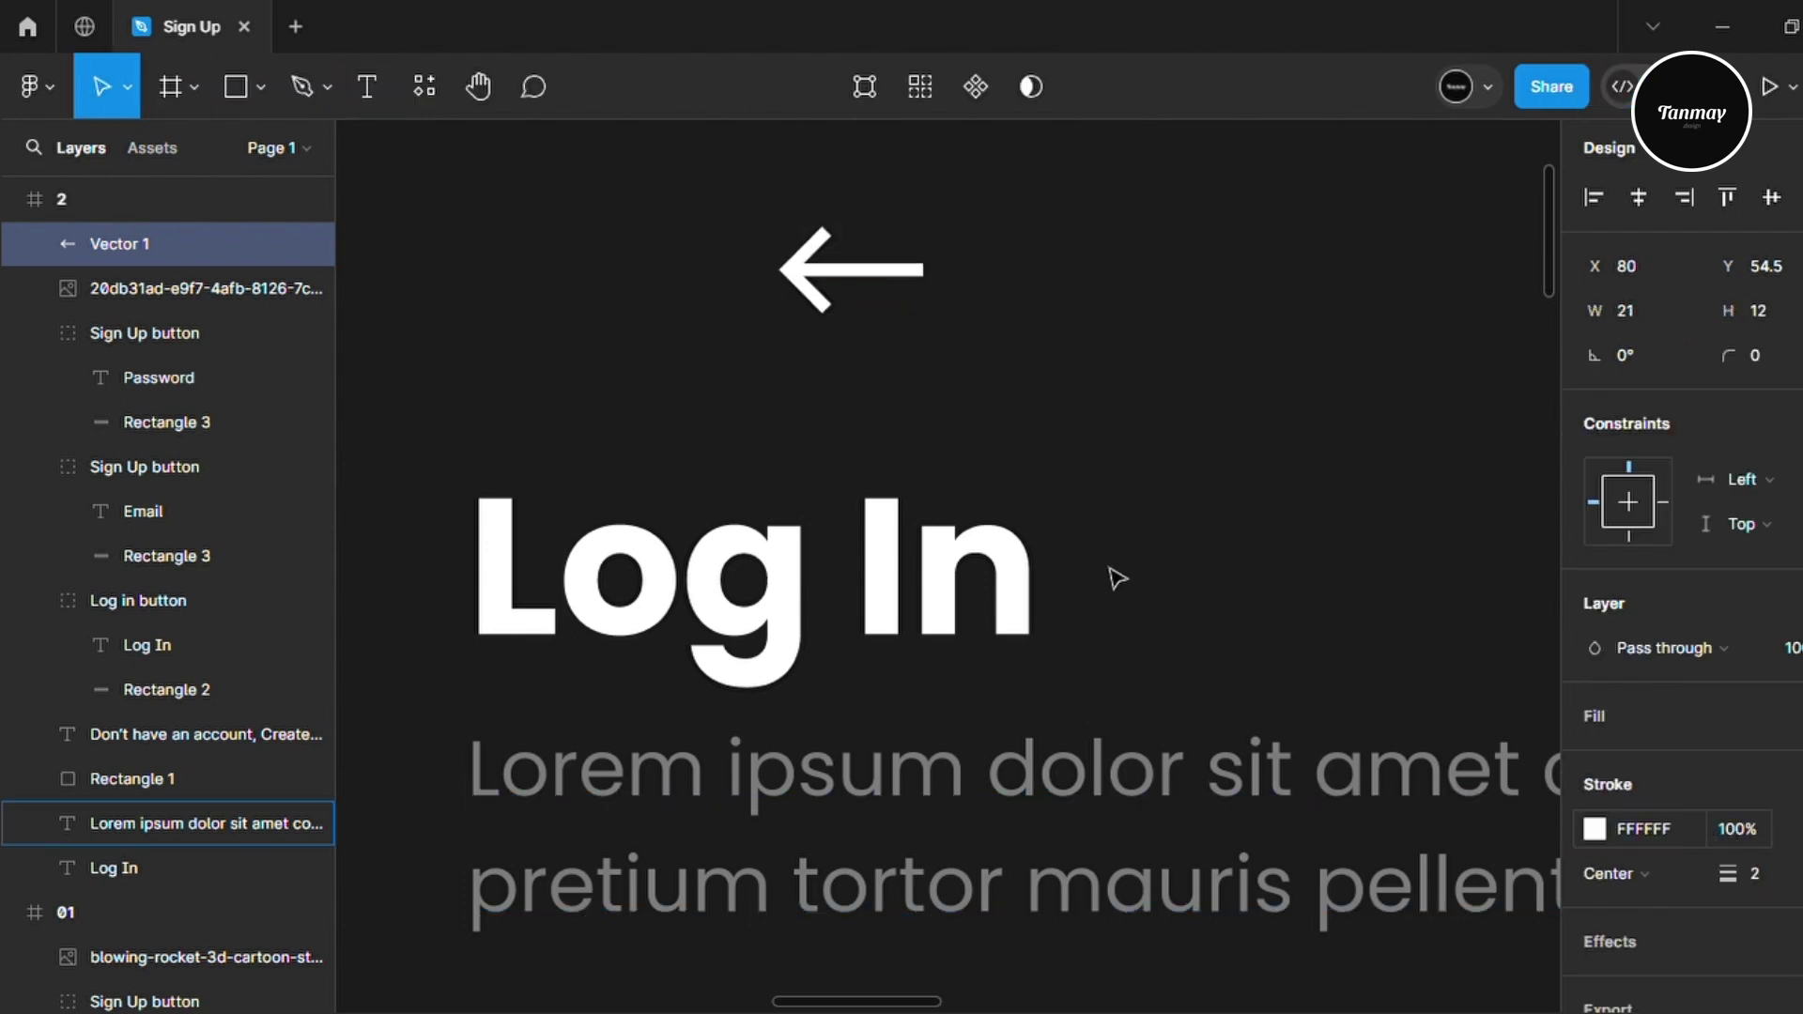
# Move the arrow to X 30, Y 60, flush with the Log In heading's left edge, and copy it to the Sign Up frame
pyautogui.scroll(-2, 1108, 573)
pyautogui.moveTo(960, 394); pyautogui.dragTo(762, 415)
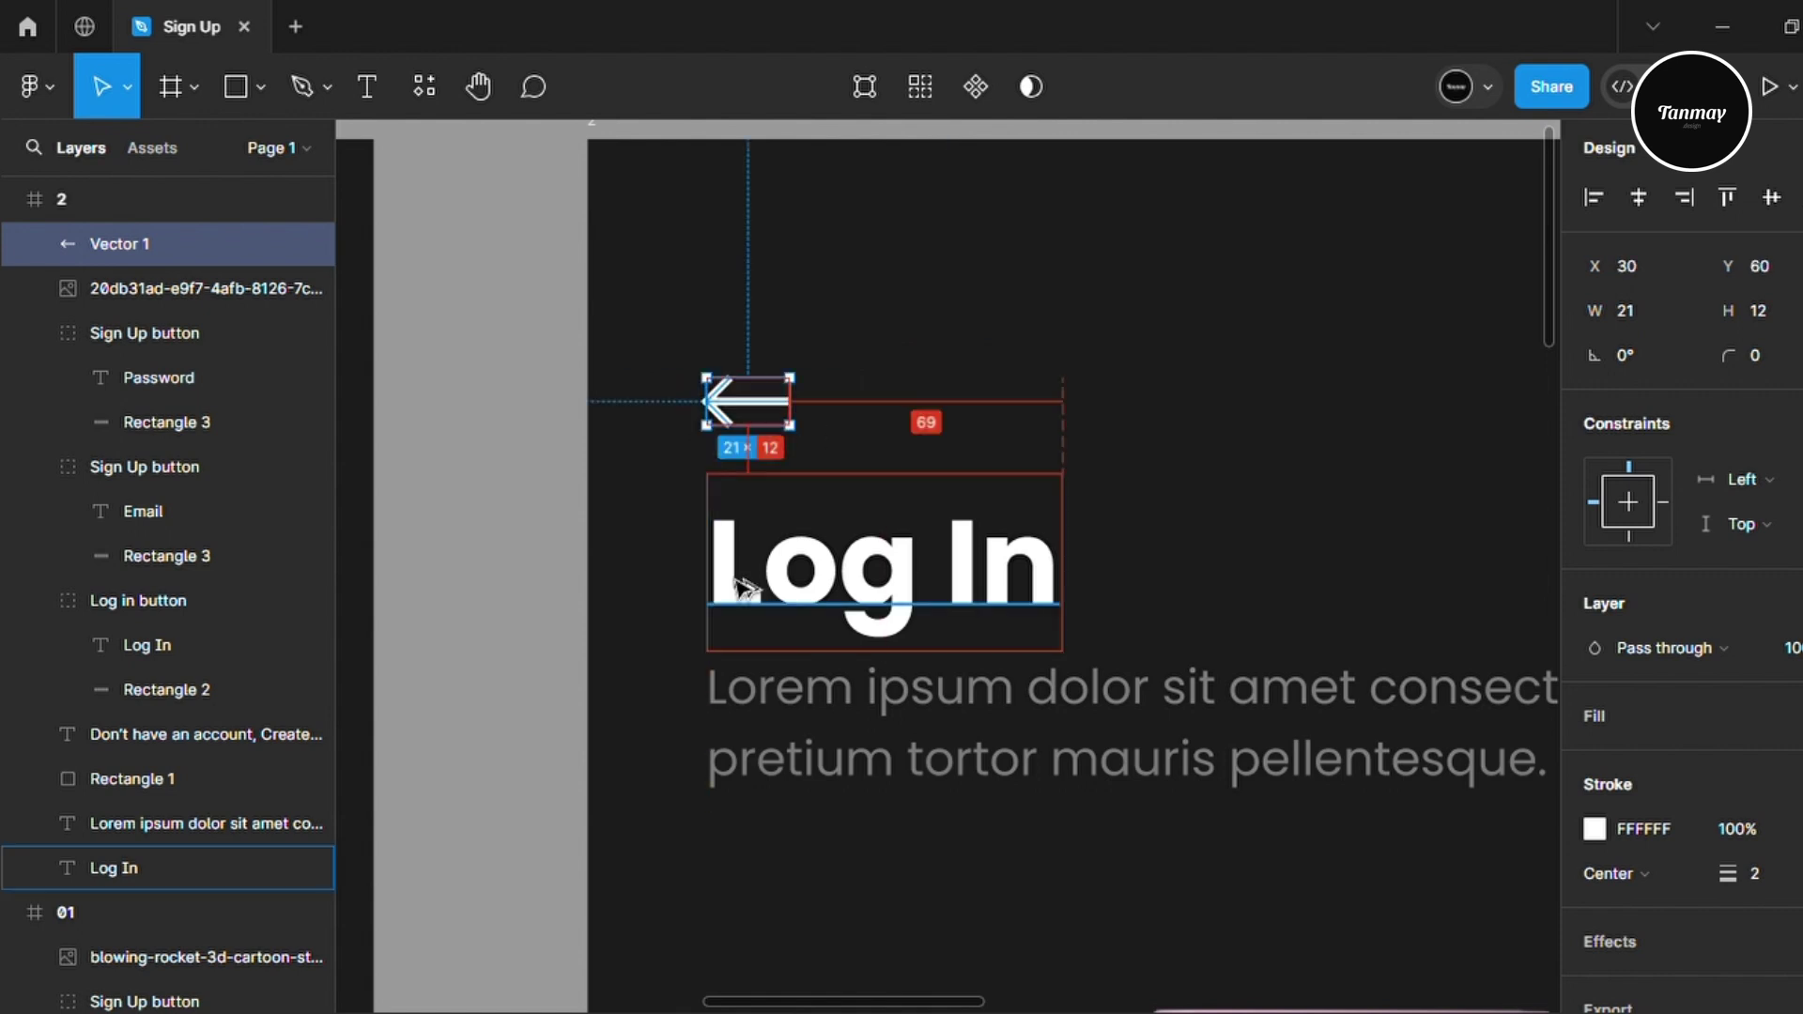
pyautogui.scroll(-2, 737, 587)
pyautogui.scroll(-3, 737, 587)
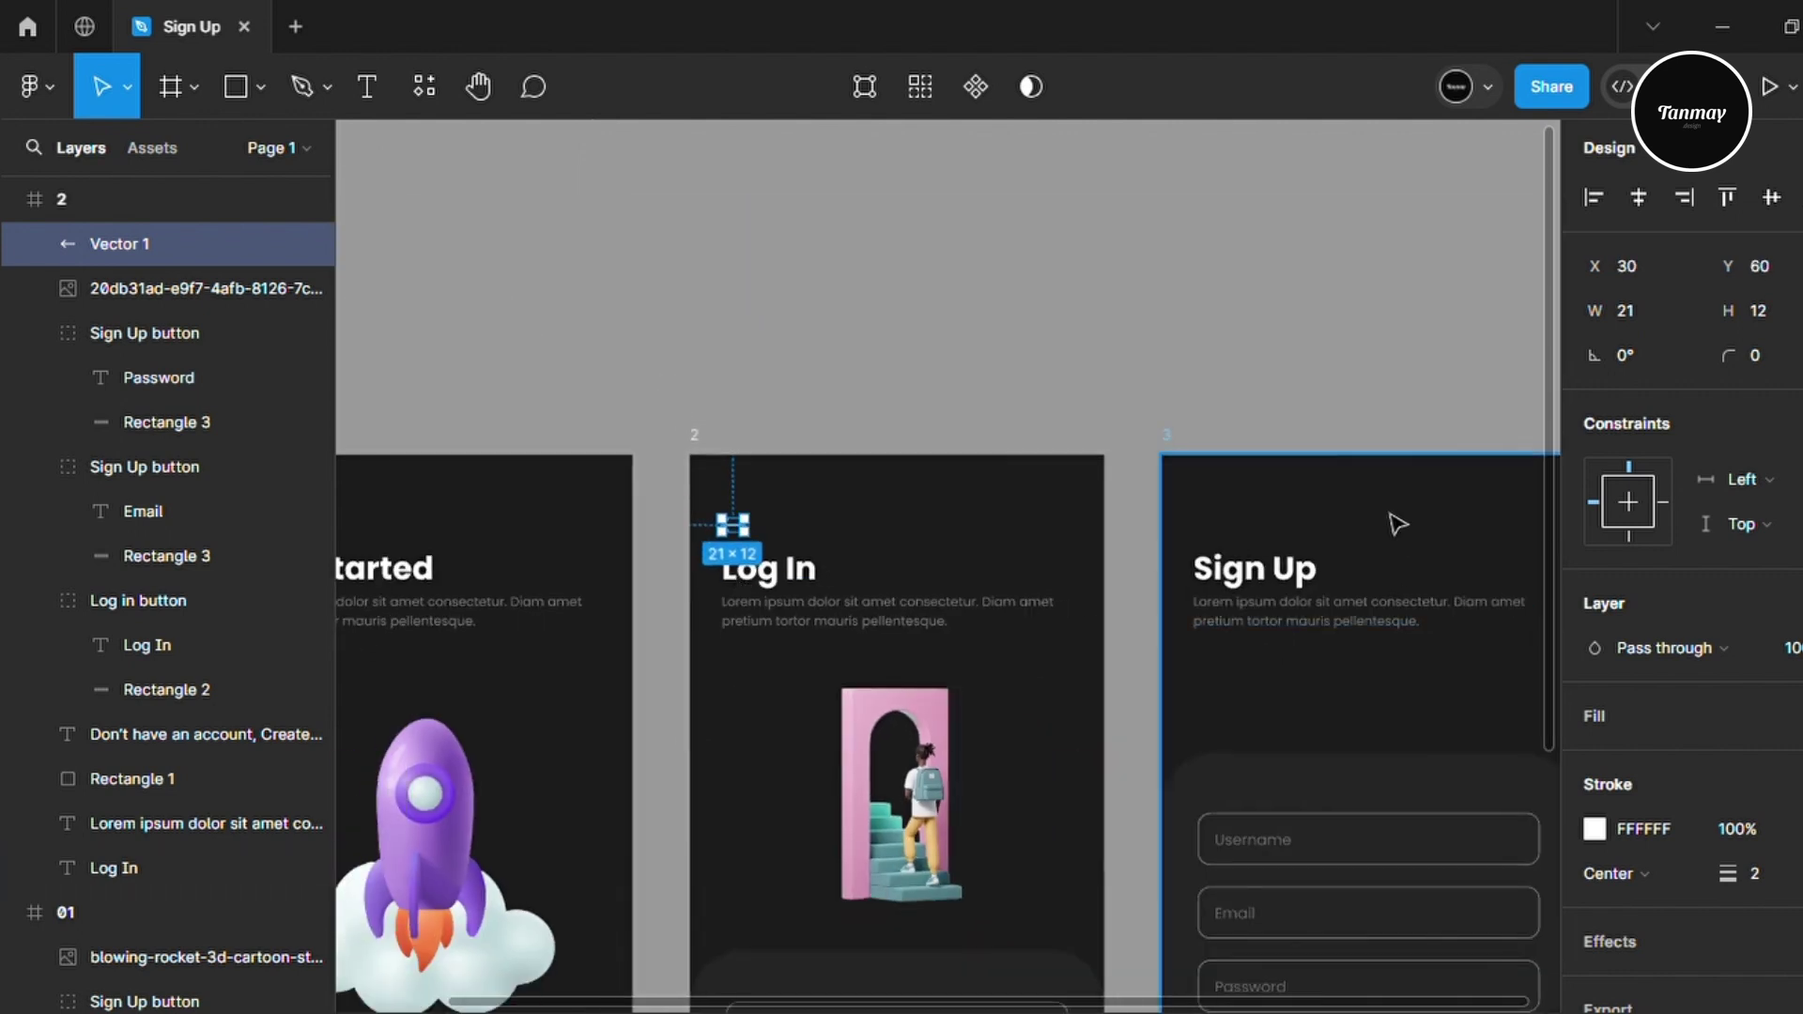
pyautogui.click(1400, 535)
pyautogui.hotkey('shift', '2')
pyautogui.hotkey('ctrl', 'v')
pyautogui.click(1059, 441)
# Link the Get started frame's Log In button to frame 2 and its Sign Up button to frame 3, on tap with Smart animate and Gentle easing
pyautogui.hscroll(-5, 1059, 441)
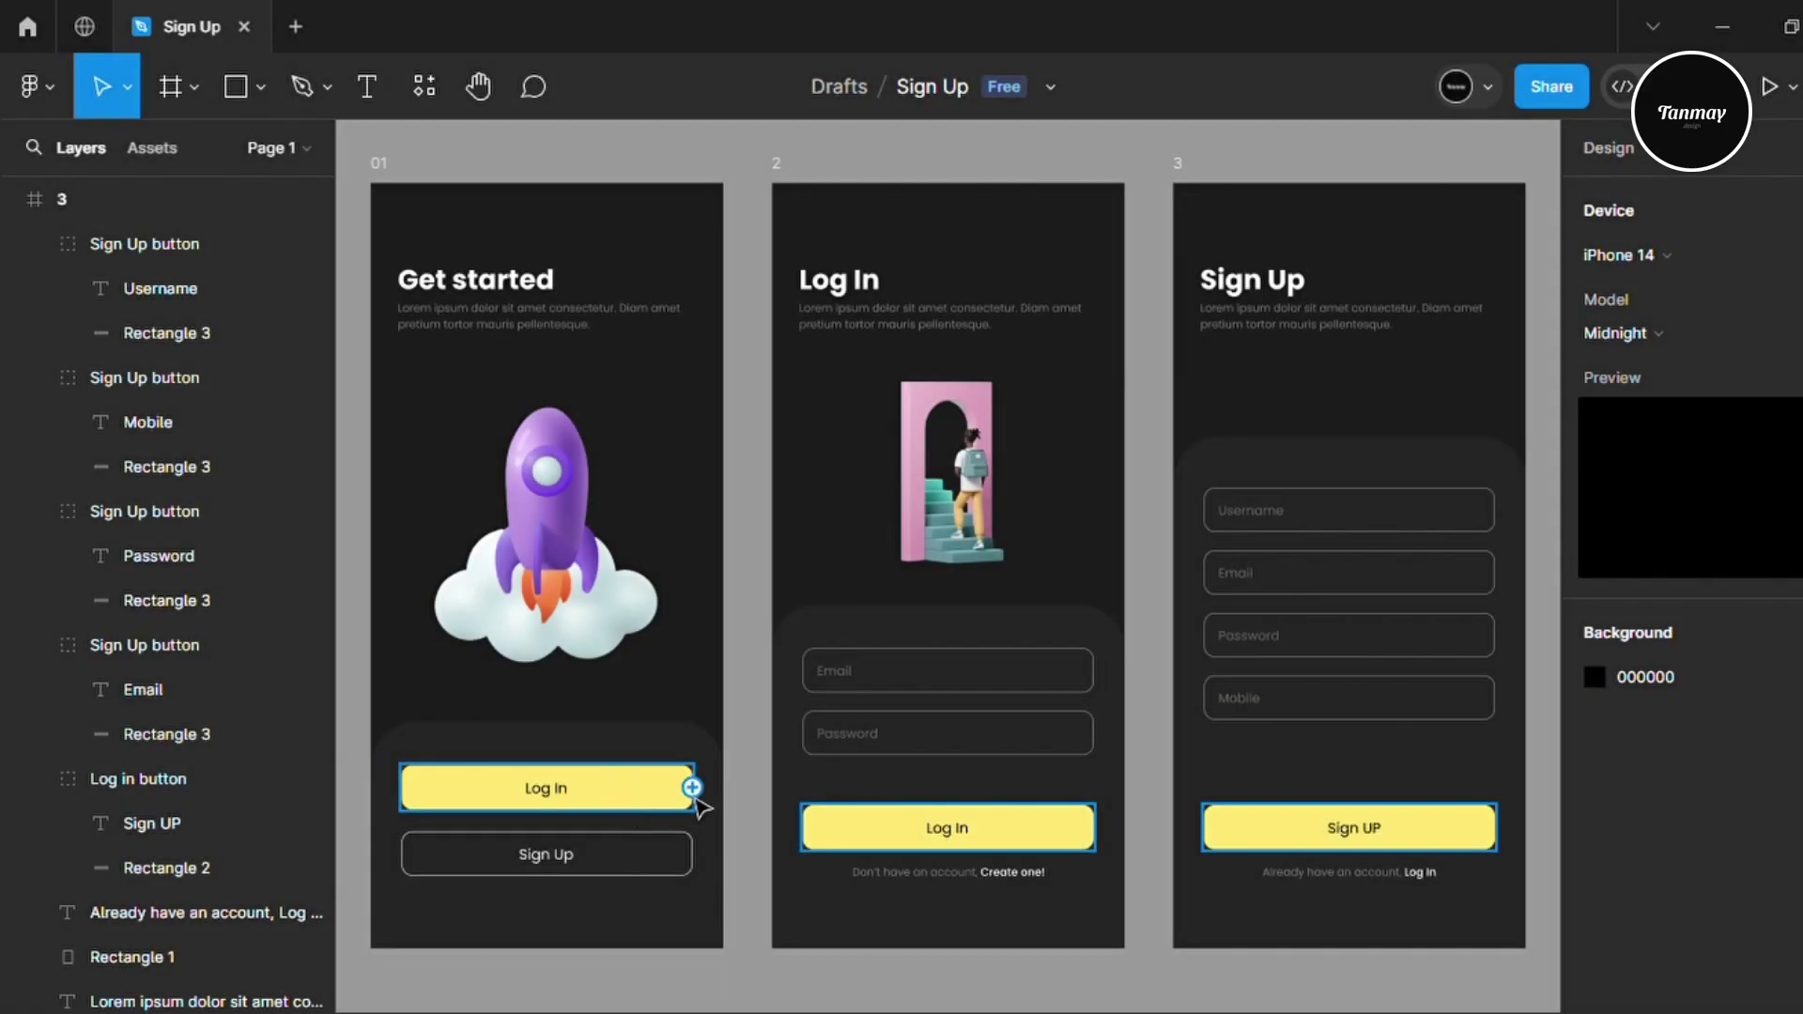
pyautogui.moveTo(692, 797); pyautogui.dragTo(850, 611)
pyautogui.click(690, 787)
pyautogui.click(672, 783)
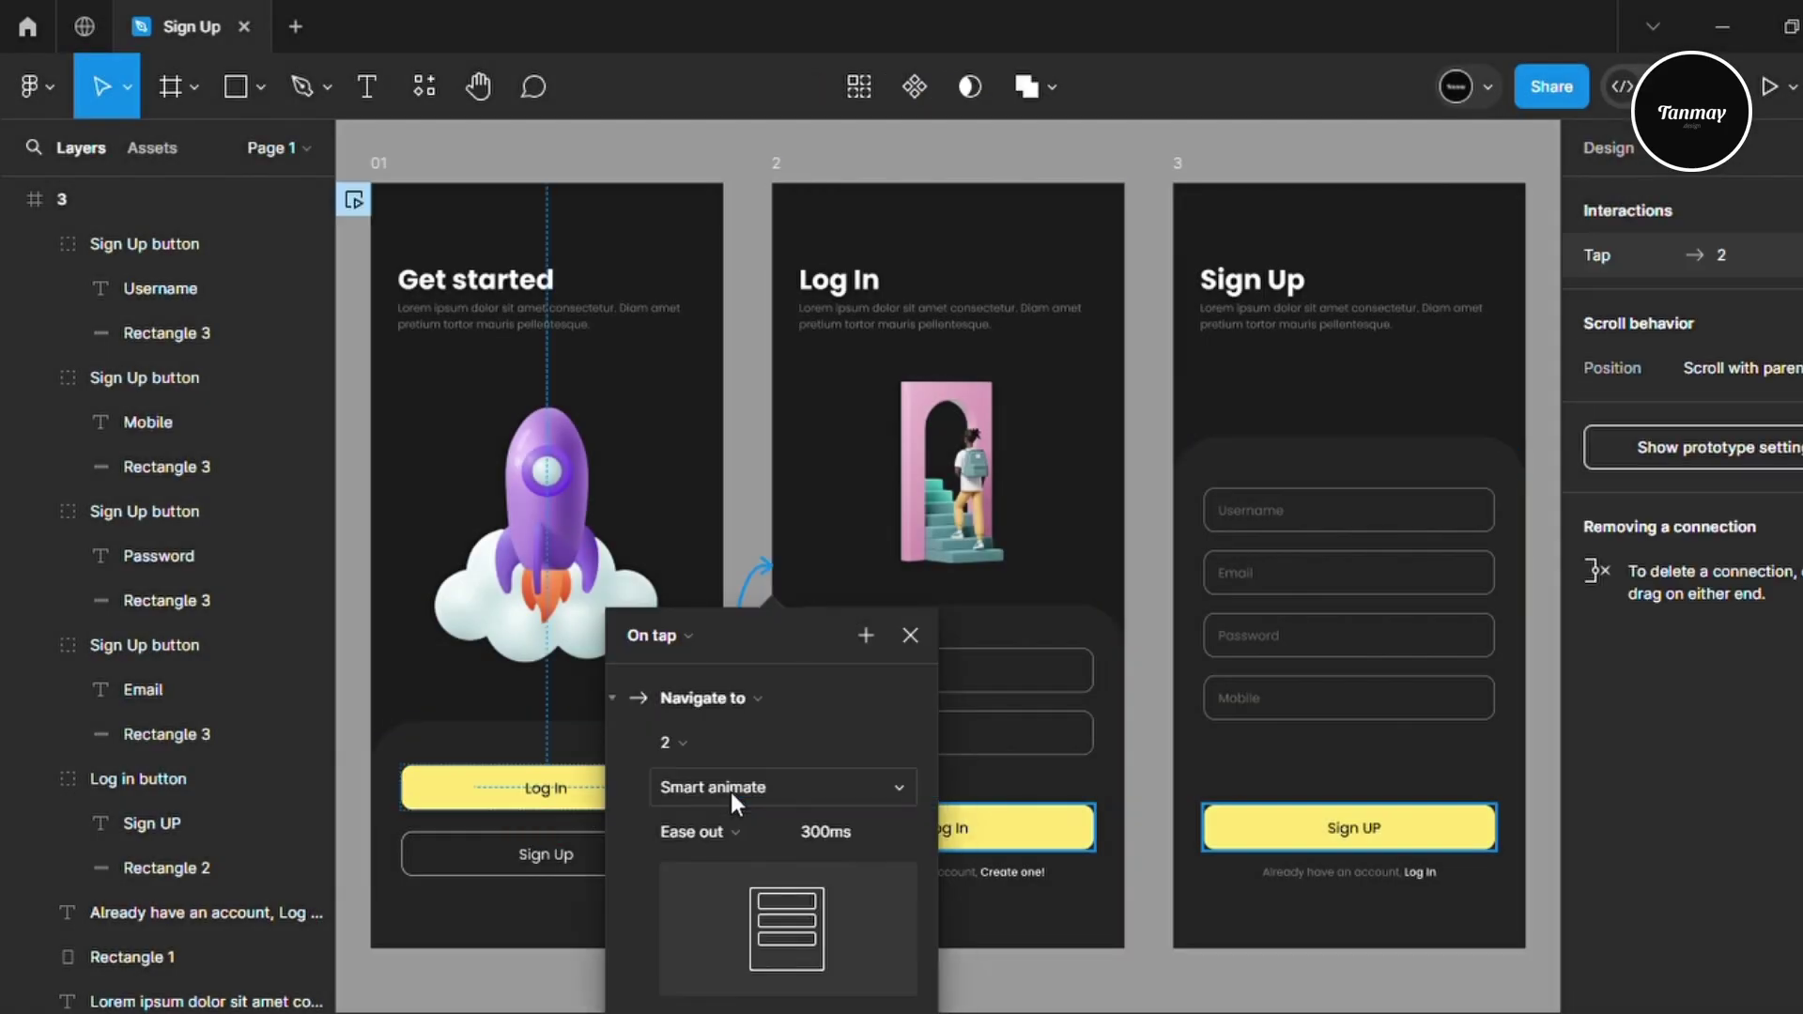
pyautogui.click(729, 819)
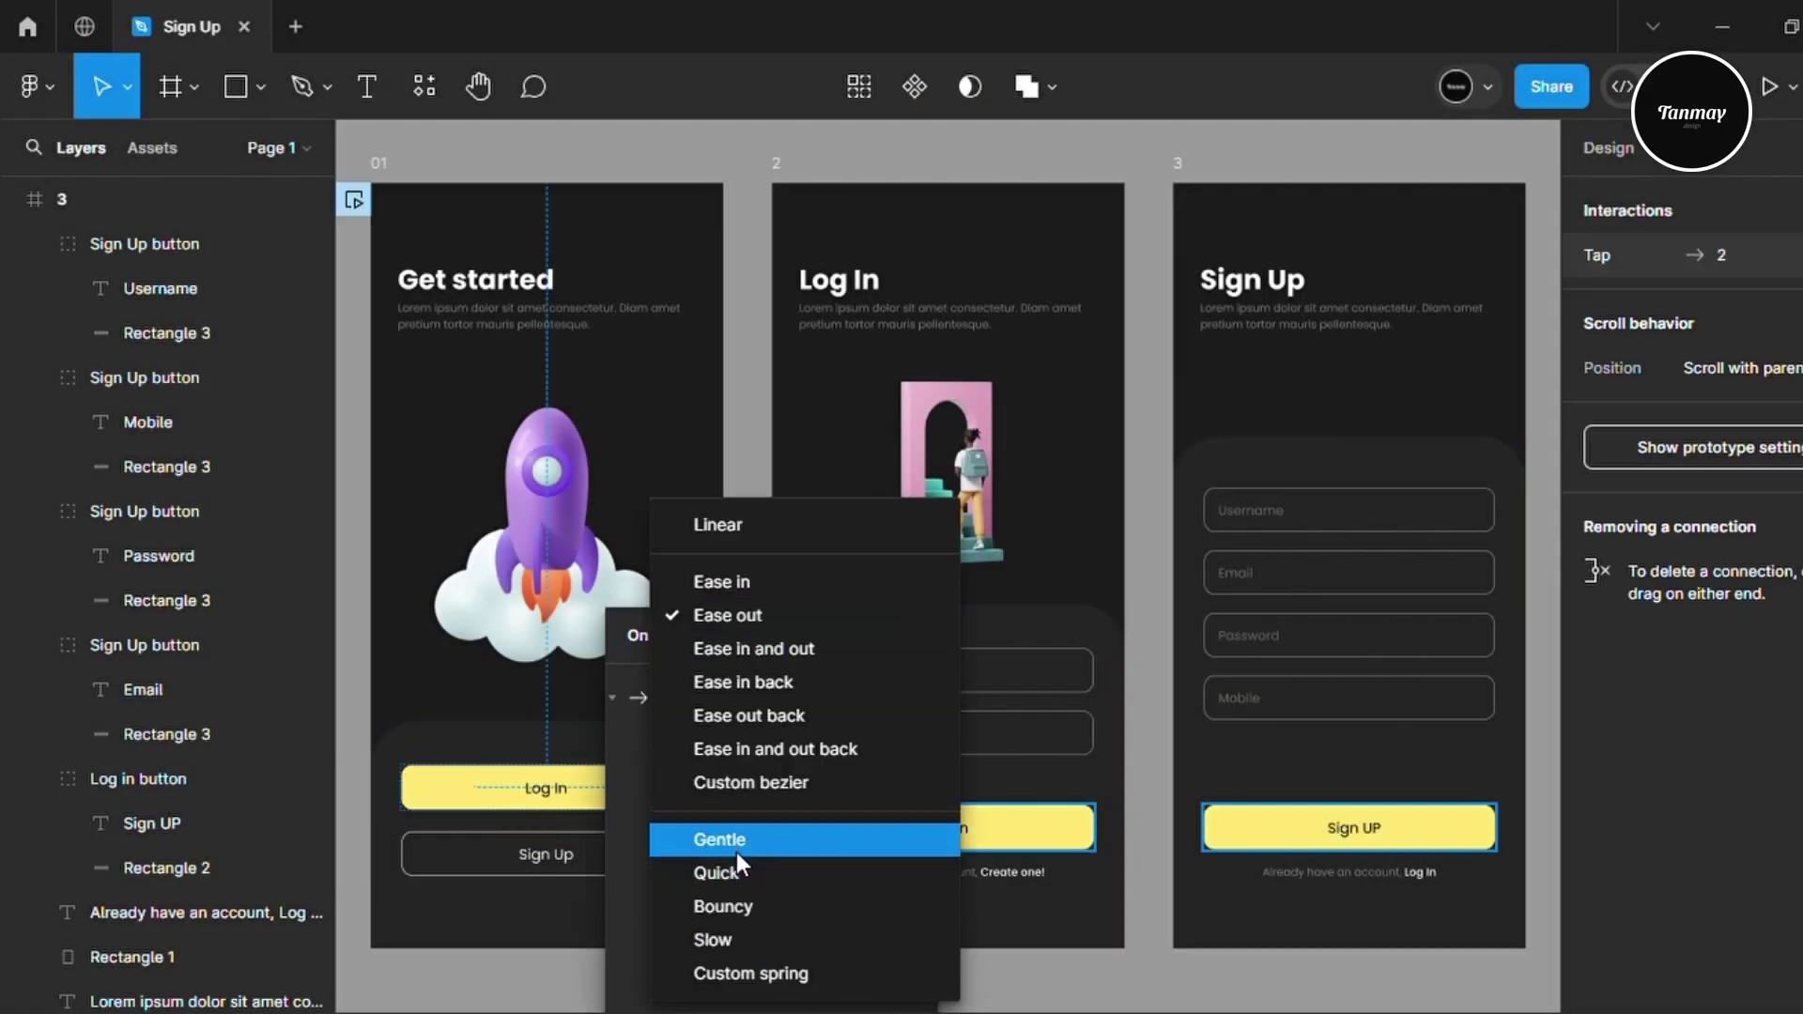
pyautogui.click(766, 833)
pyautogui.click(819, 836)
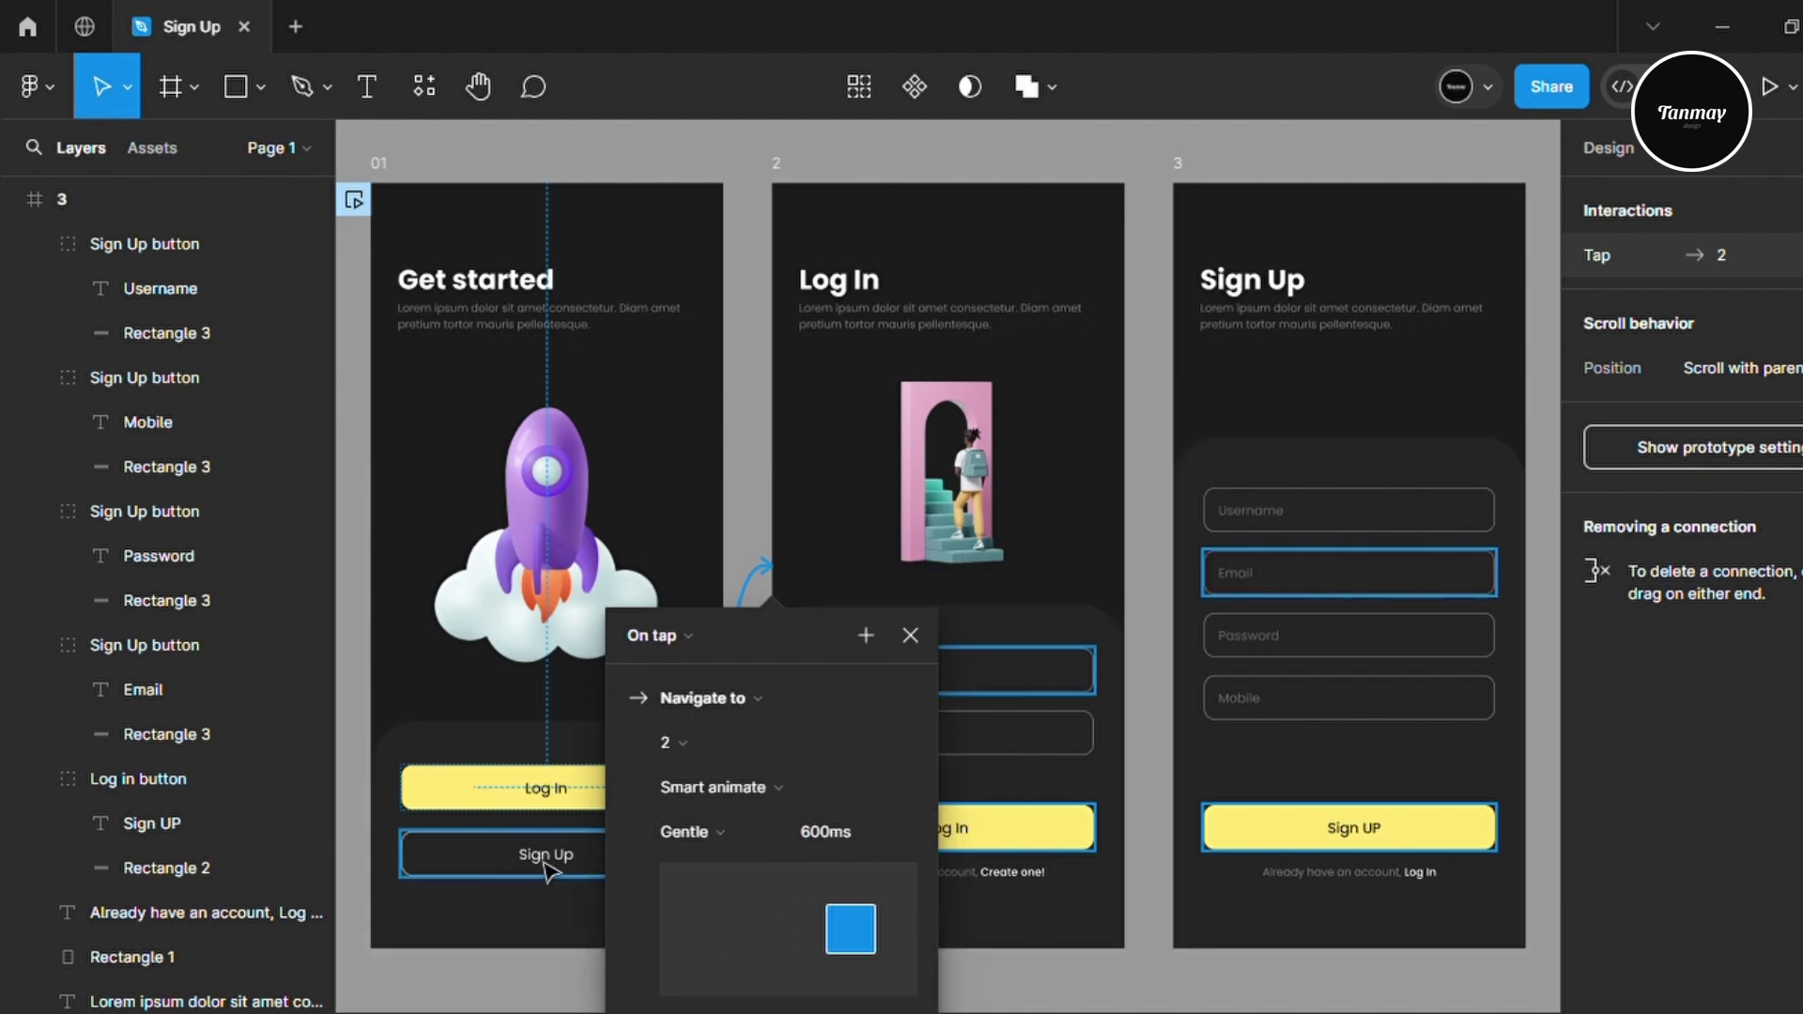
pyautogui.click(540, 856)
pyautogui.moveTo(692, 853); pyautogui.dragTo(1202, 787)
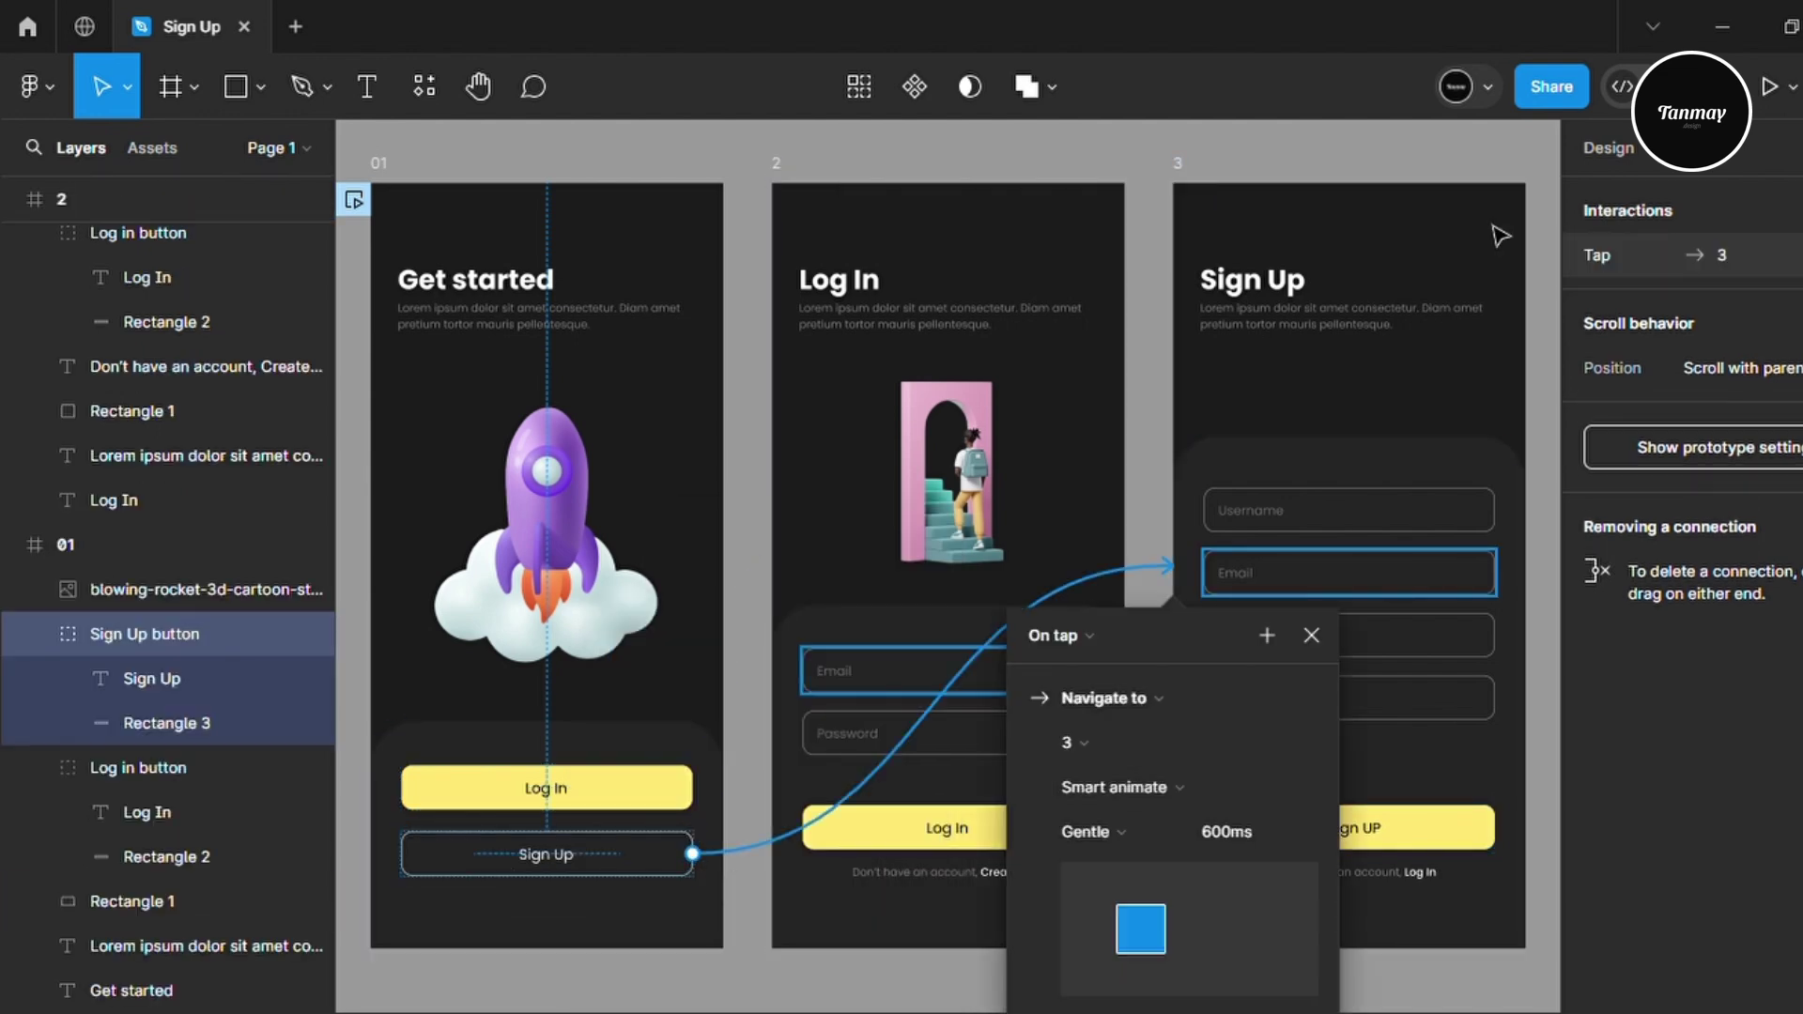
# Link the back arrows of the Sign Up and Log In frames to frame 01 on tap
pyautogui.click(1209, 246)
pyautogui.moveTo(1211, 247); pyautogui.dragTo(664, 523)
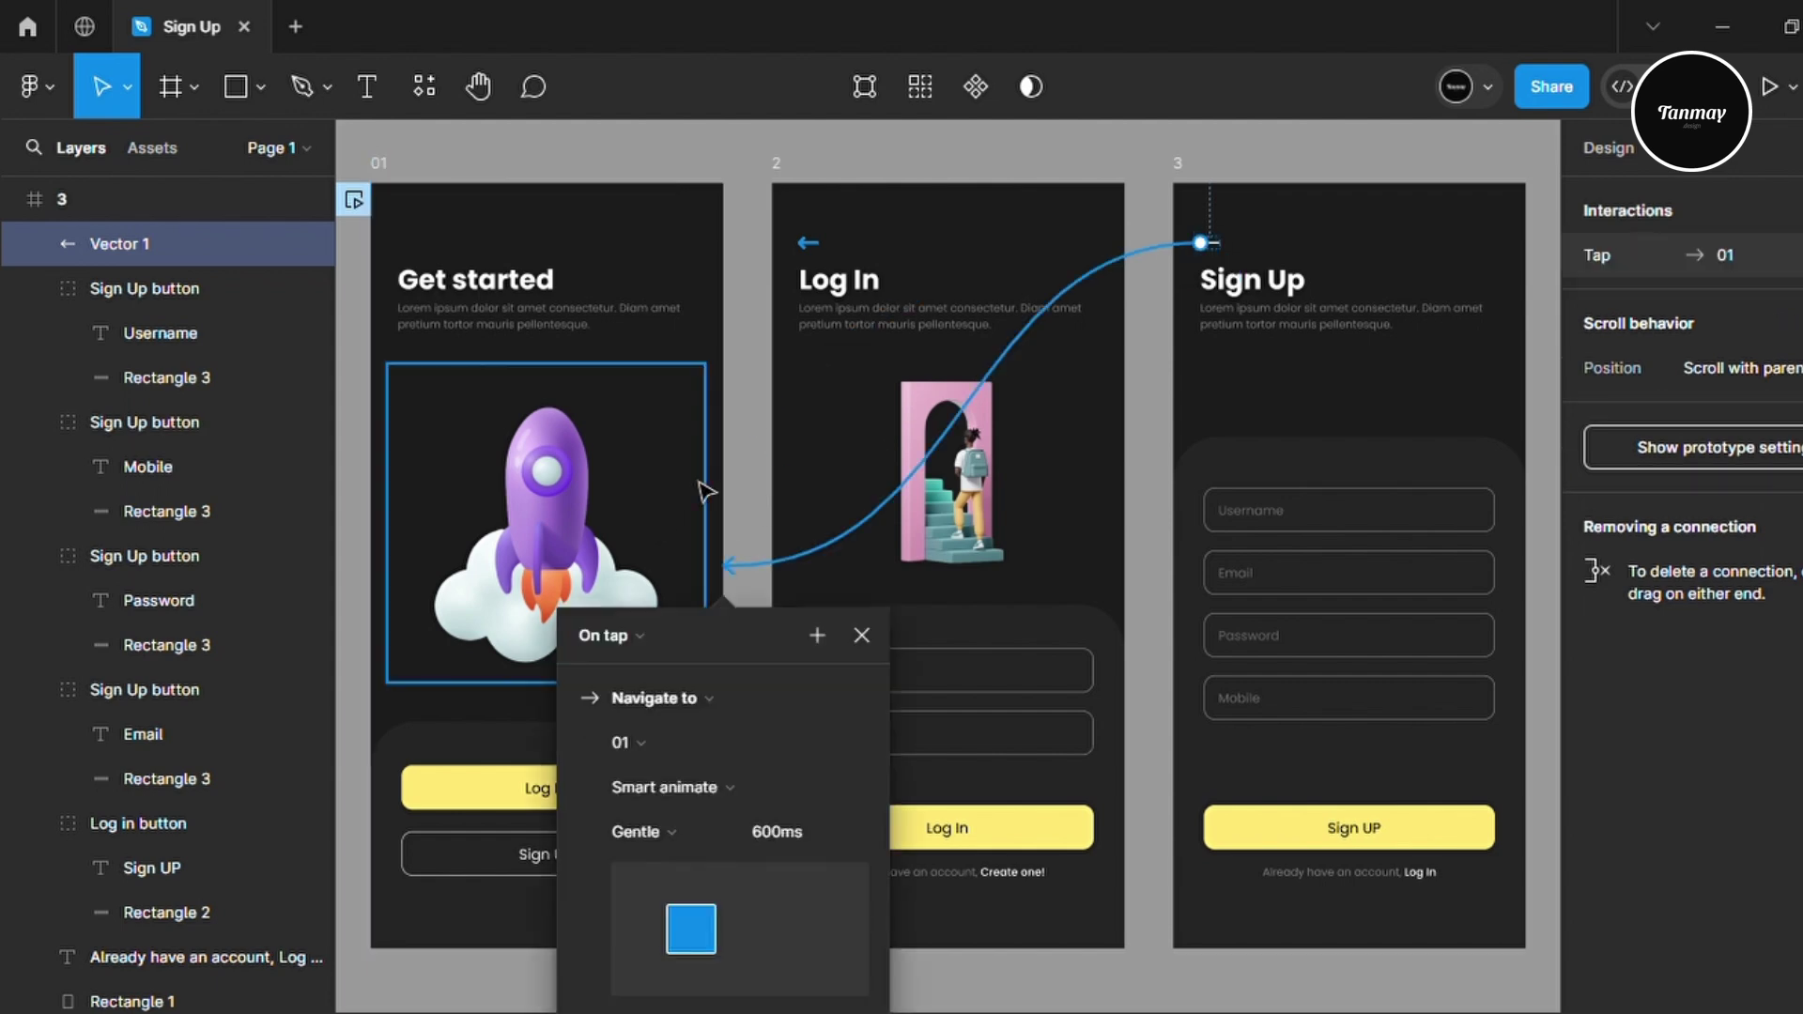
pyautogui.click(812, 245)
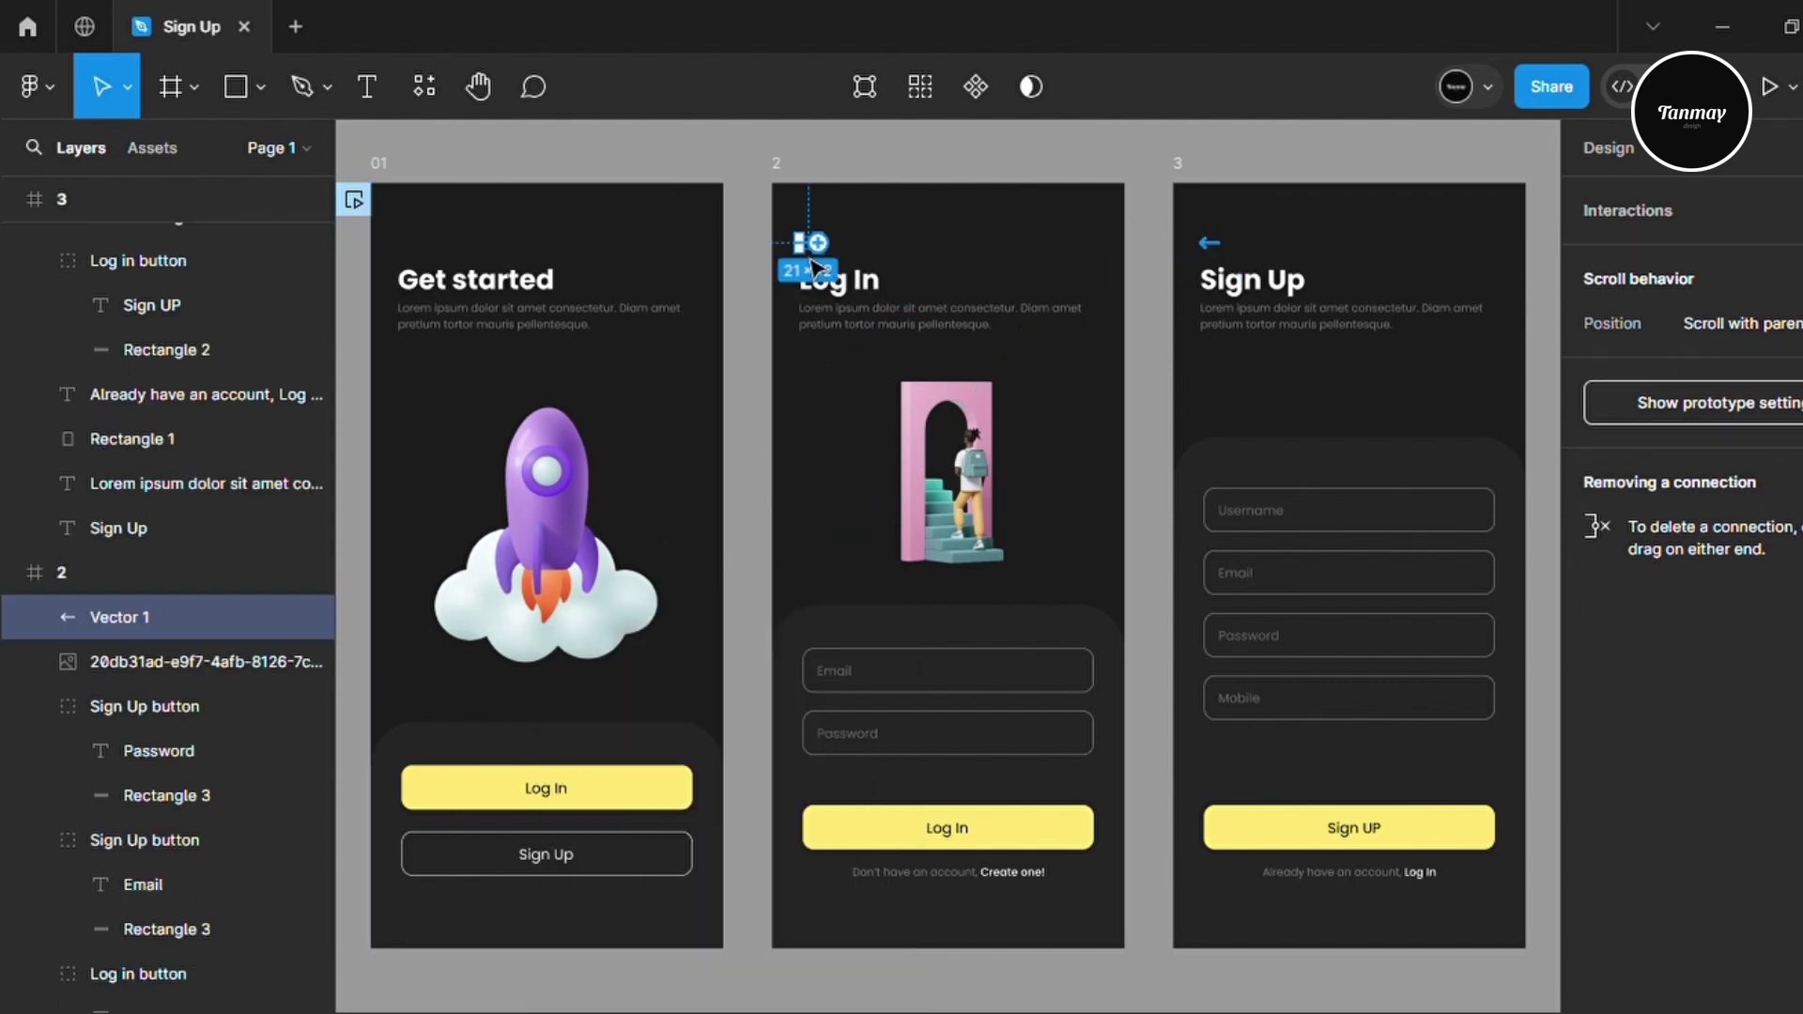
pyautogui.moveTo(819, 246); pyautogui.dragTo(697, 297)
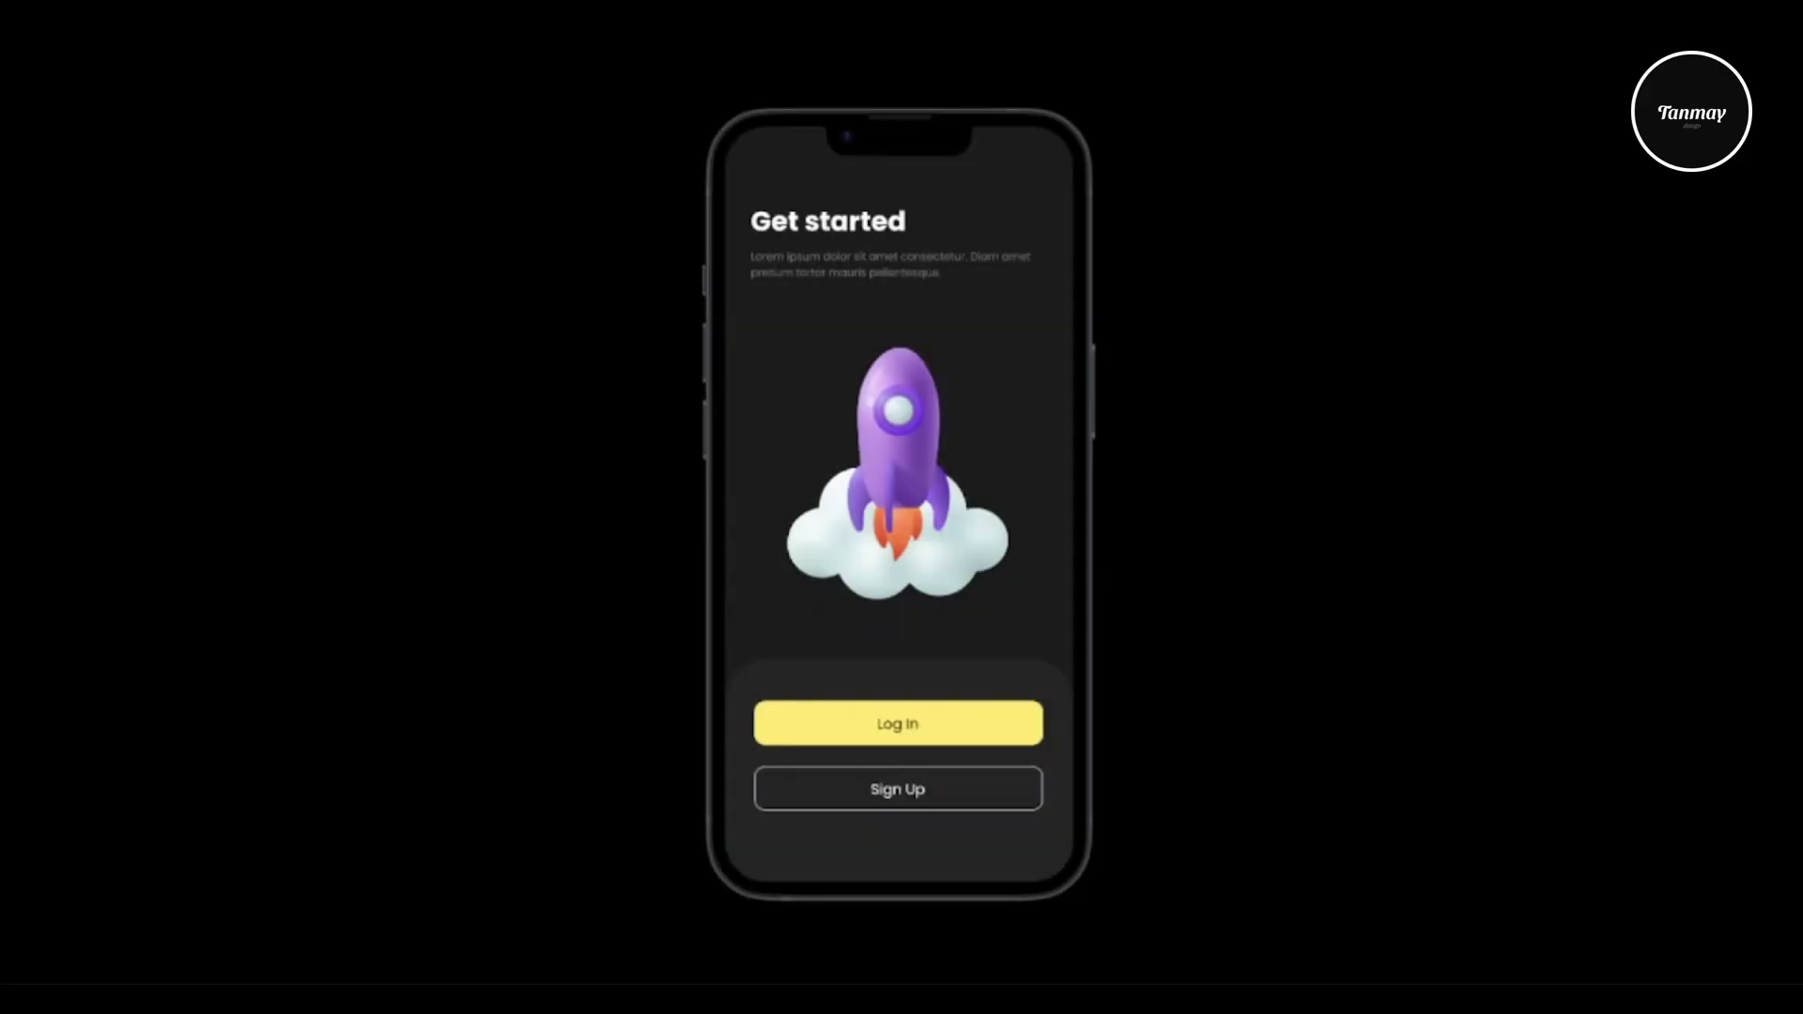
# Test the running prototype by opening the Log In and Sign Up screens and returning from each through its back arrow
pyautogui.click(997, 725)
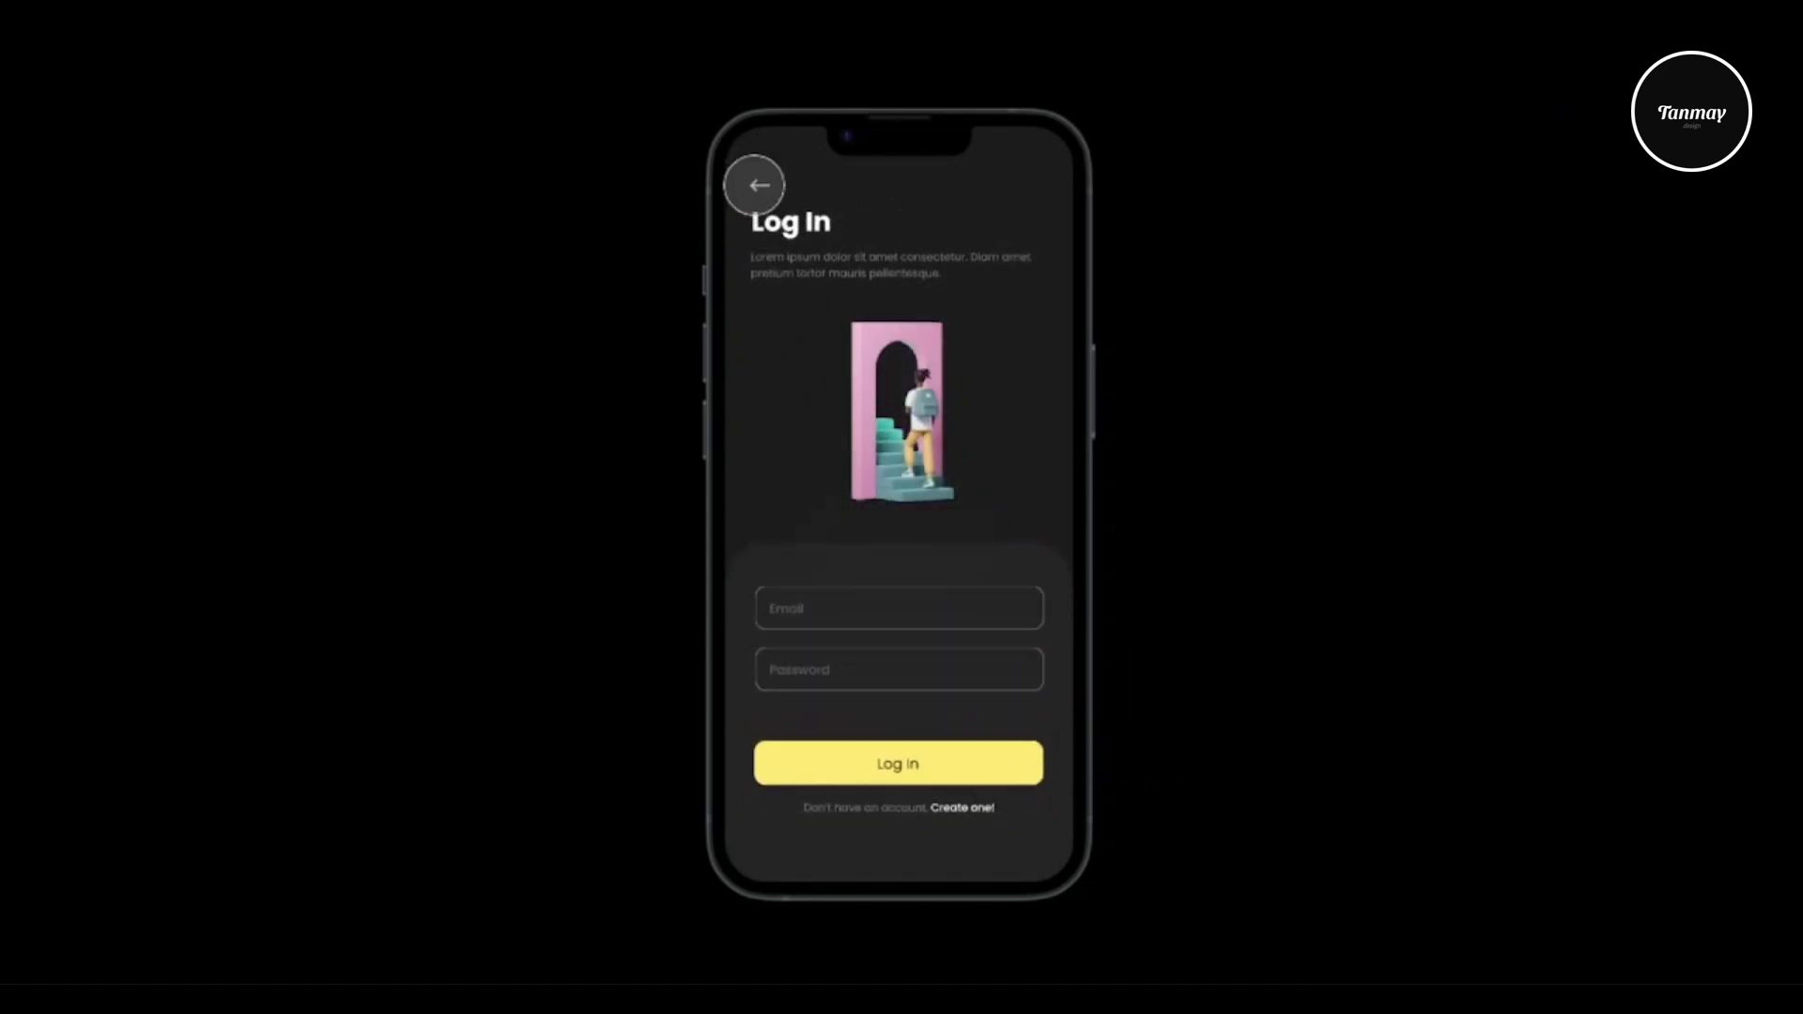
pyautogui.click(756, 185)
pyautogui.click(894, 793)
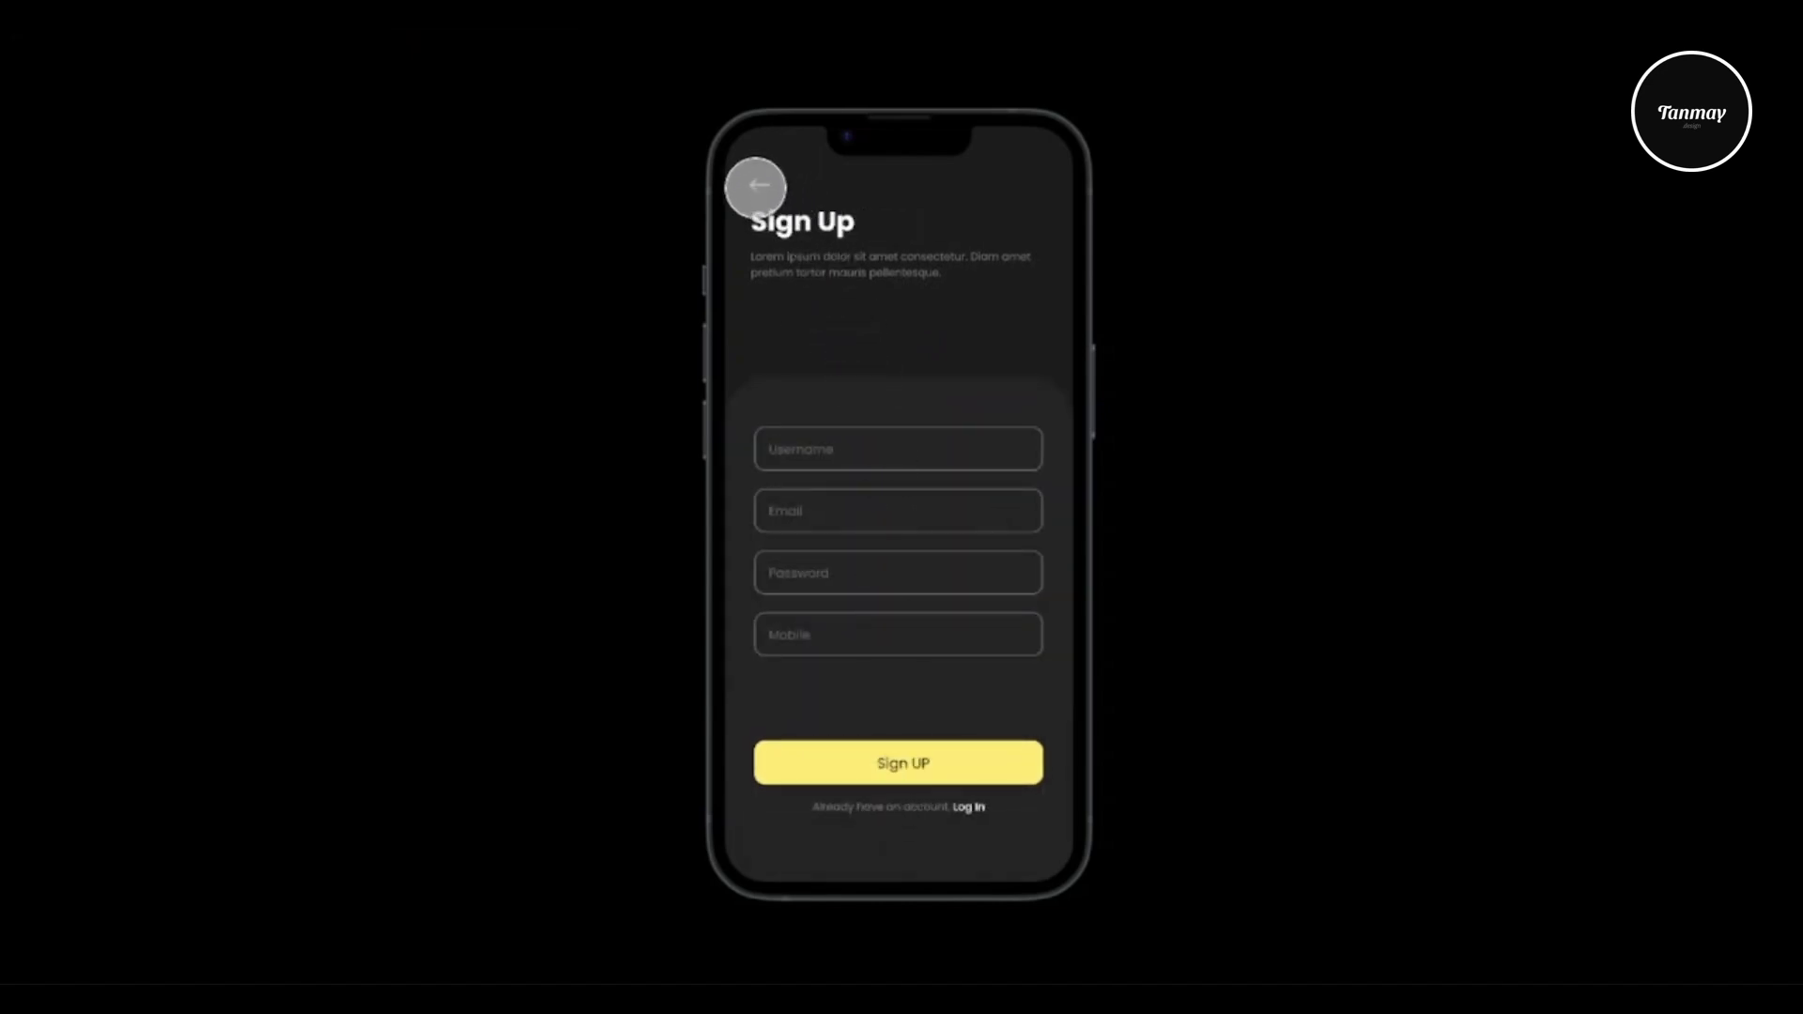
pyautogui.click(756, 187)
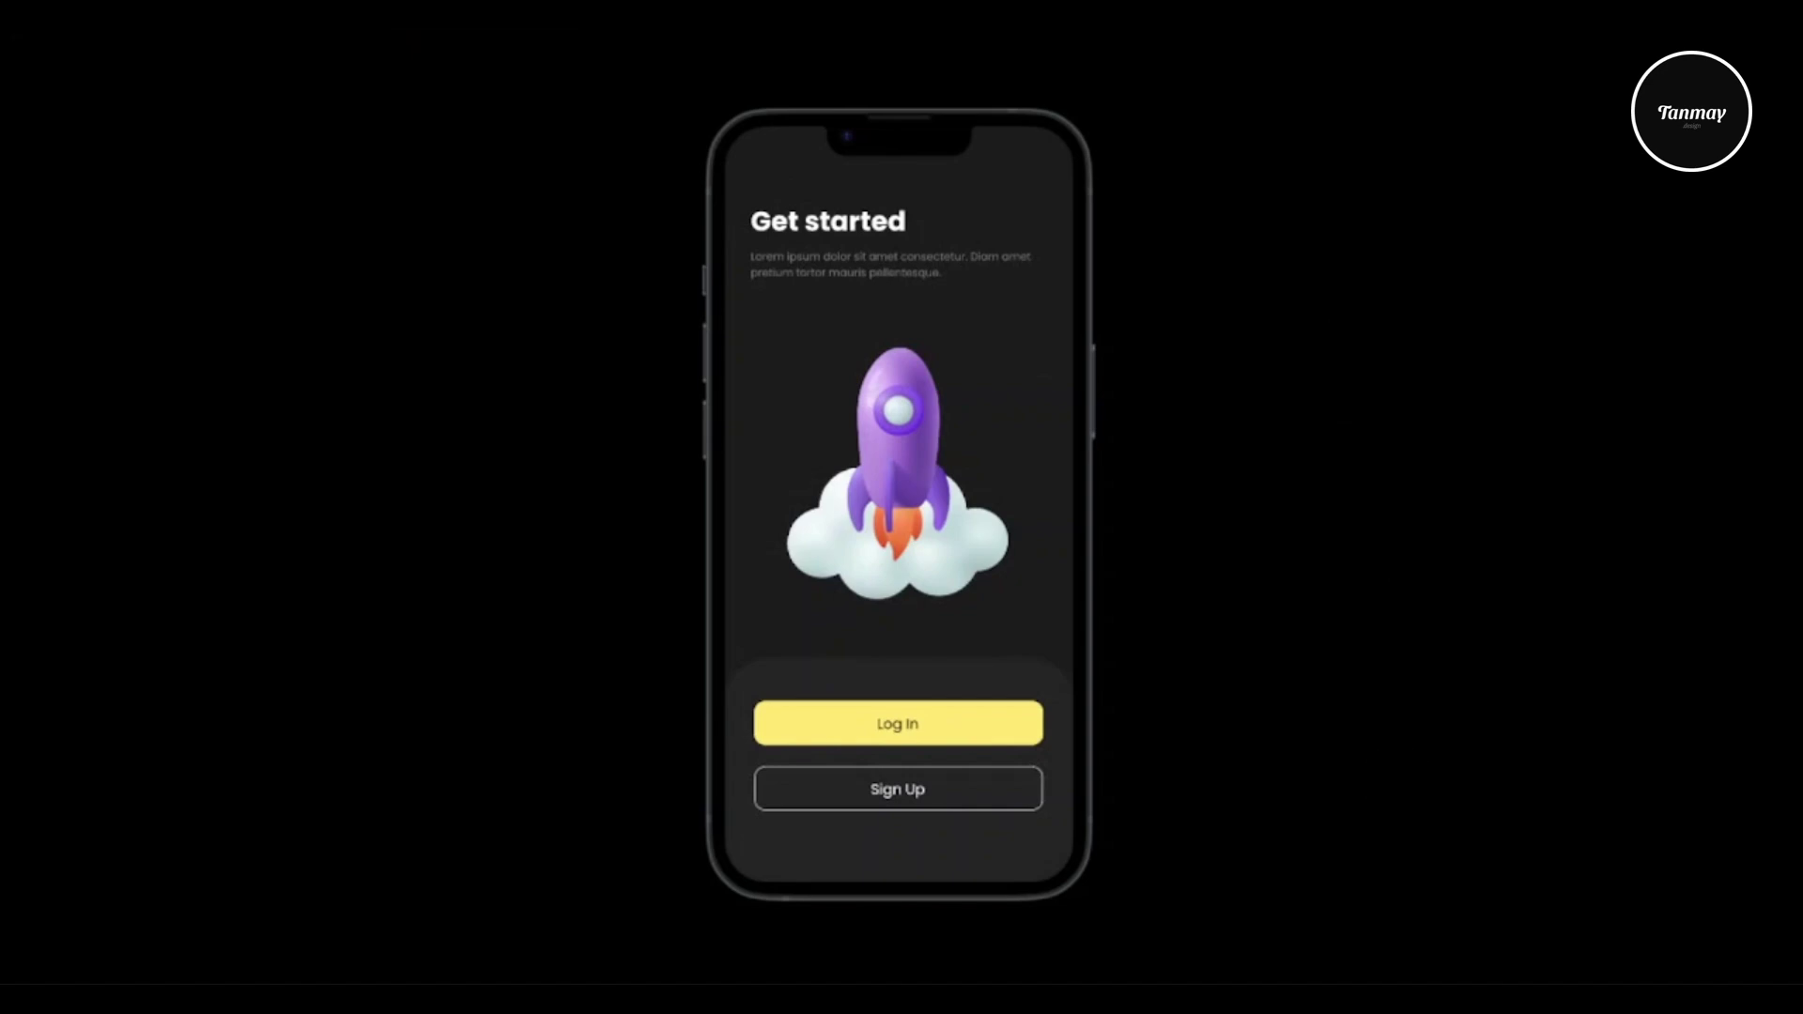